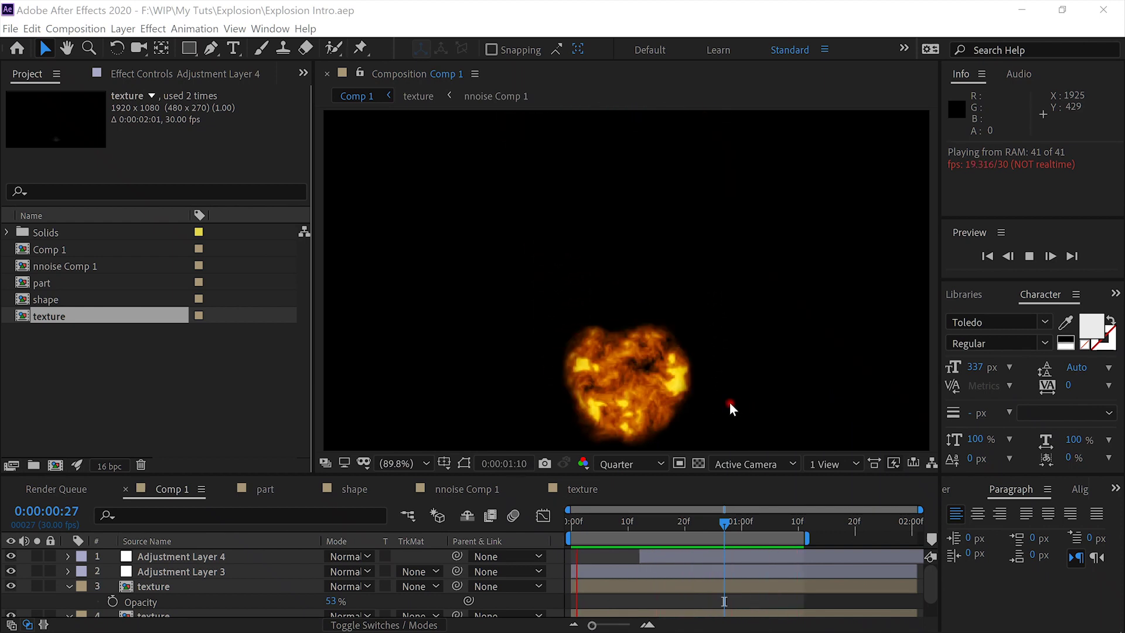
Stop the explosion preview and open the File menu's new-project options
left_click(10, 29)
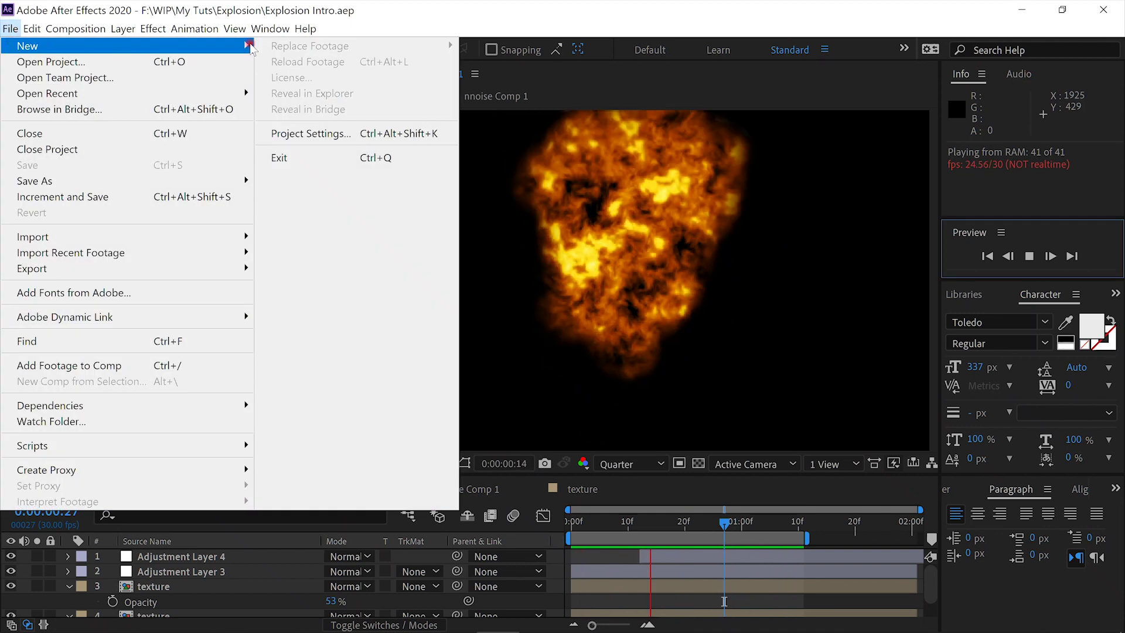
left_click(1030, 256)
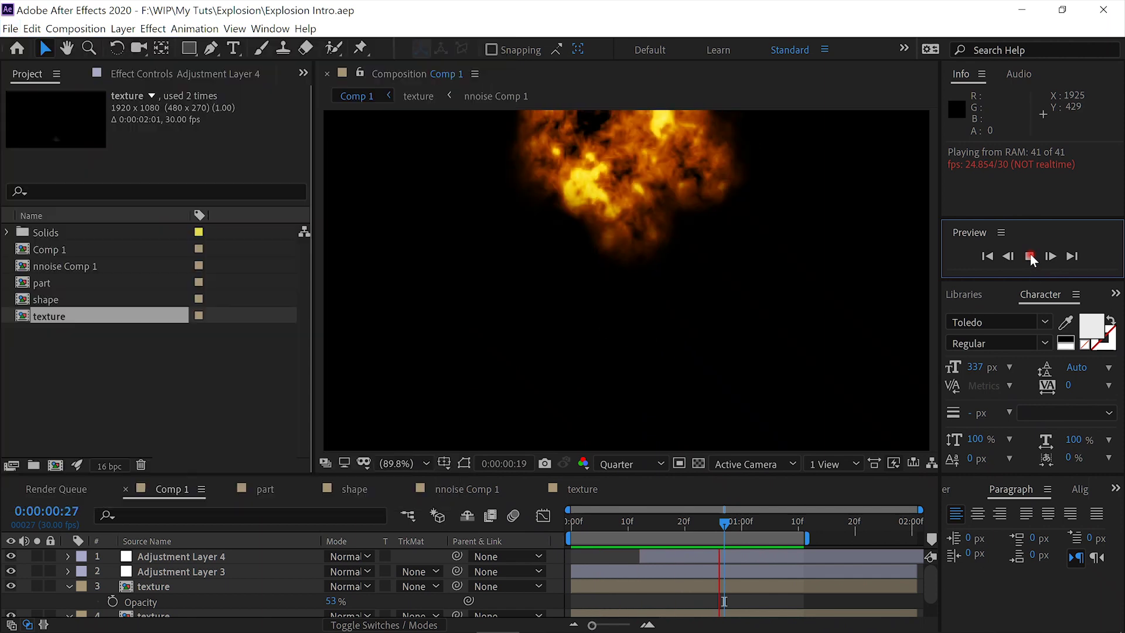
left_click(1030, 256)
left_click(8, 28)
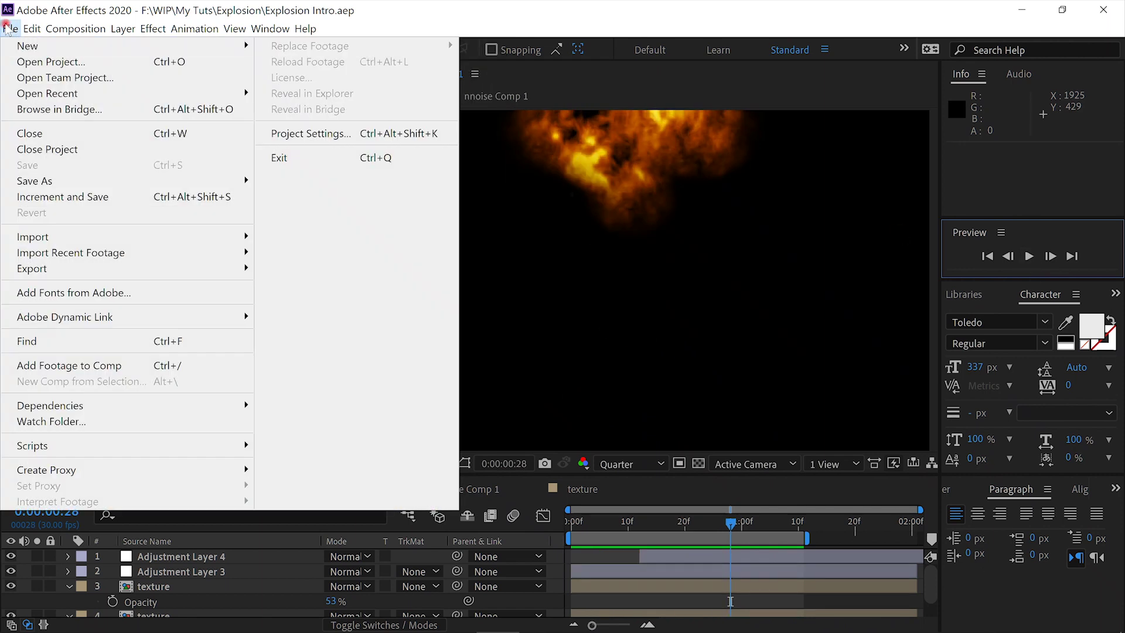
Start a new project and create Comp 1 at 1920×1080, 30 fps, 4 seconds long
mouse_move(28, 45)
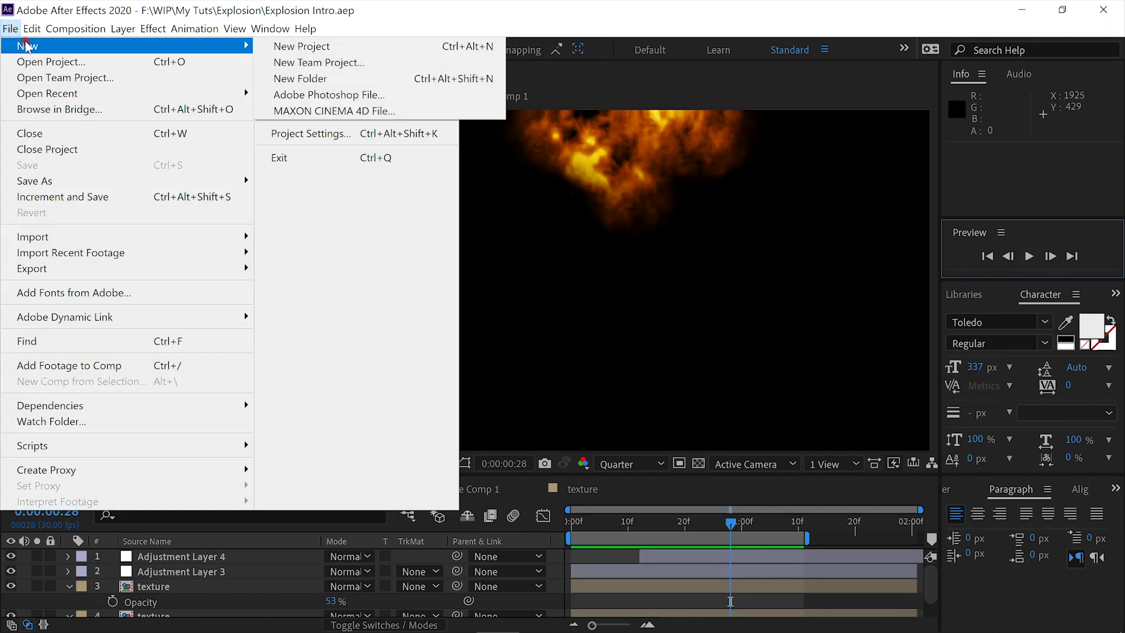
left_click(288, 47)
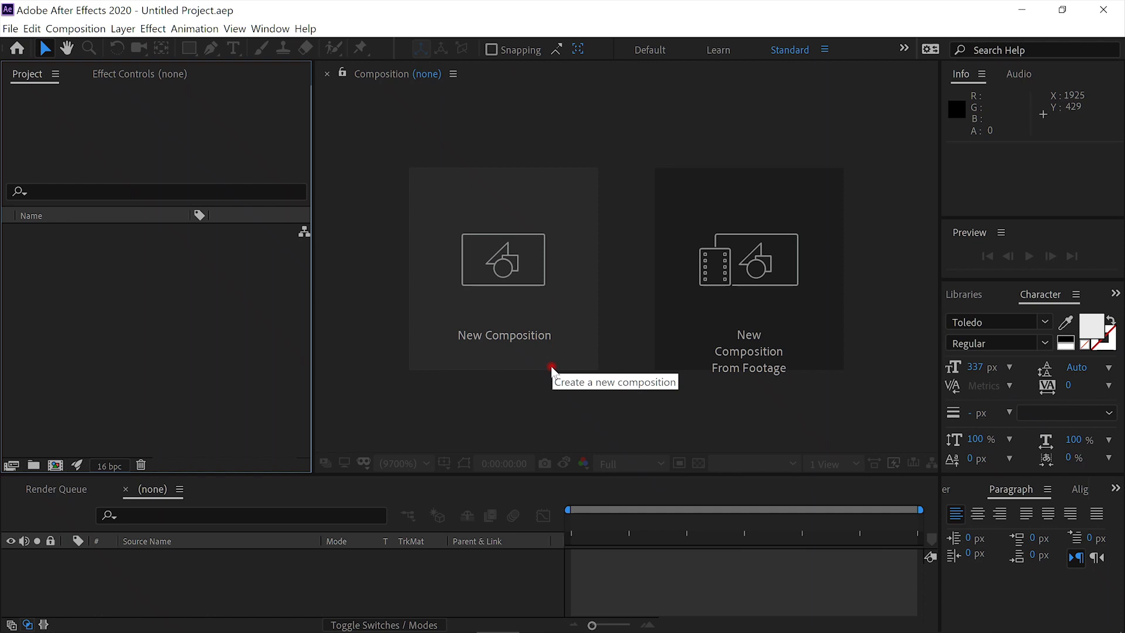
left_click(512, 279)
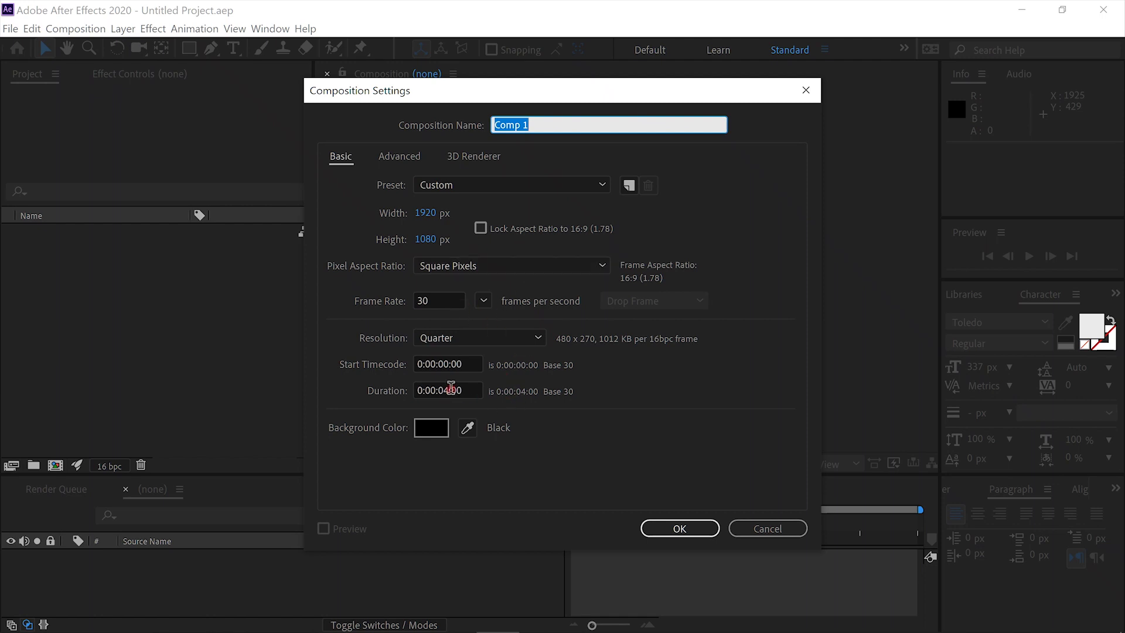
left_click(668, 528)
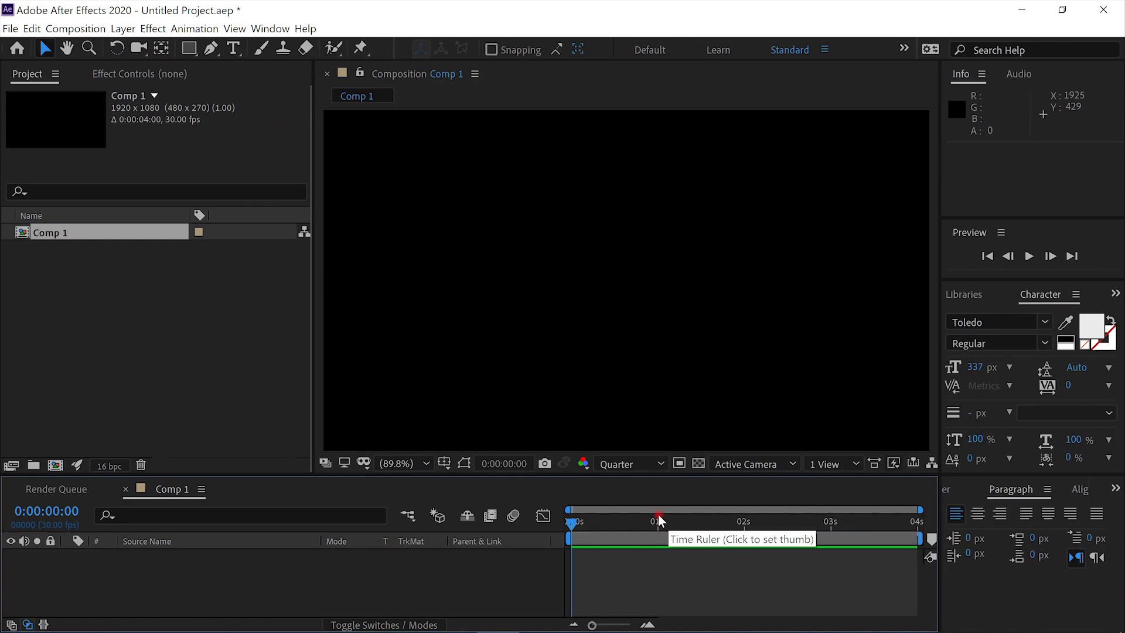
Add a full-frame white solid and place the first pen mask point at top centre
key("ctrl+y")
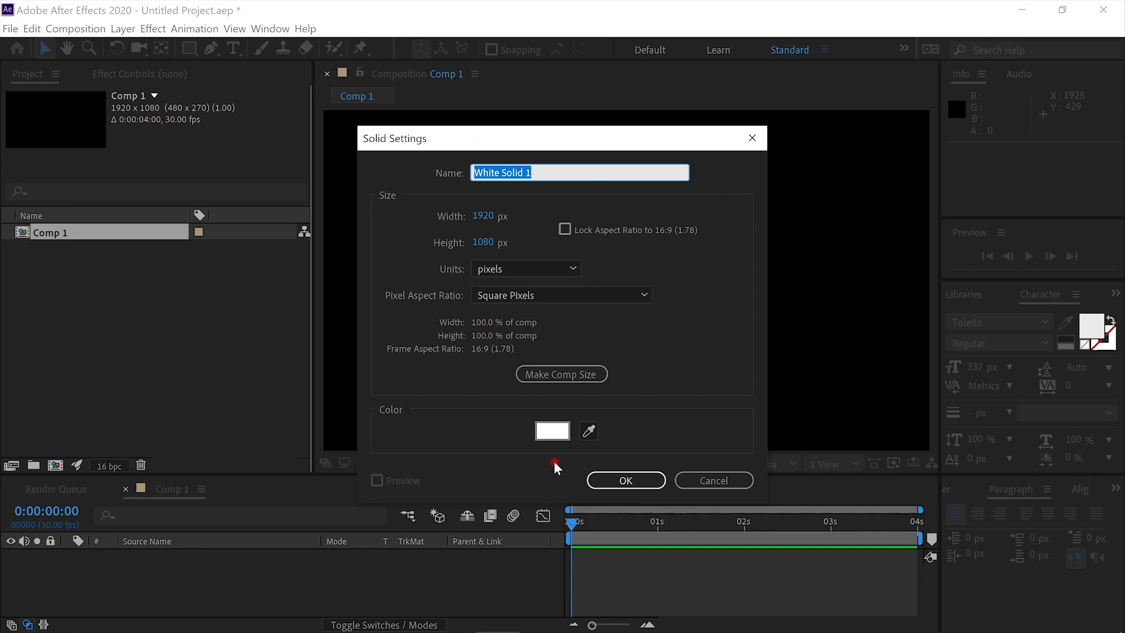
left_click(609, 485)
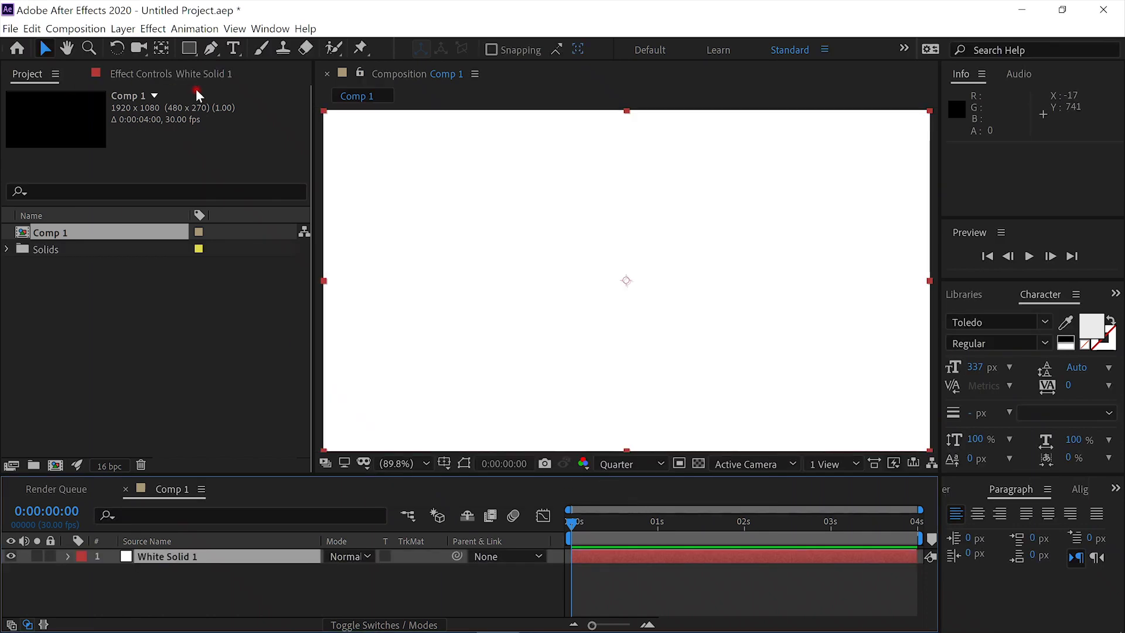
left_click(207, 51)
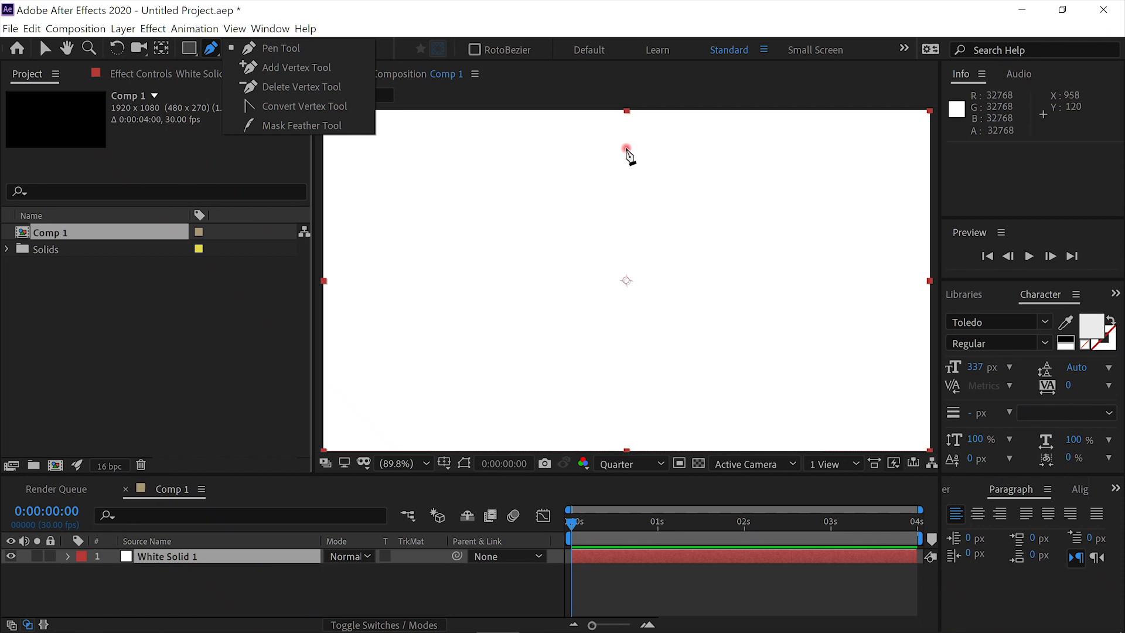
left_click(626, 147)
left_click(627, 148)
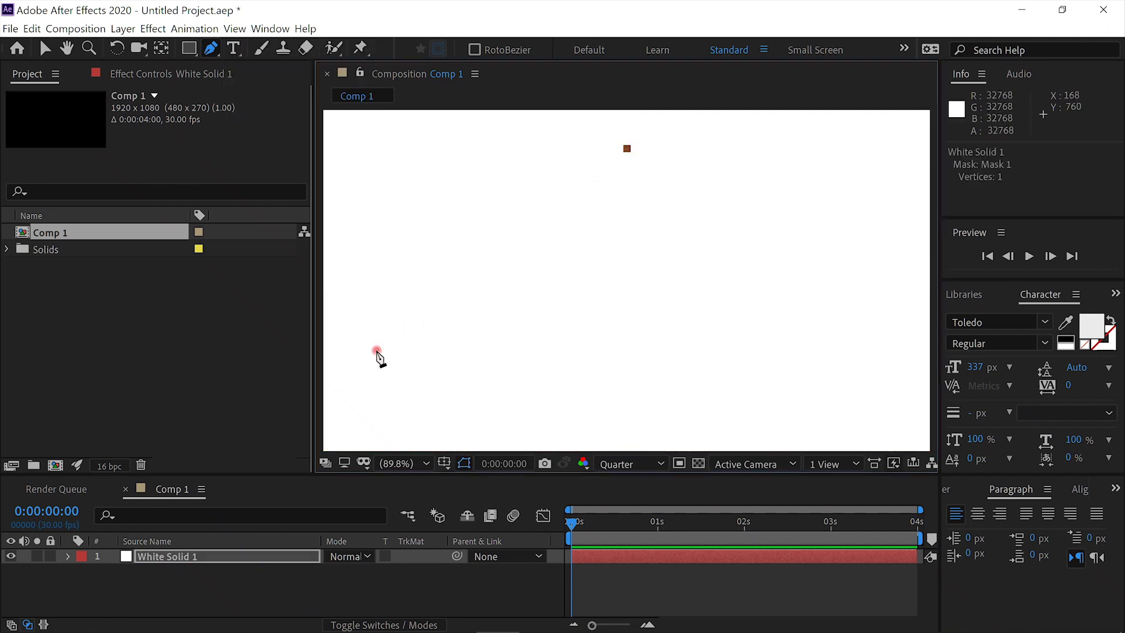
Add curved left, bottom and right mask points and close the teardrop at the top
left_click_drag(377, 350, 417, 412)
left_click_drag(580, 401, 676, 404)
left_click(579, 403)
left_click_drag(580, 404, 632, 400)
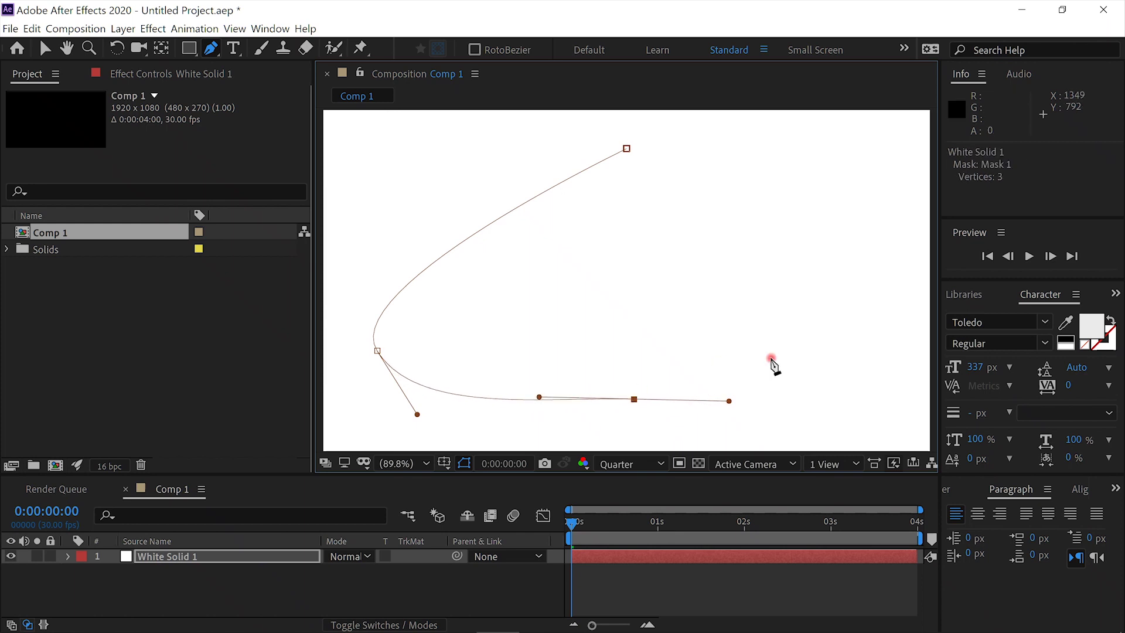
left_click_drag(823, 362, 857, 297)
left_click(627, 148)
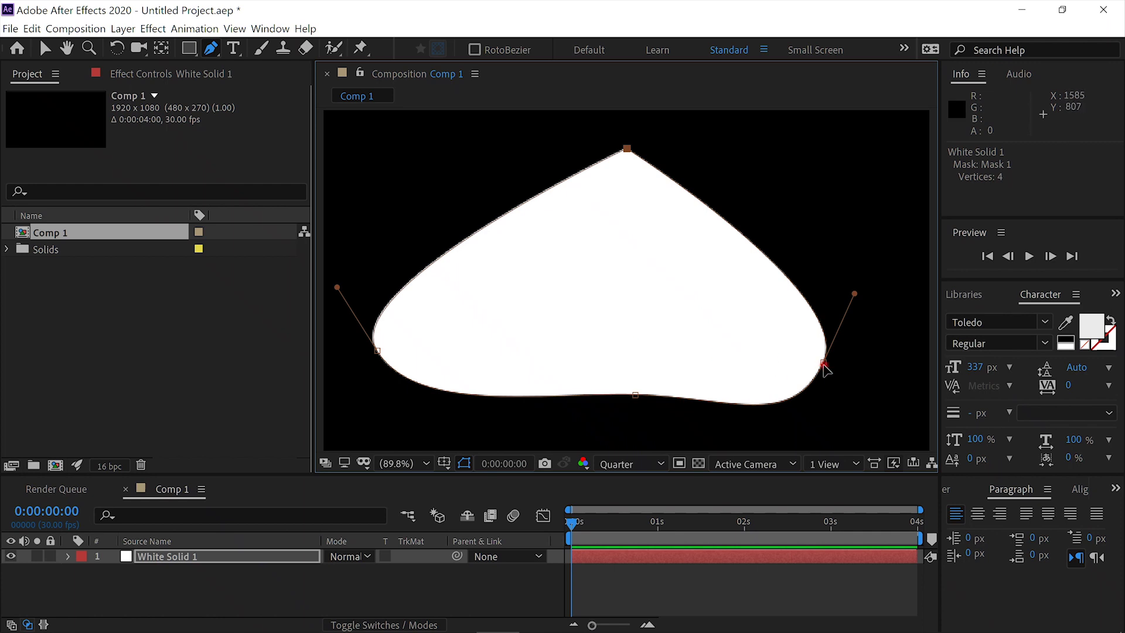
Reshape the teardrop by adjusting its right, bottom and left vertices
left_click_drag(822, 365, 849, 339)
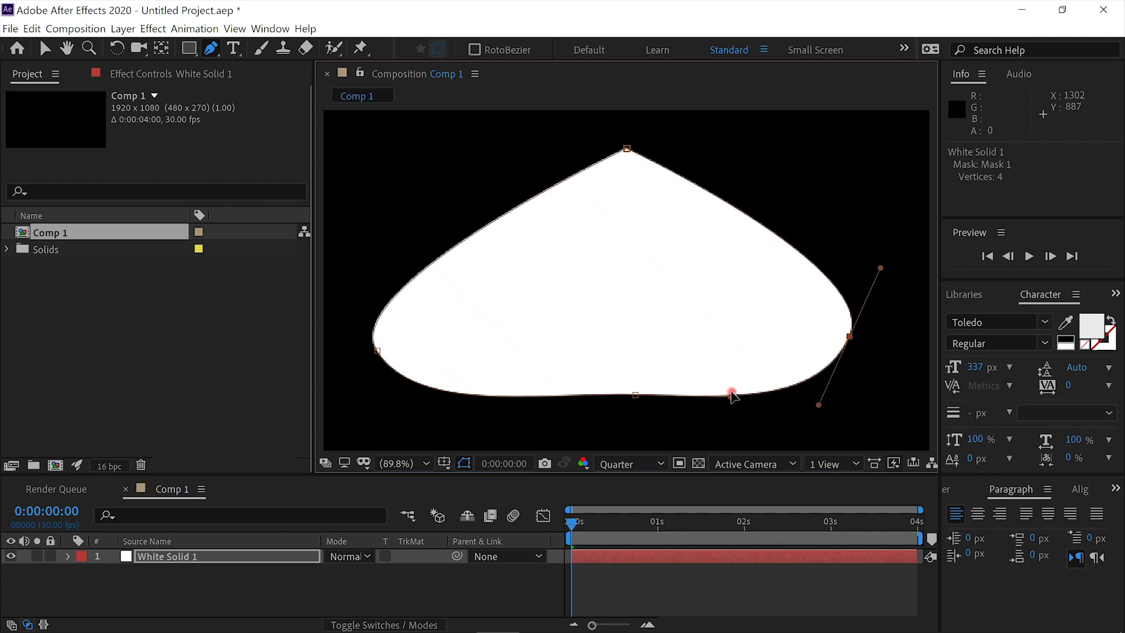
left_click_drag(638, 396, 631, 425)
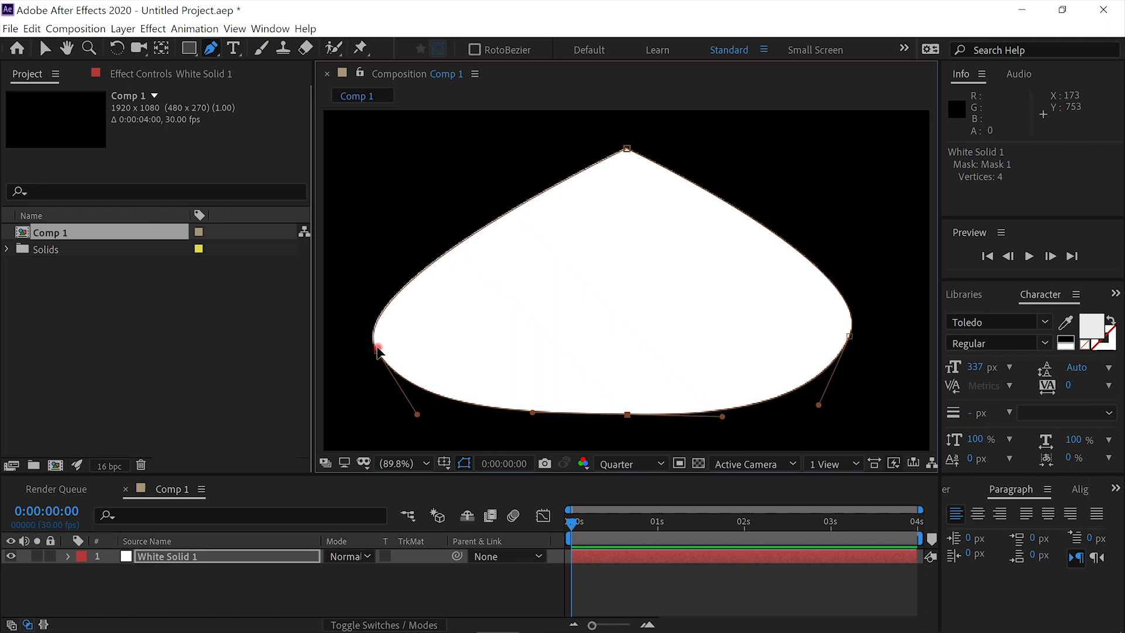
left_click_drag(377, 348, 388, 346)
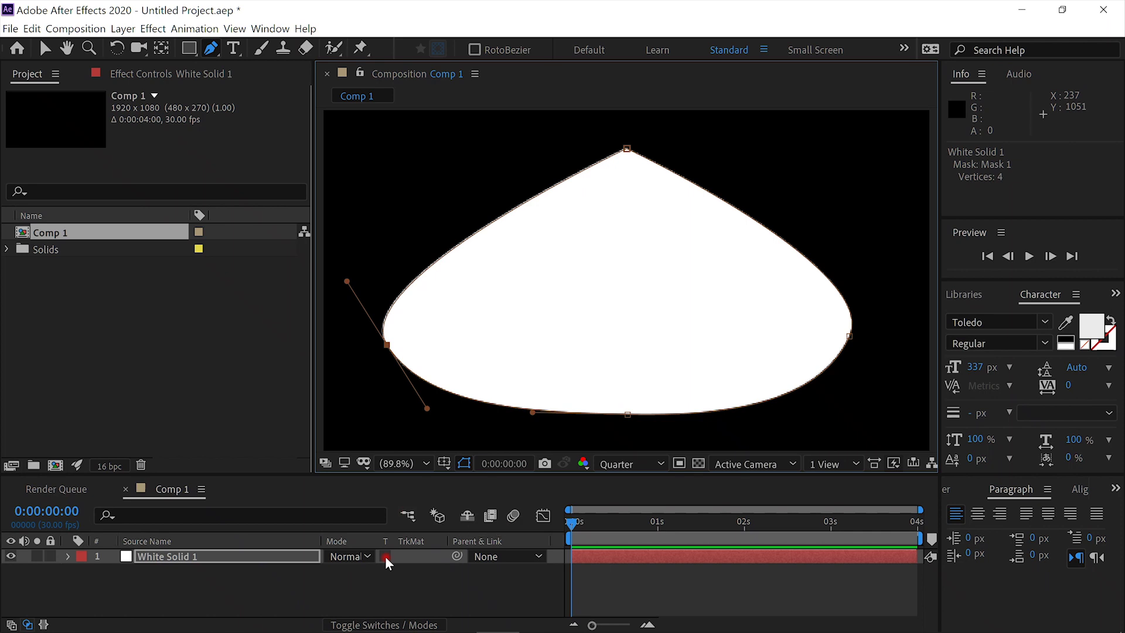
Feather the teardrop mask by 88 pixels and pre-compose White Solid 1 as 'Particle'
key("f")
left_click_drag(357, 588, 435, 589)
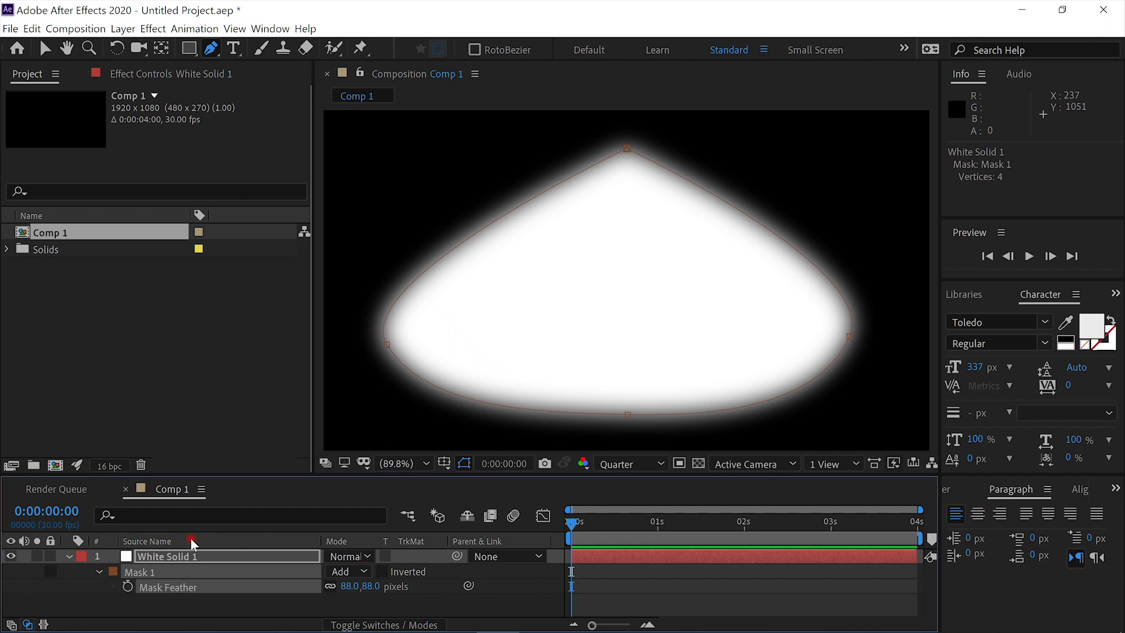
left_click(186, 557)
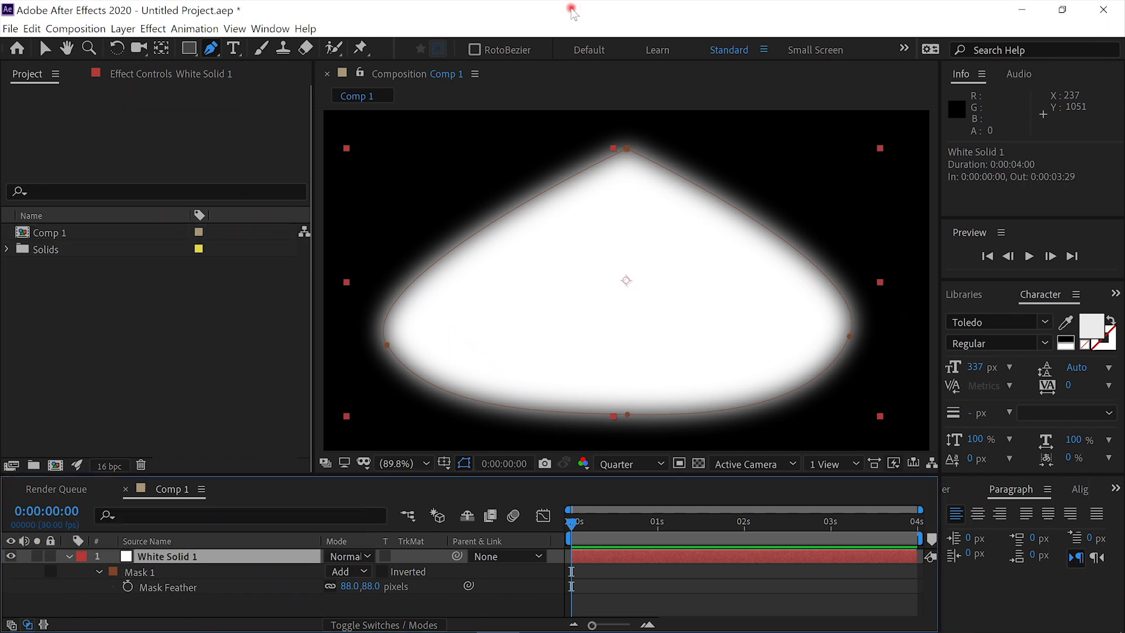
key("ctrl+shift+c")
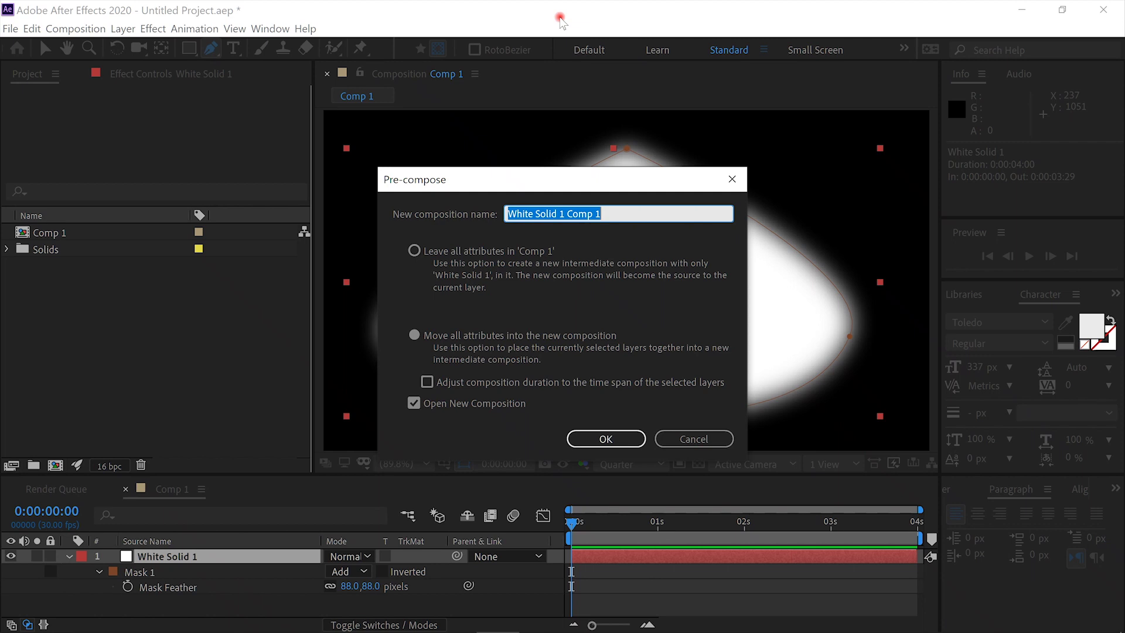
type("Particle")
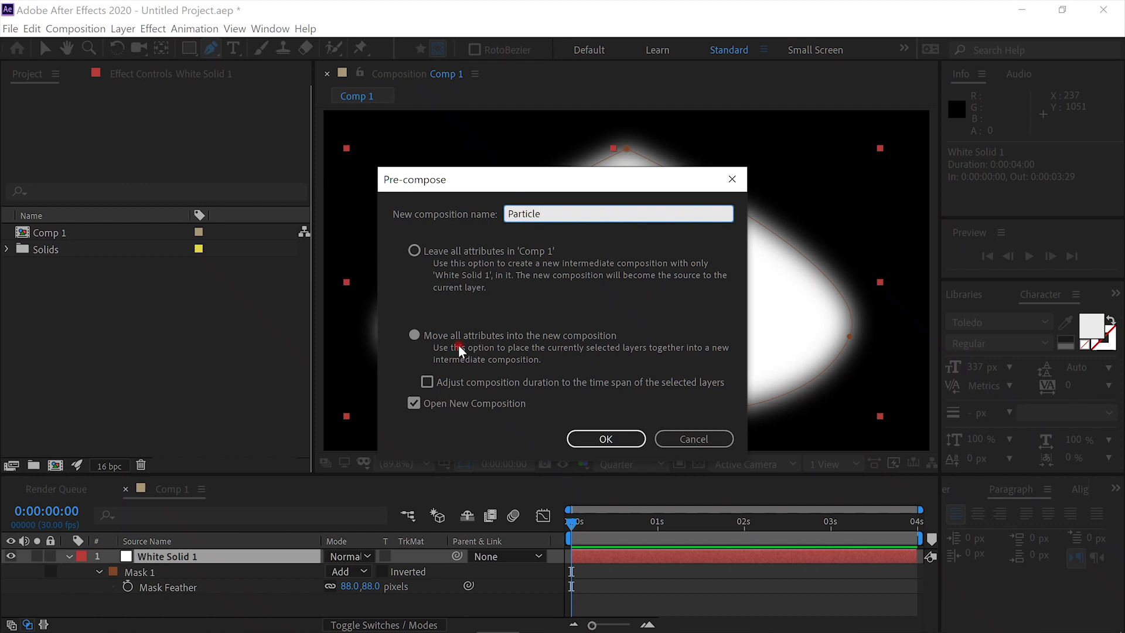
left_click(623, 442)
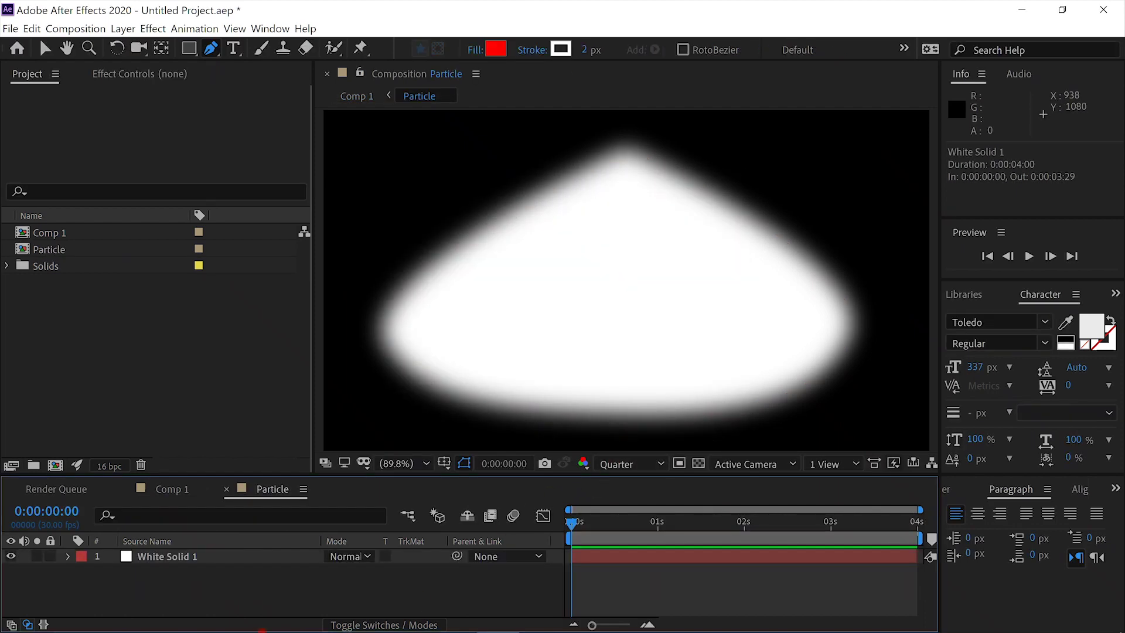
In Comp 1, add a white solid named 'Particles' and search effects for 'part'
left_click(175, 490)
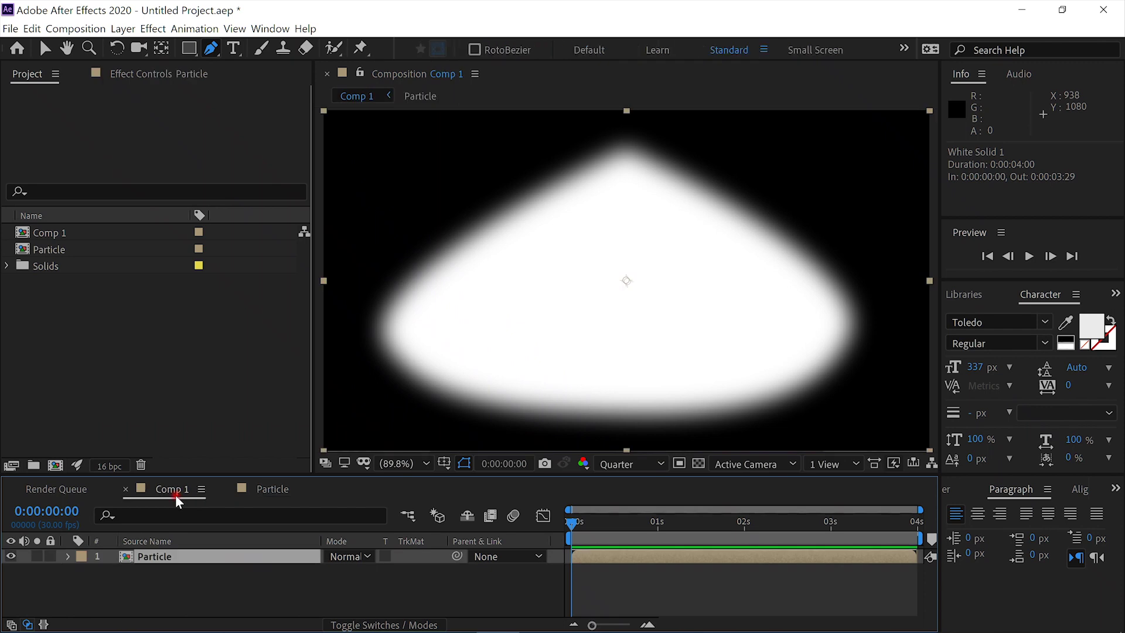
key("ctrl+y")
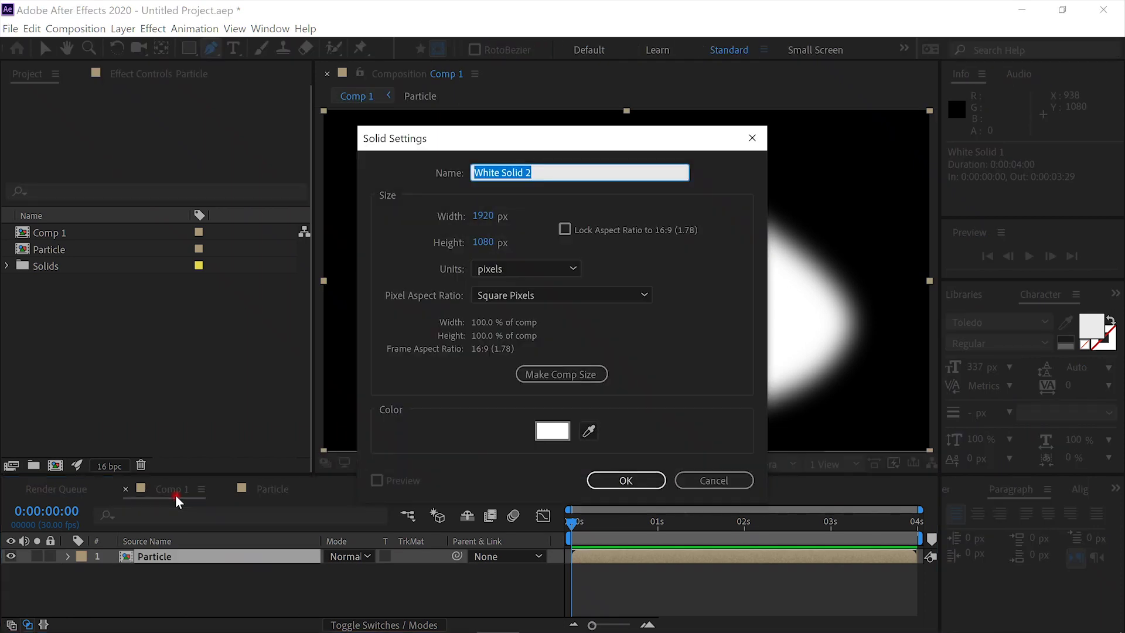
left_click(652, 486)
left_click(209, 559)
key("Return")
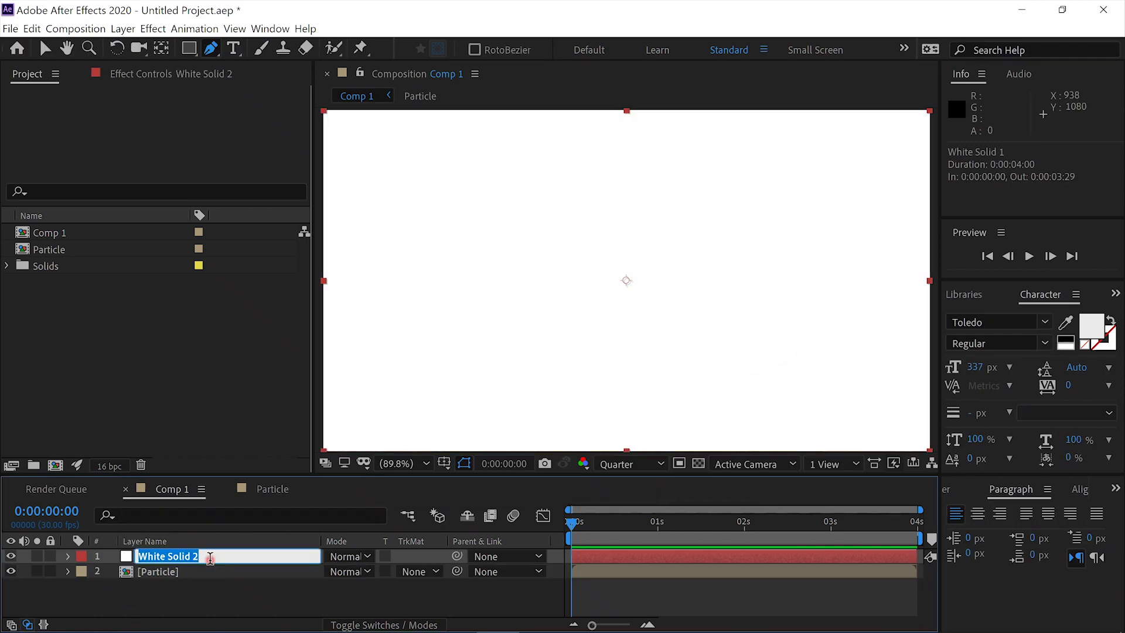
type("Par")
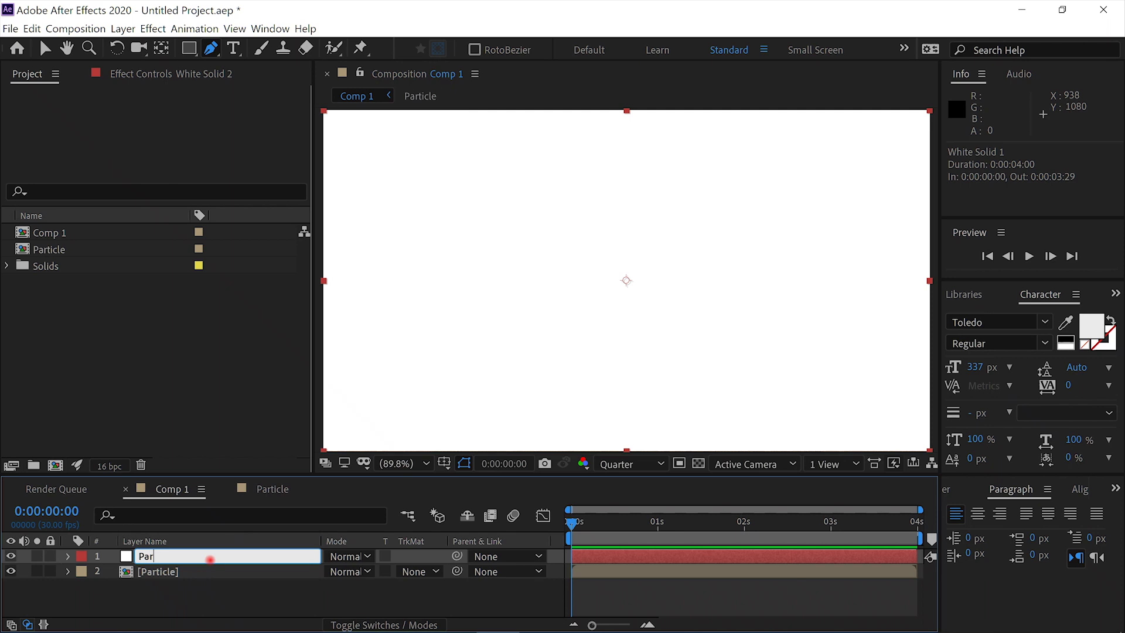
type("ticles")
key("Return")
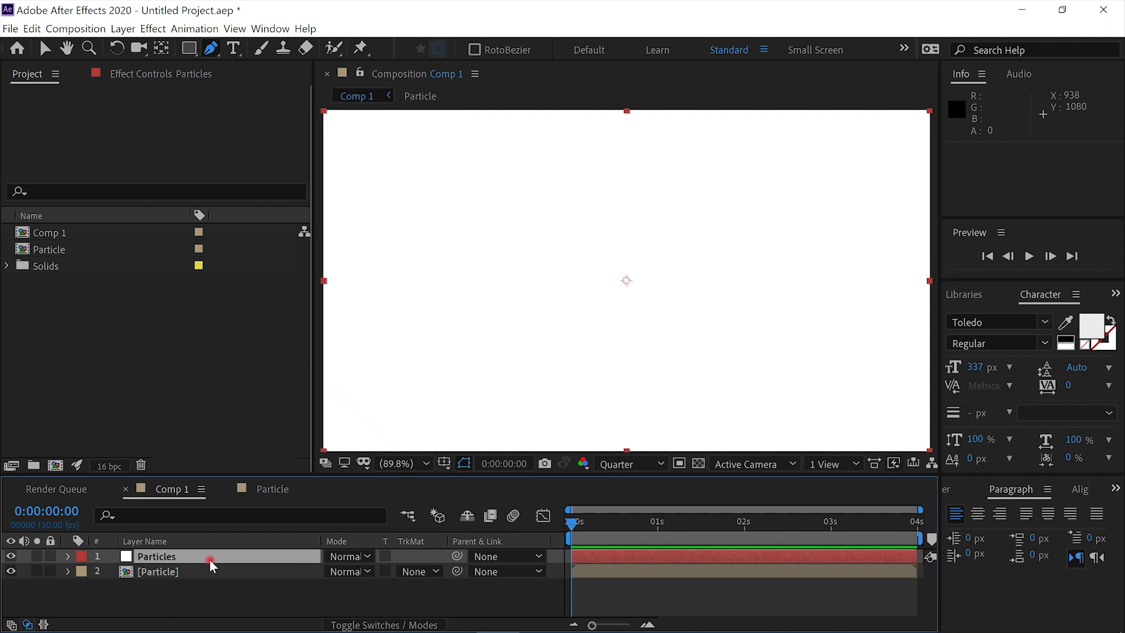
key("ctrl+space")
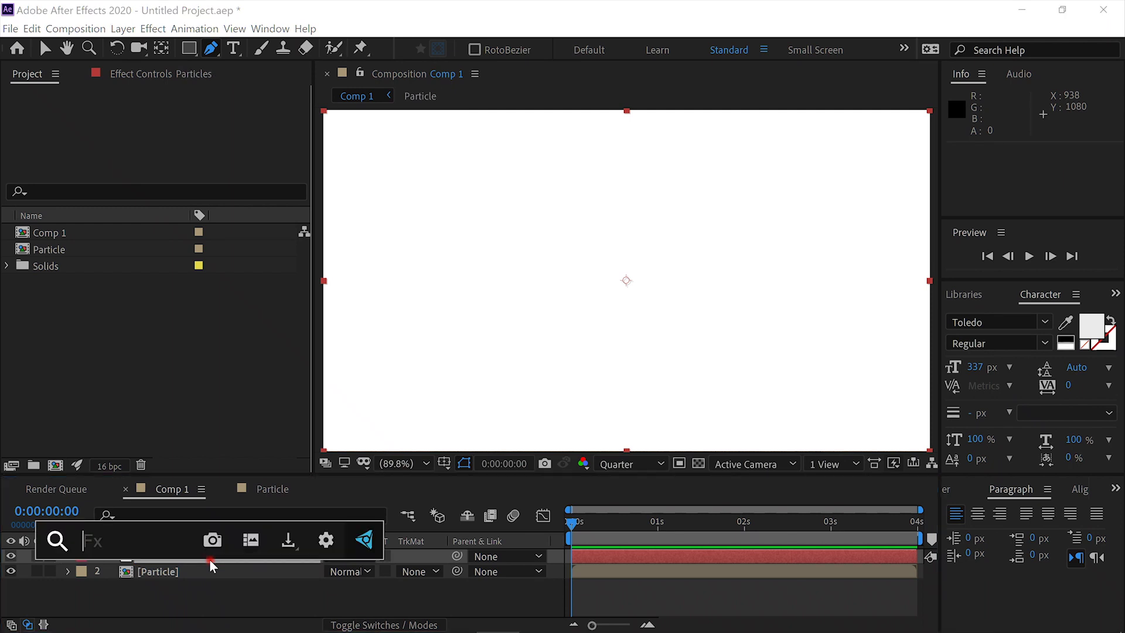
type("part")
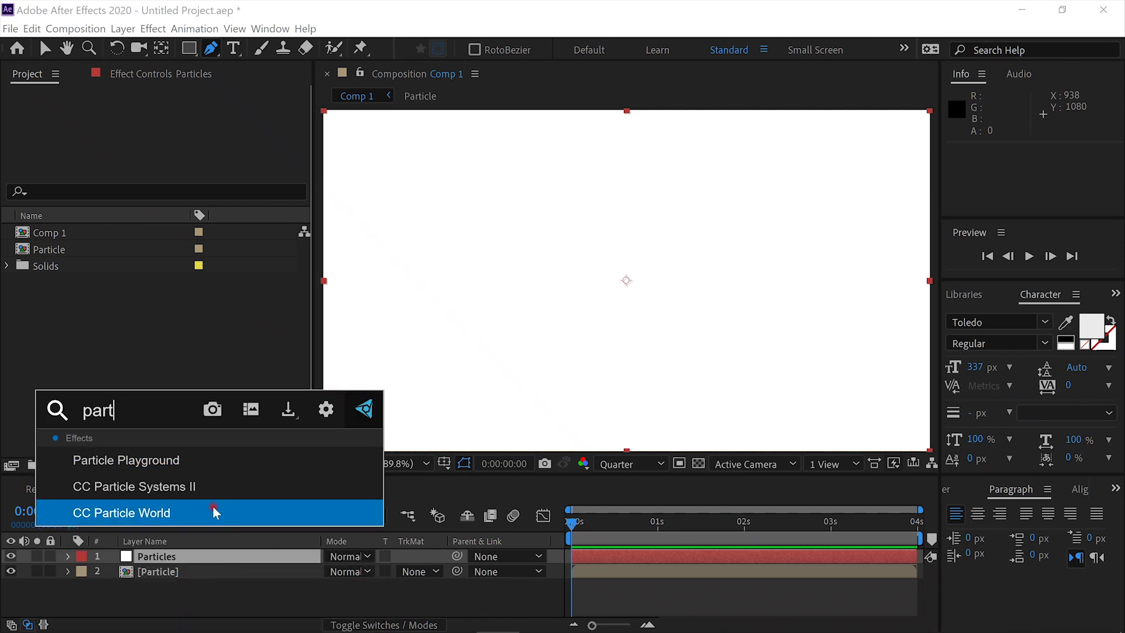
Apply CC Particle World to Particles and hide the Particle layer
left_click(194, 506)
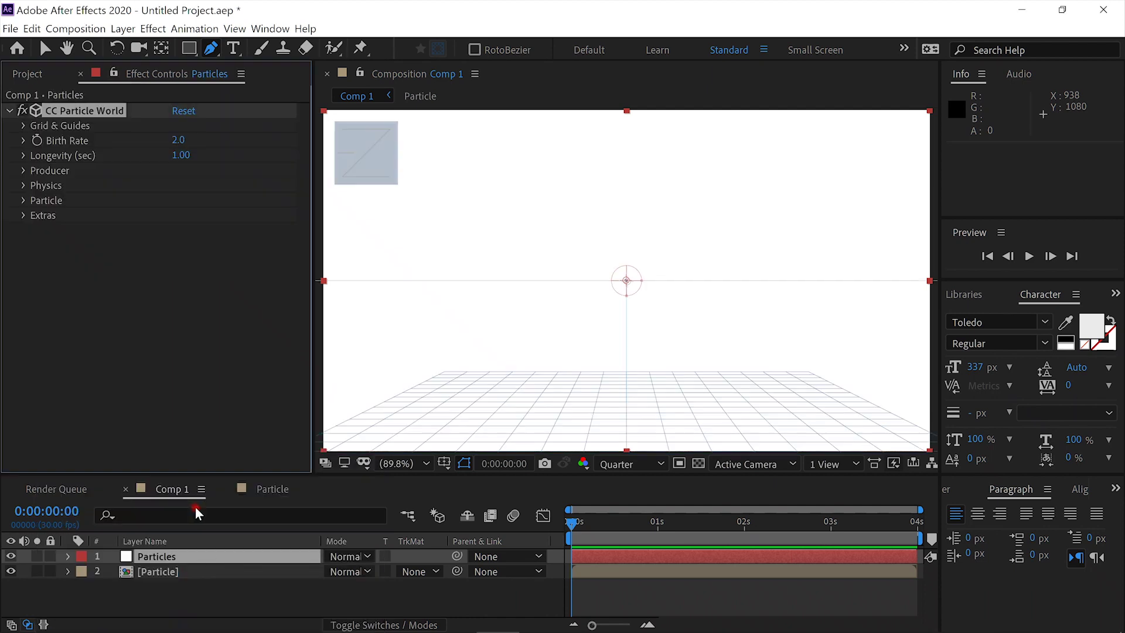
key("v")
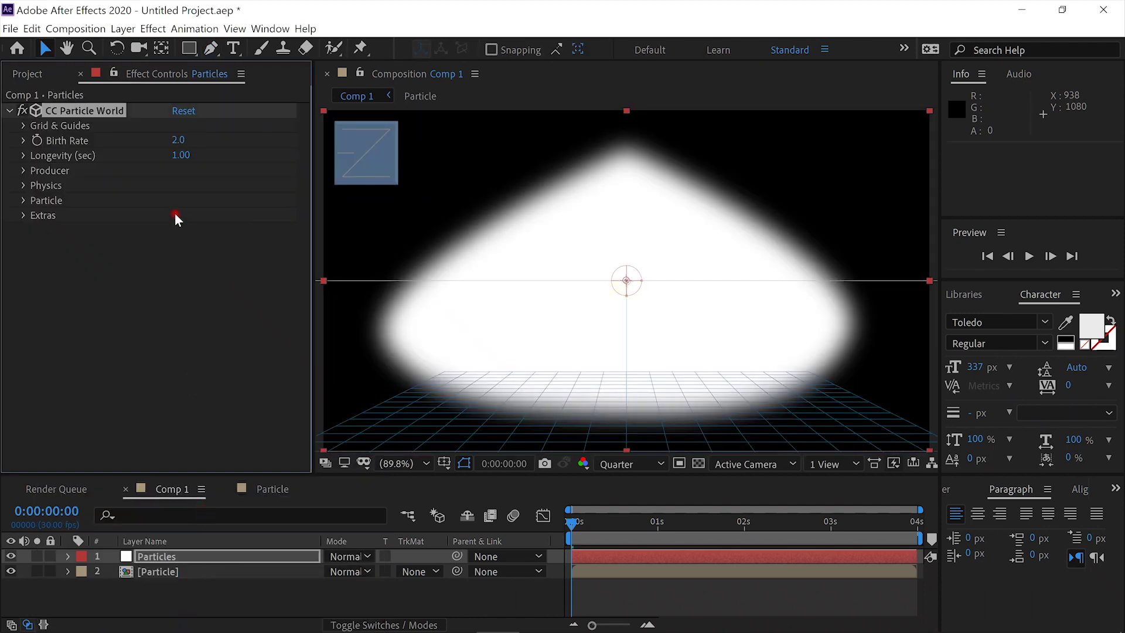
left_click(23, 170)
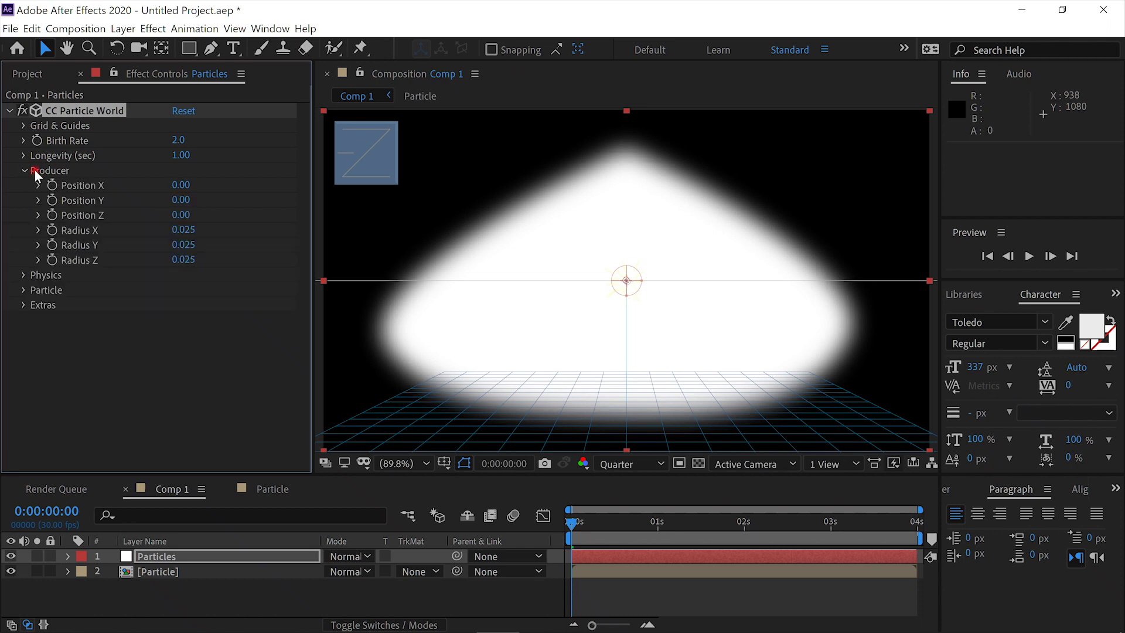
left_click(11, 572)
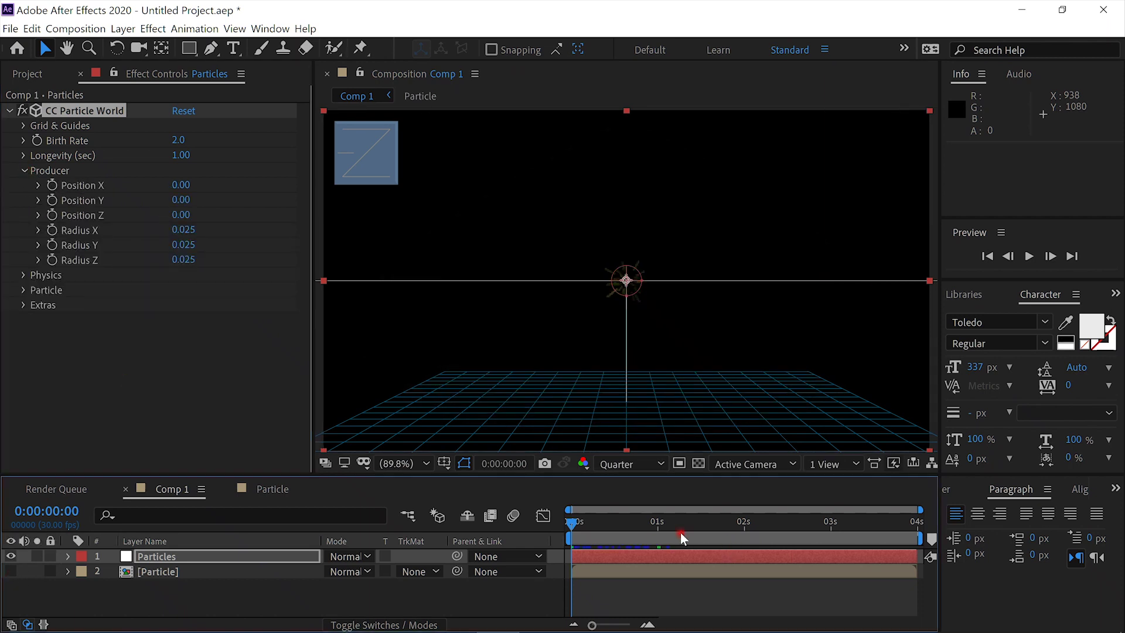
Set Producer Position Y to 0.24 and the Physics animation to Fire
left_click(666, 524)
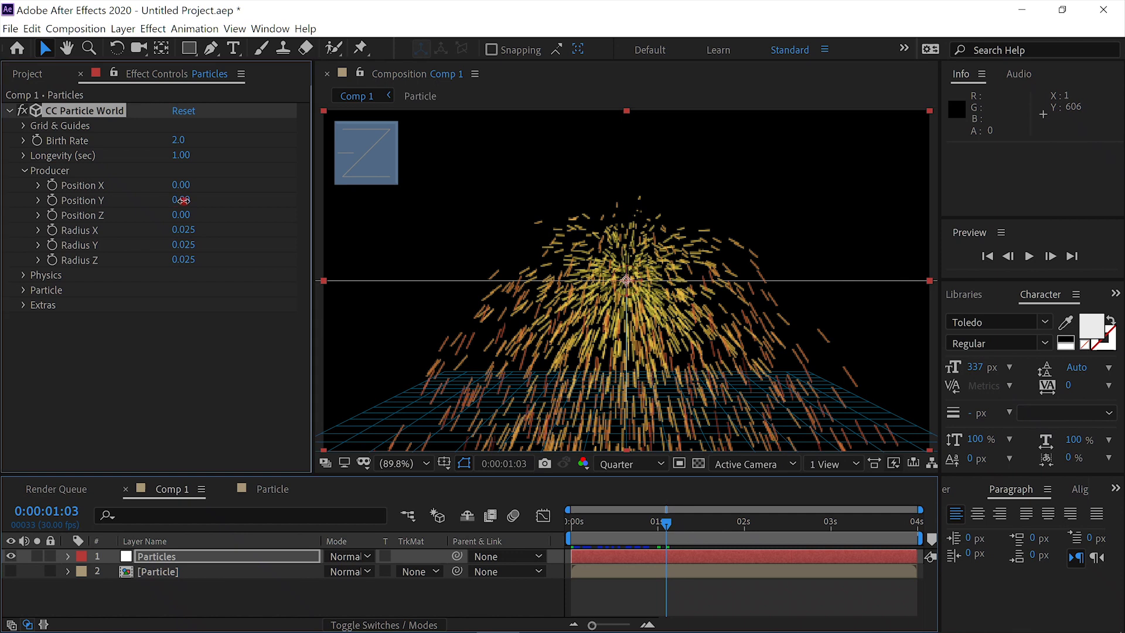
left_click_drag(175, 201, 206, 213)
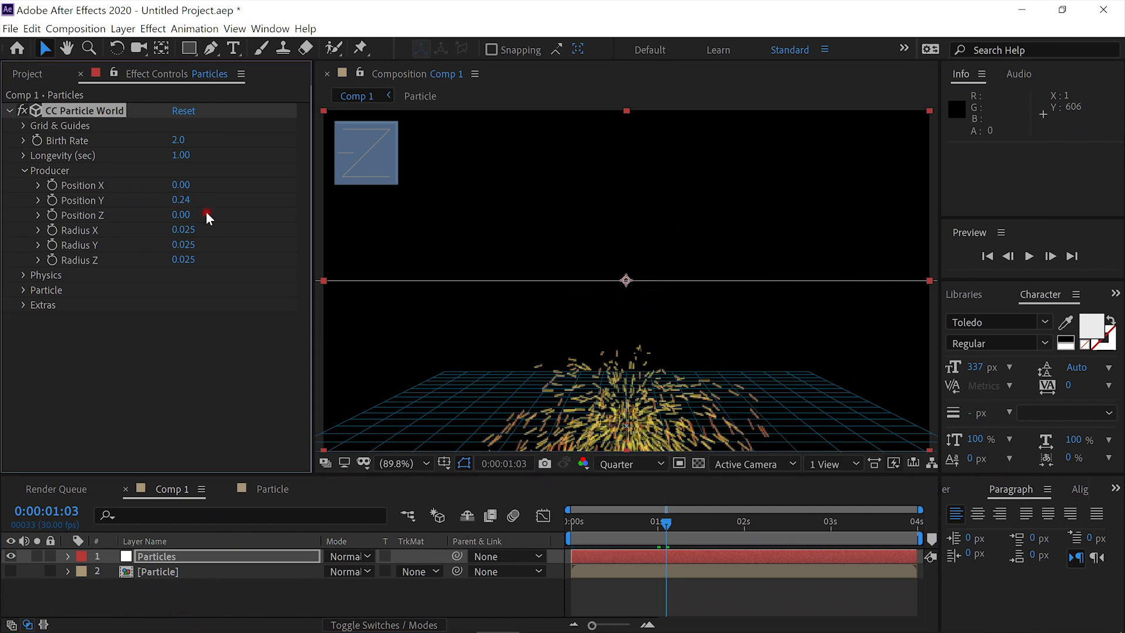
left_click(23, 171)
left_click(23, 185)
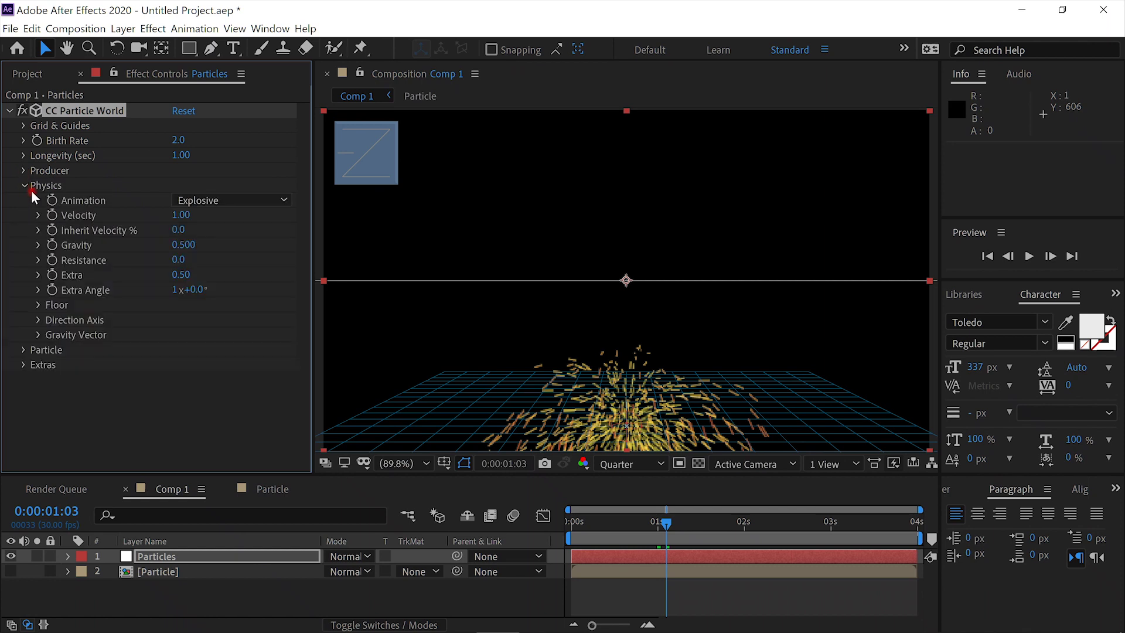
left_click(280, 199)
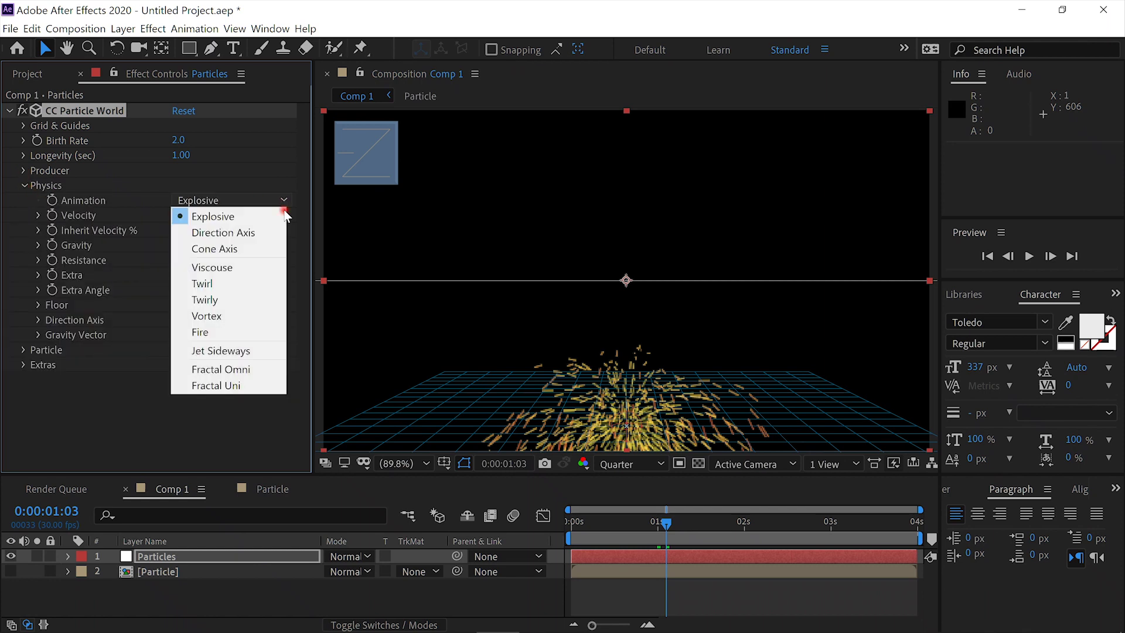
left_click(253, 332)
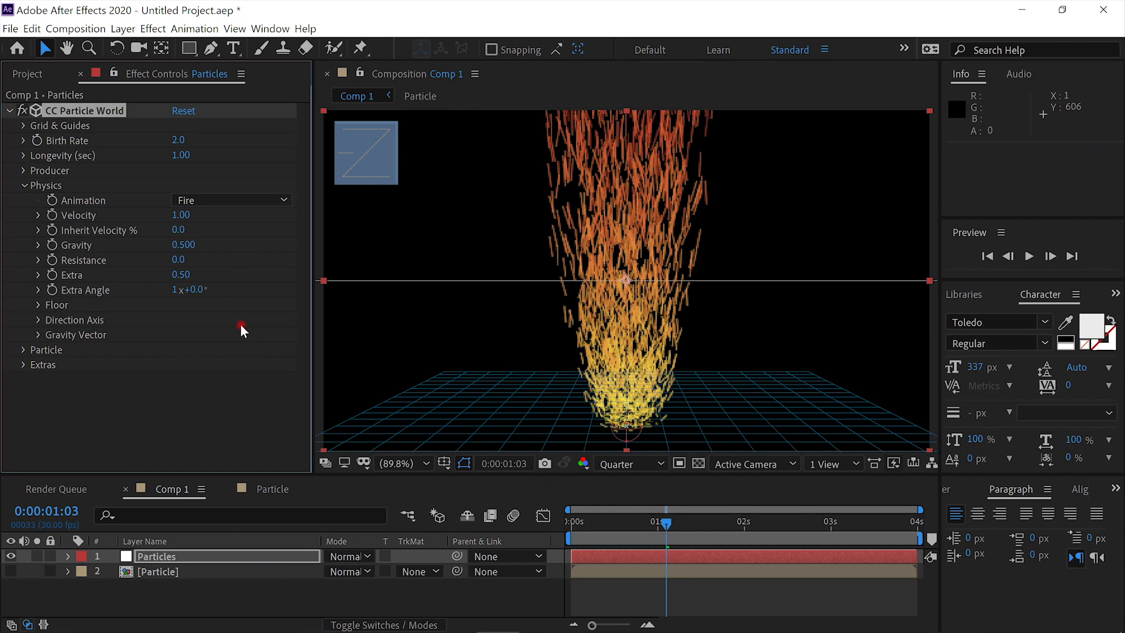
Make the particles Textured Faded Disc using the Particle layer as texture
left_click(23, 185)
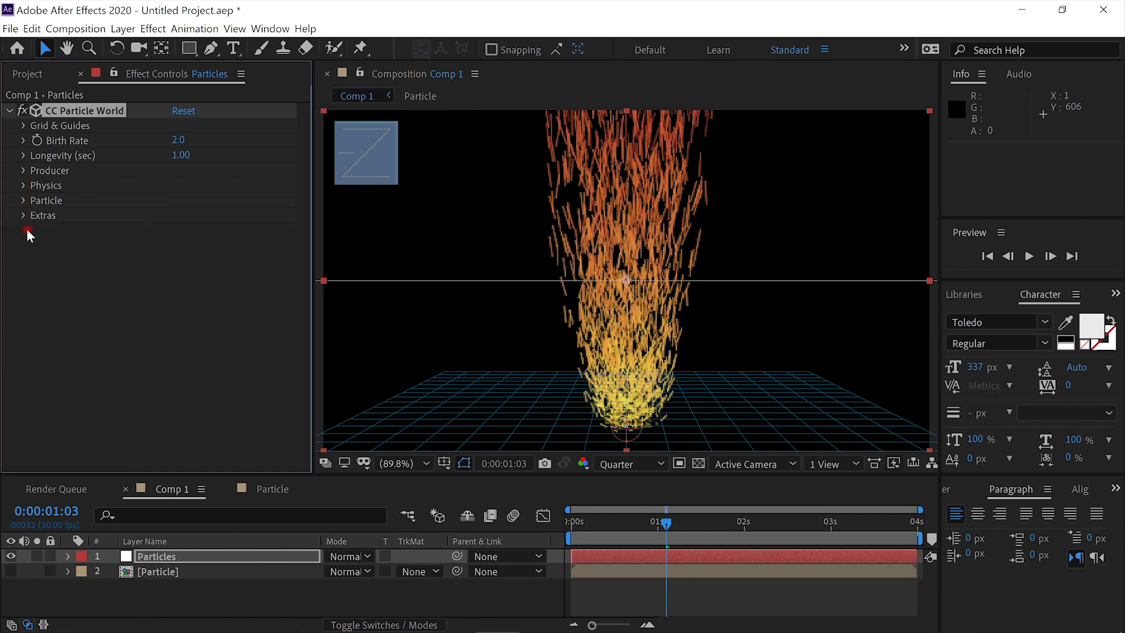
left_click(23, 200)
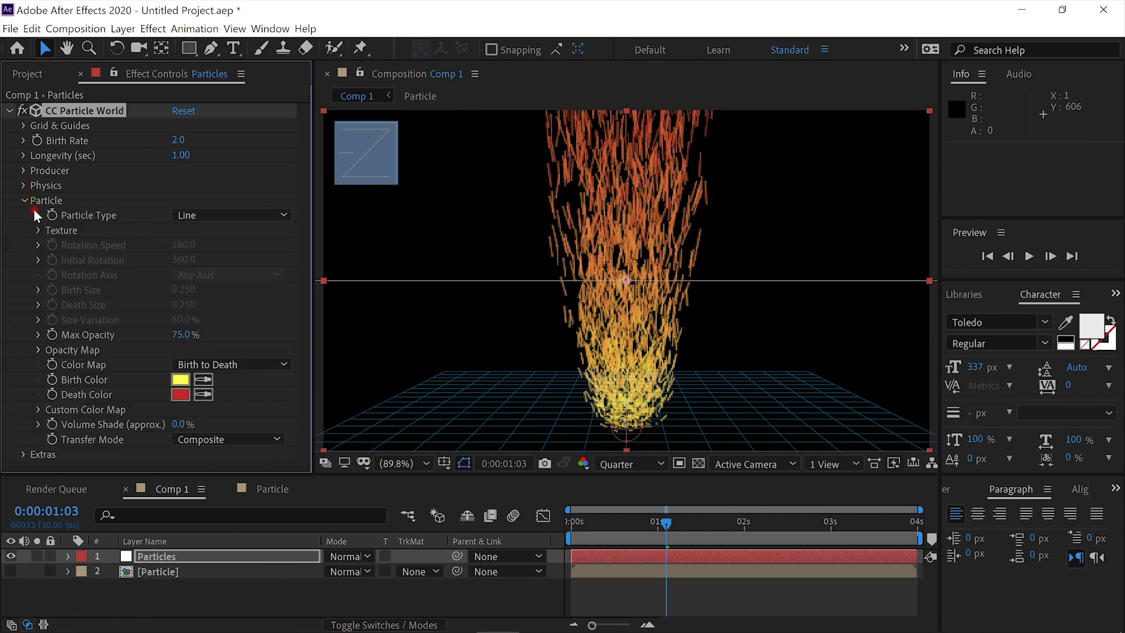
left_click(285, 213)
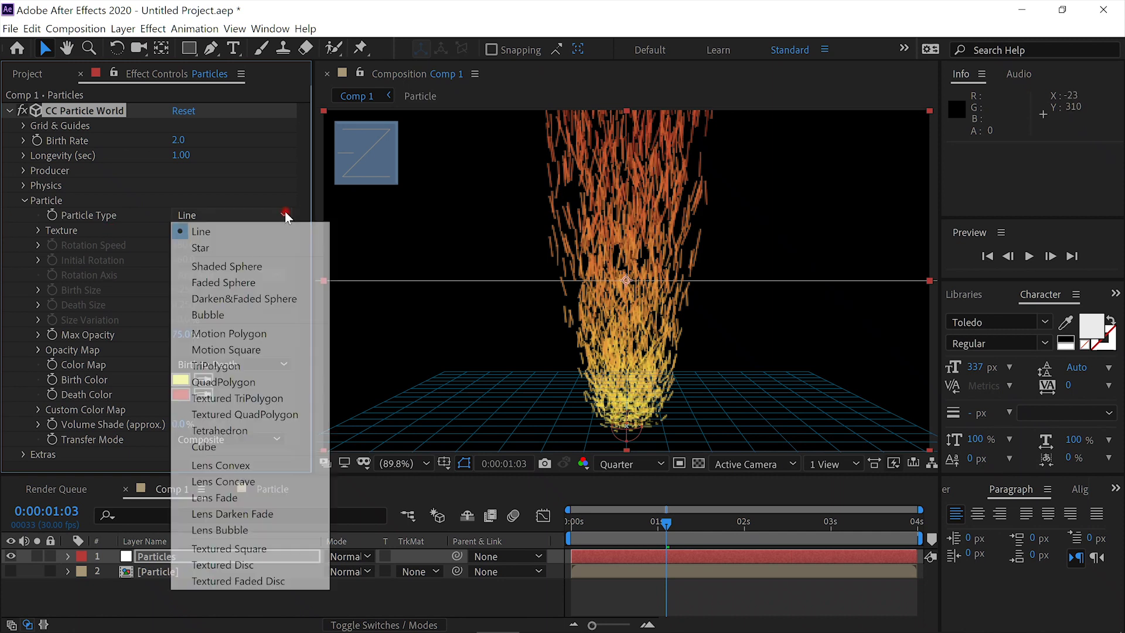
left_click(269, 583)
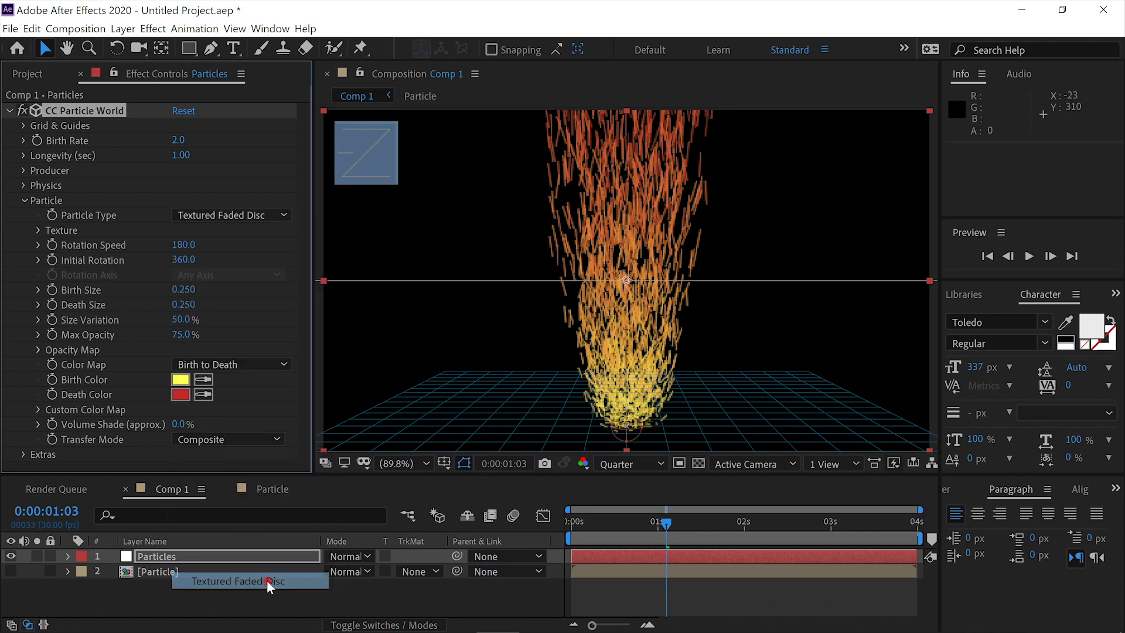
left_click(38, 231)
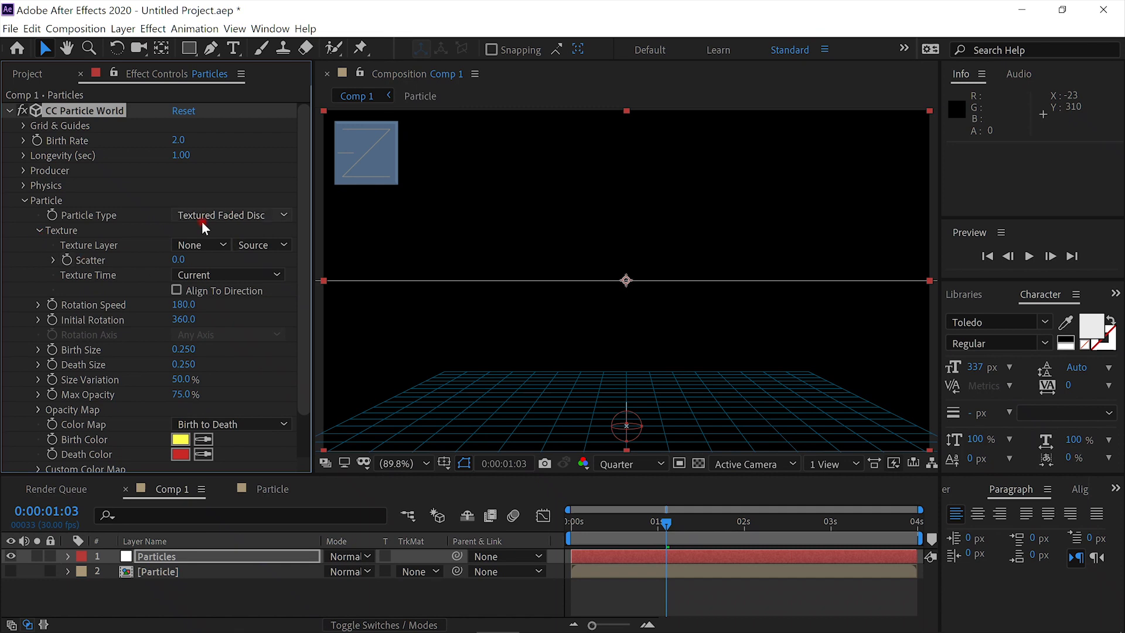
left_click(225, 246)
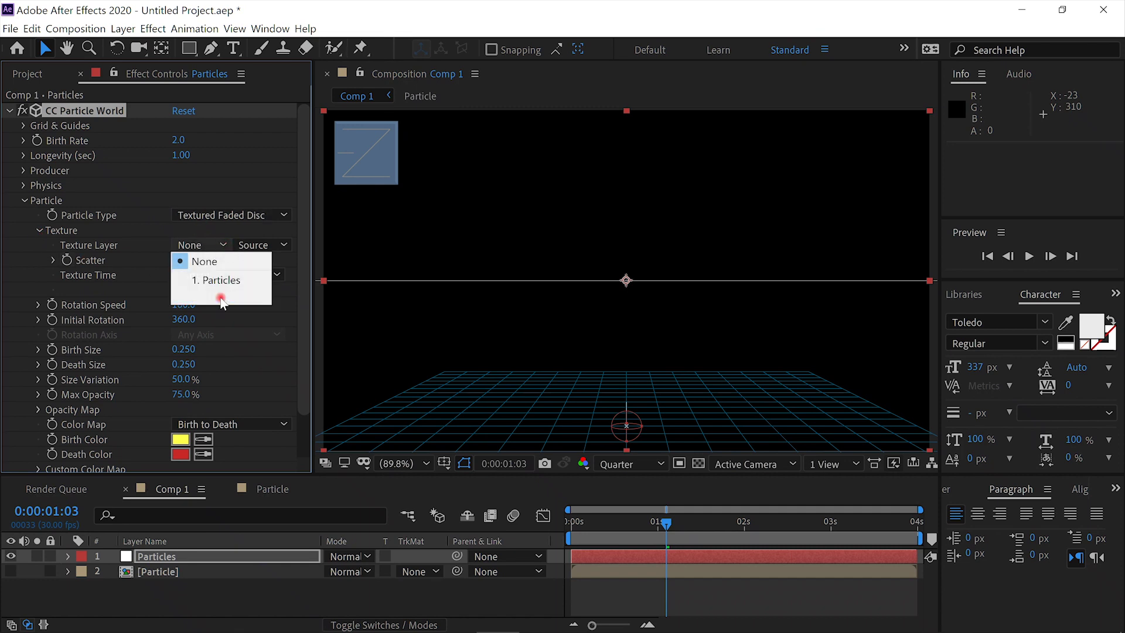
left_click(221, 297)
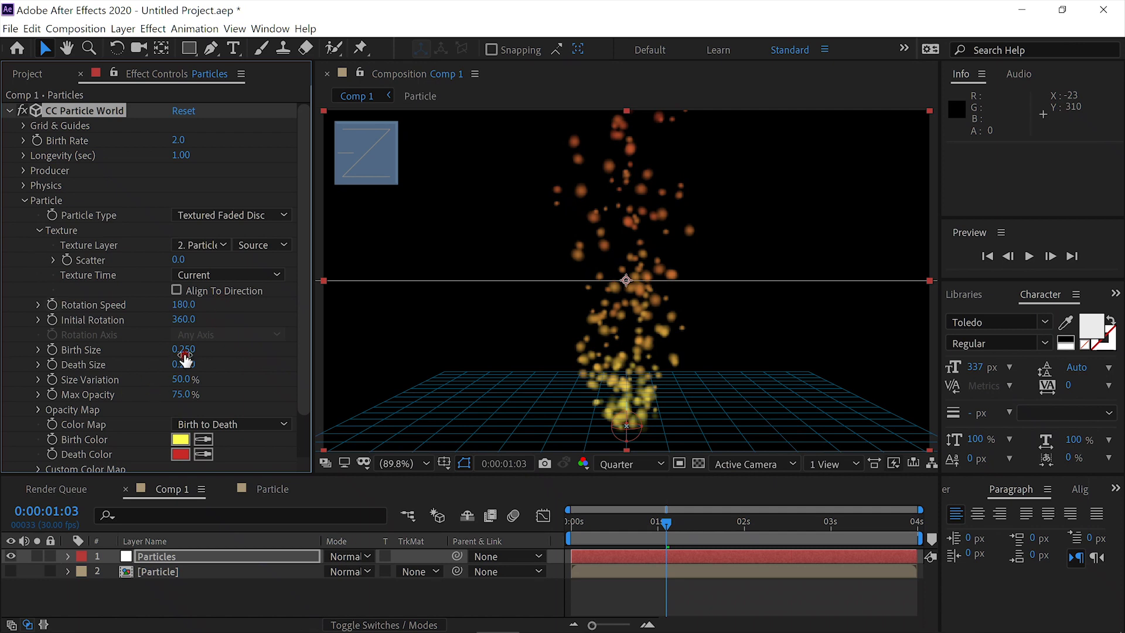
Set Birth Size 1.170 and Death Size 2.090, then preview the fire
left_click_drag(185, 358, 267, 369)
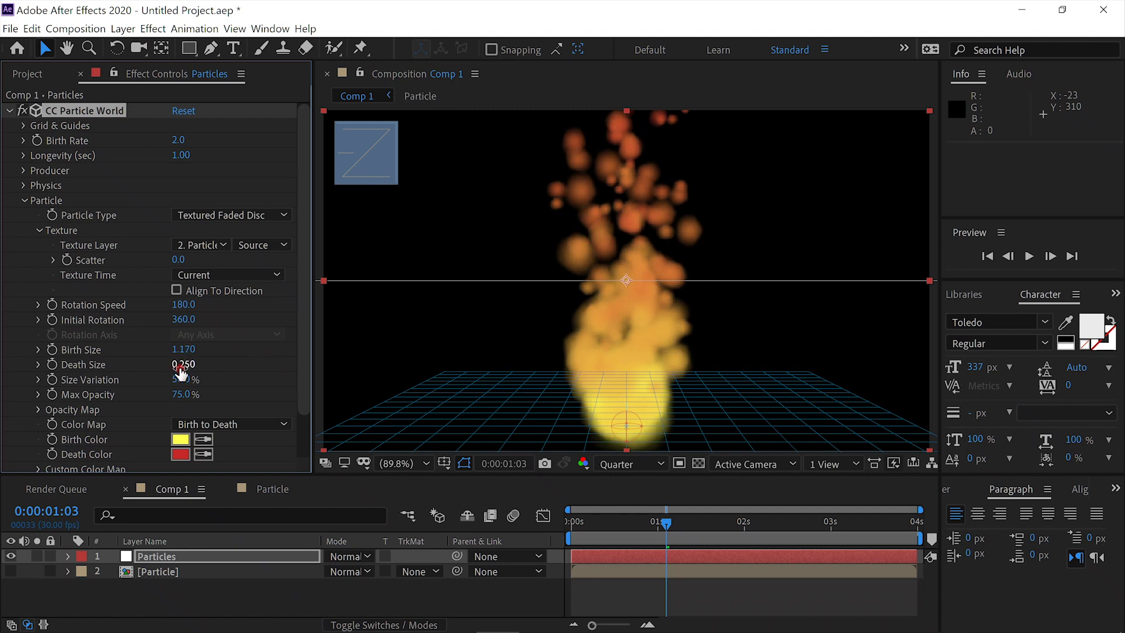
left_click_drag(184, 364, 354, 379)
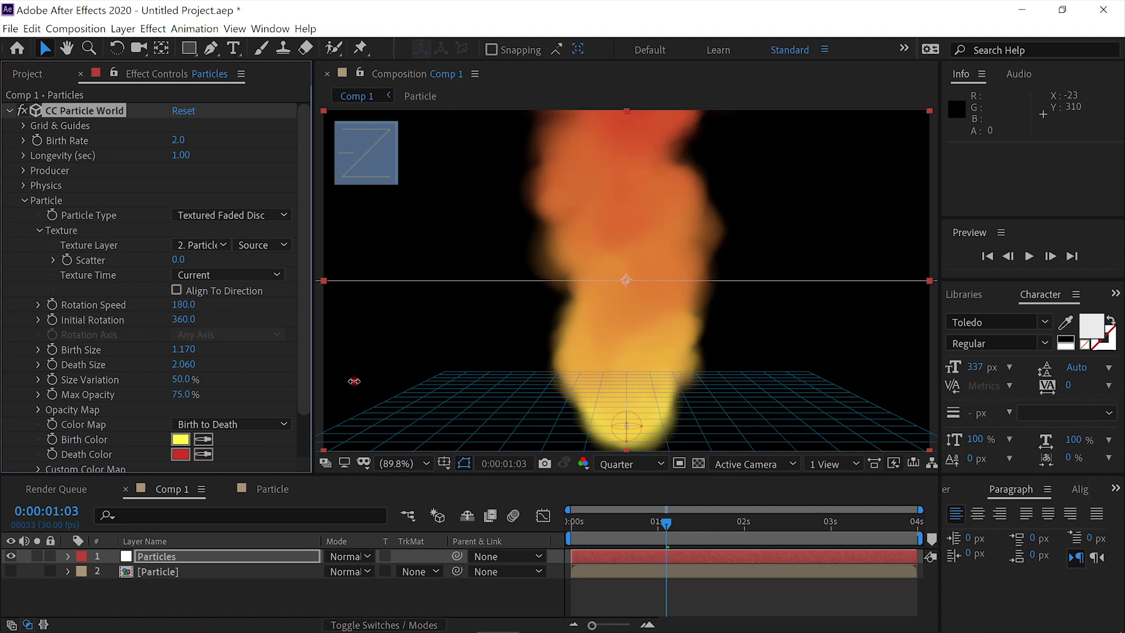
left_click(1030, 256)
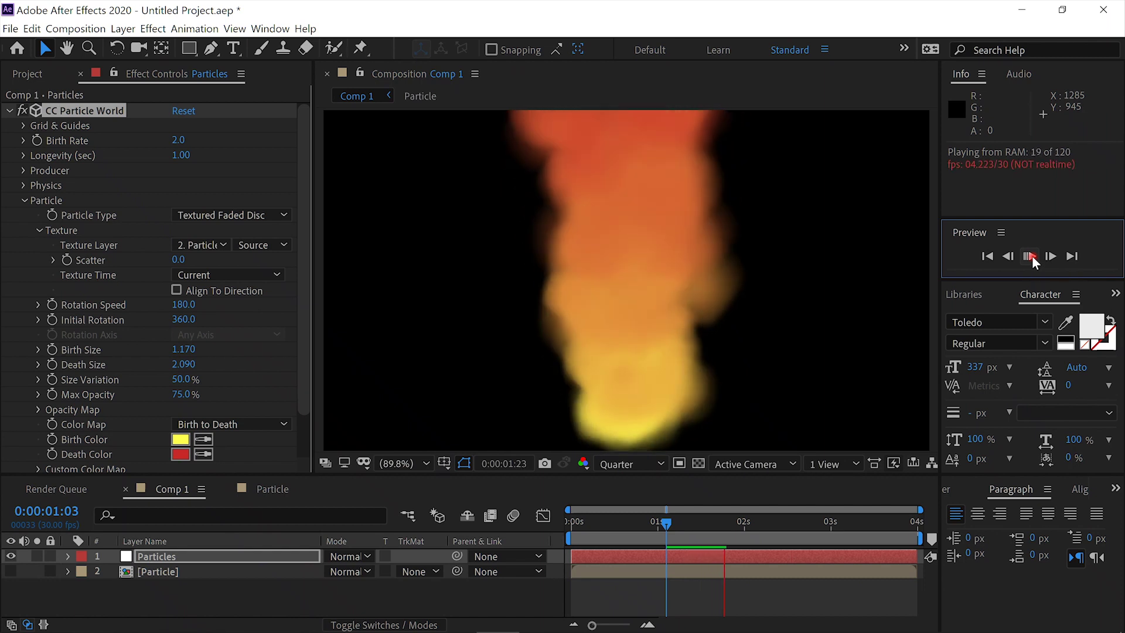
Keyframe Birth Rate at 2.0 on the first frame and 0.0 at 0:00:00:16
left_click(1030, 256)
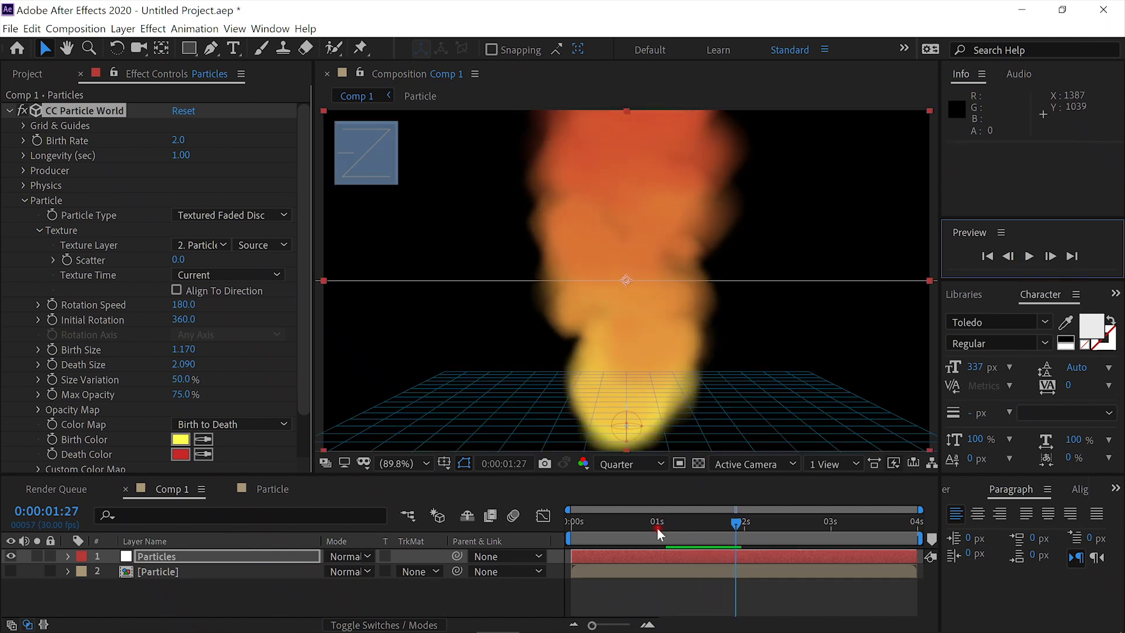
left_click_drag(652, 526, 562, 525)
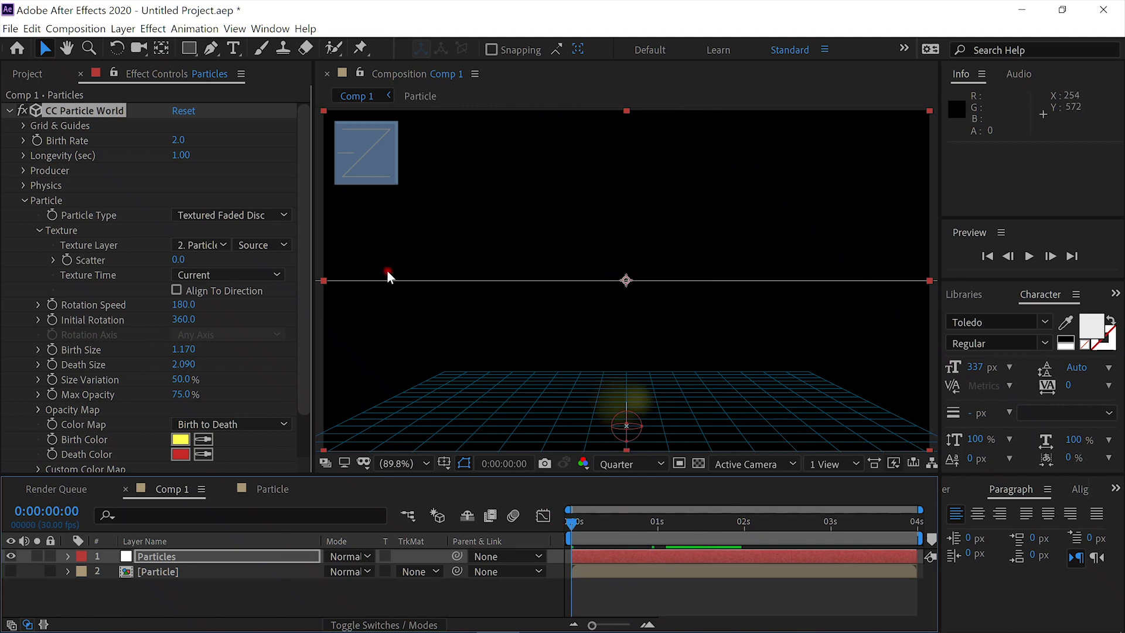
left_click(36, 140)
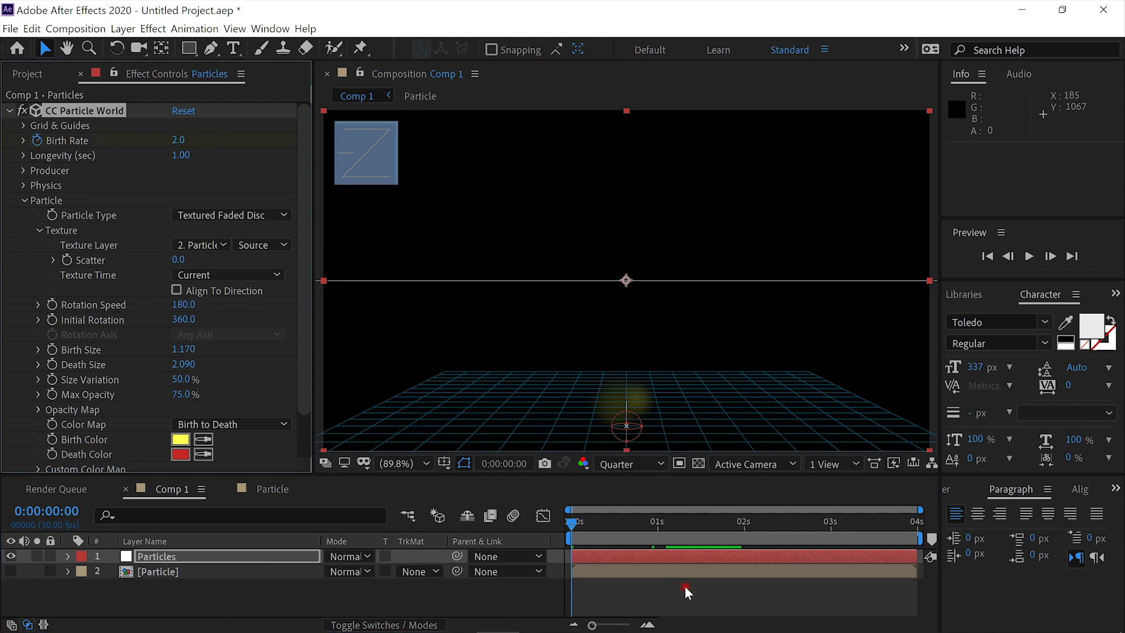
left_click(657, 526)
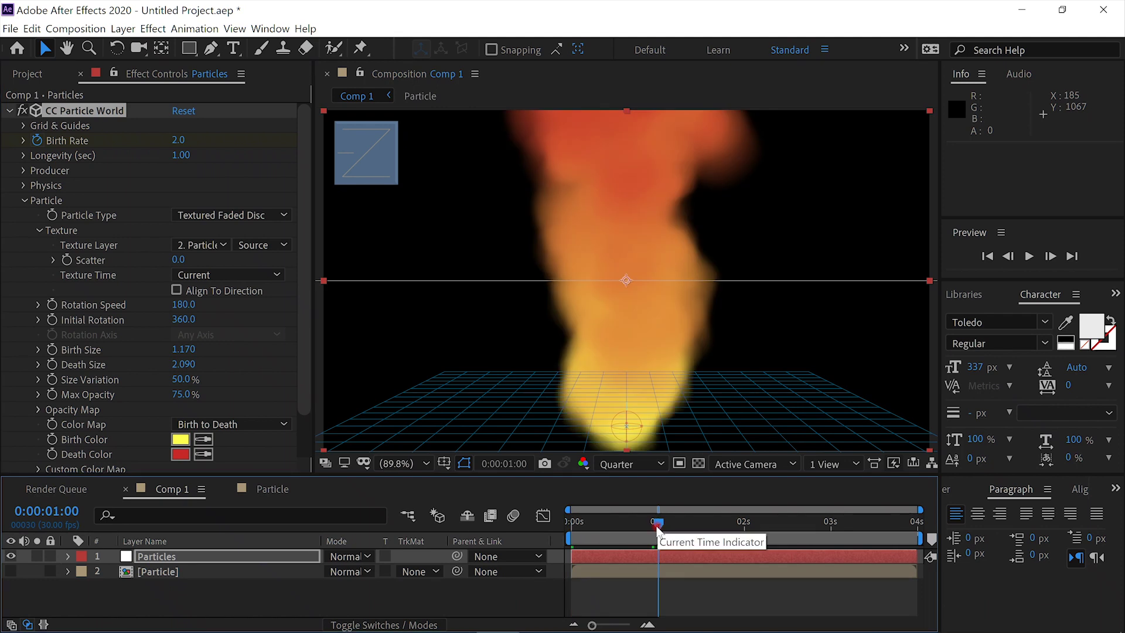
left_click_drag(656, 527, 614, 530)
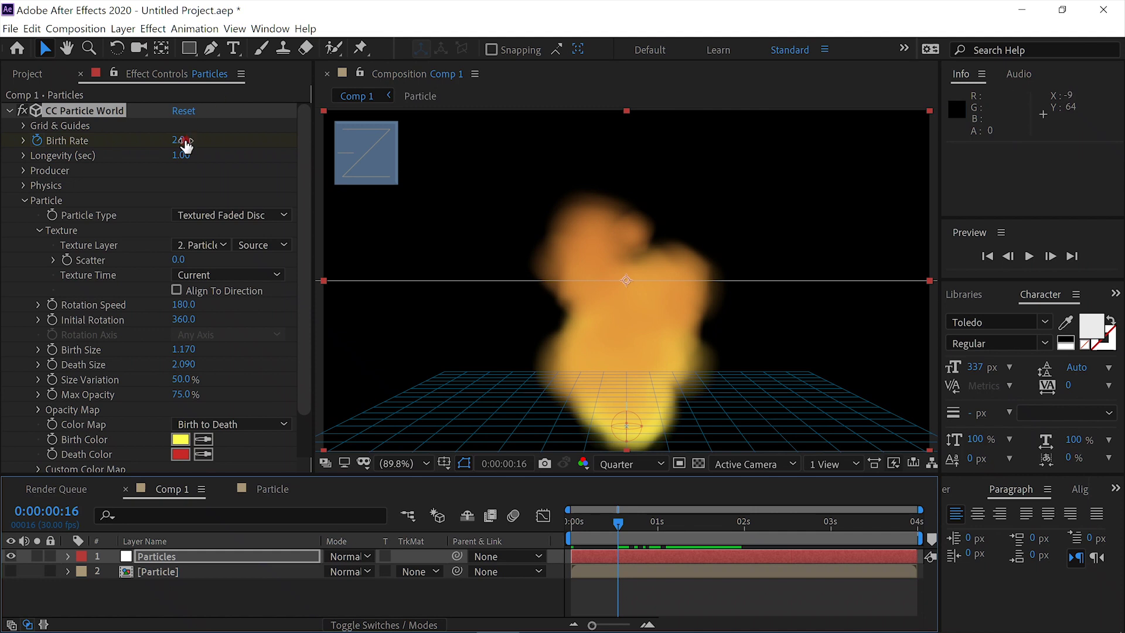
left_click_drag(188, 140, 3, 152)
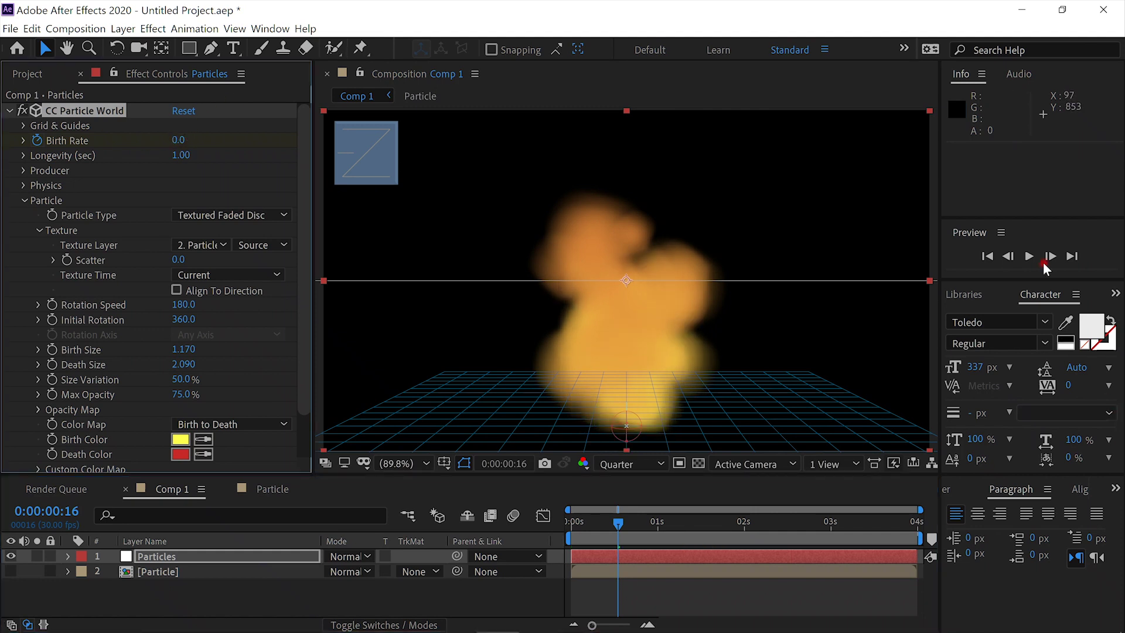
left_click(743, 525)
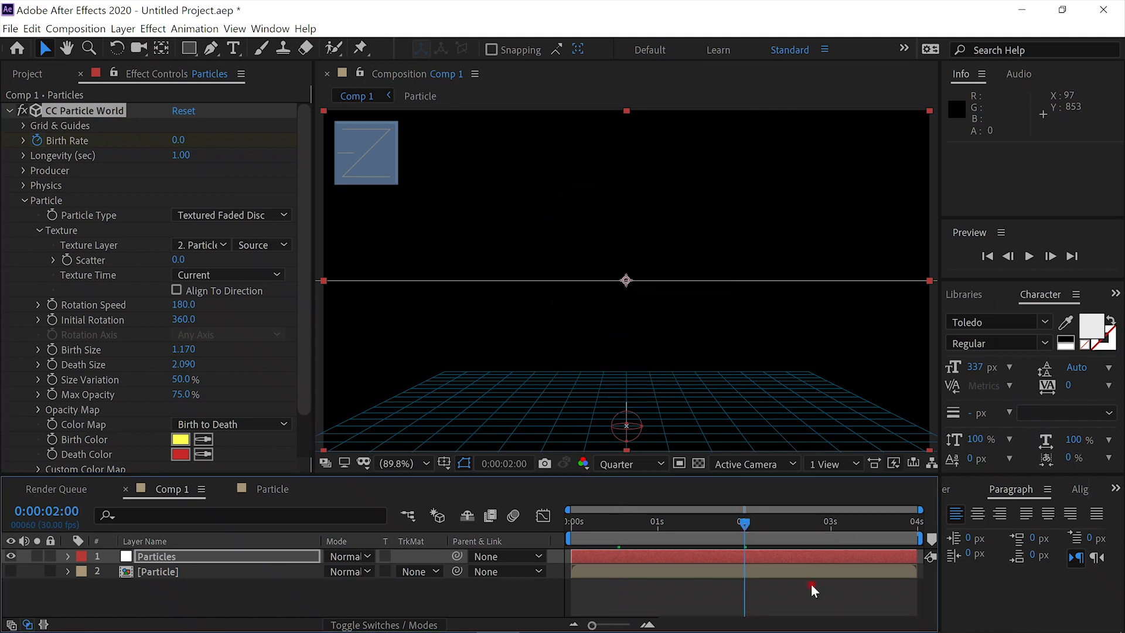
key("n")
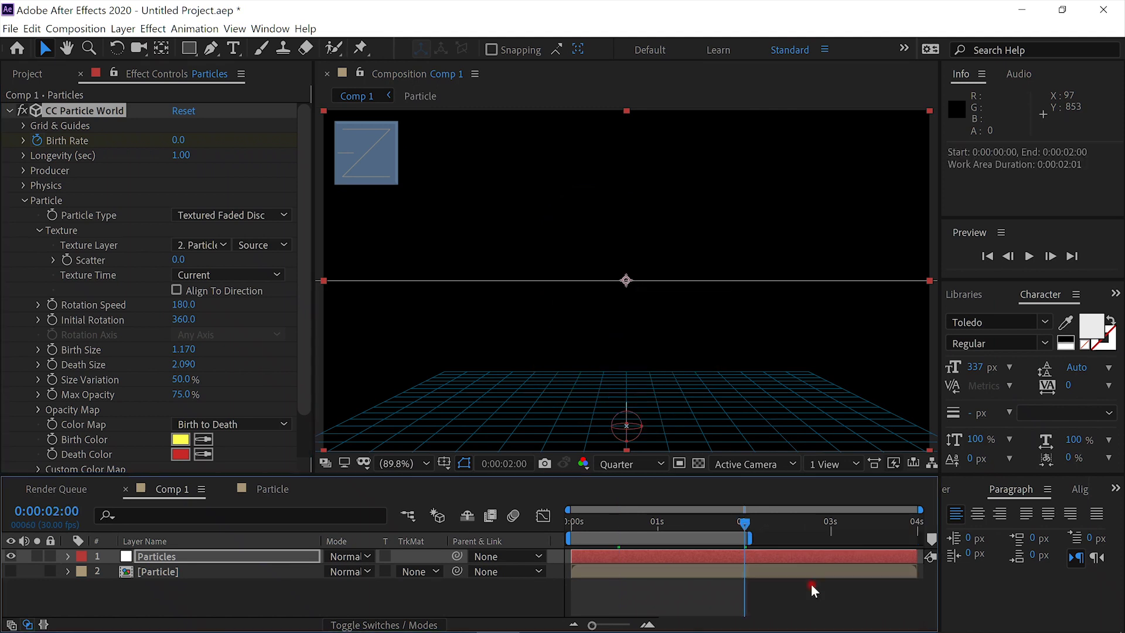
right_click(683, 541)
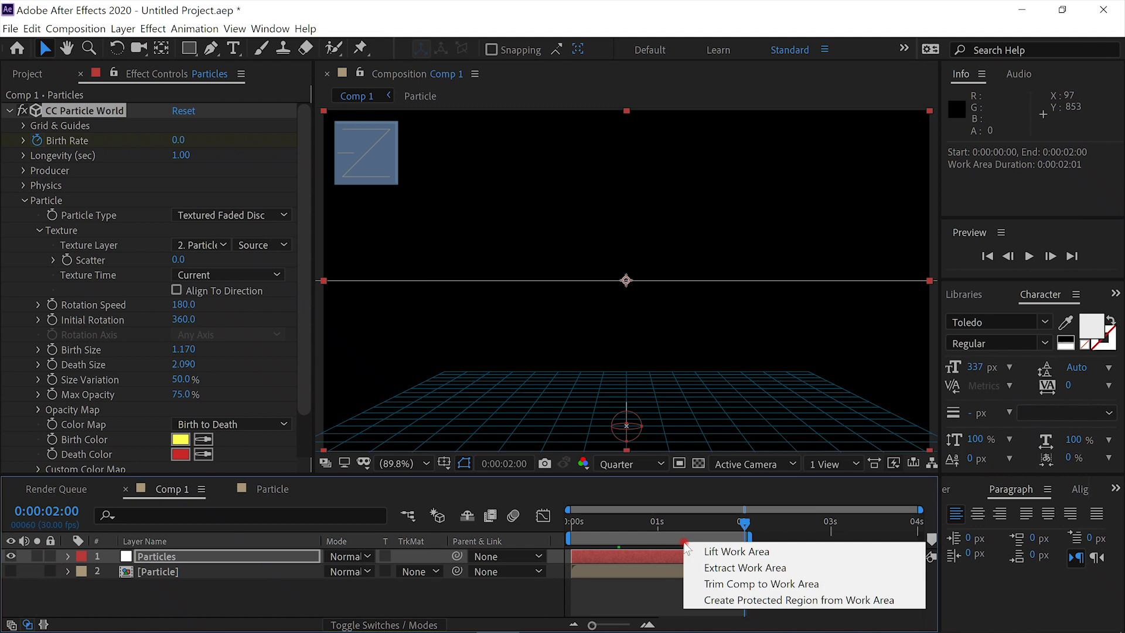
left_click(729, 586)
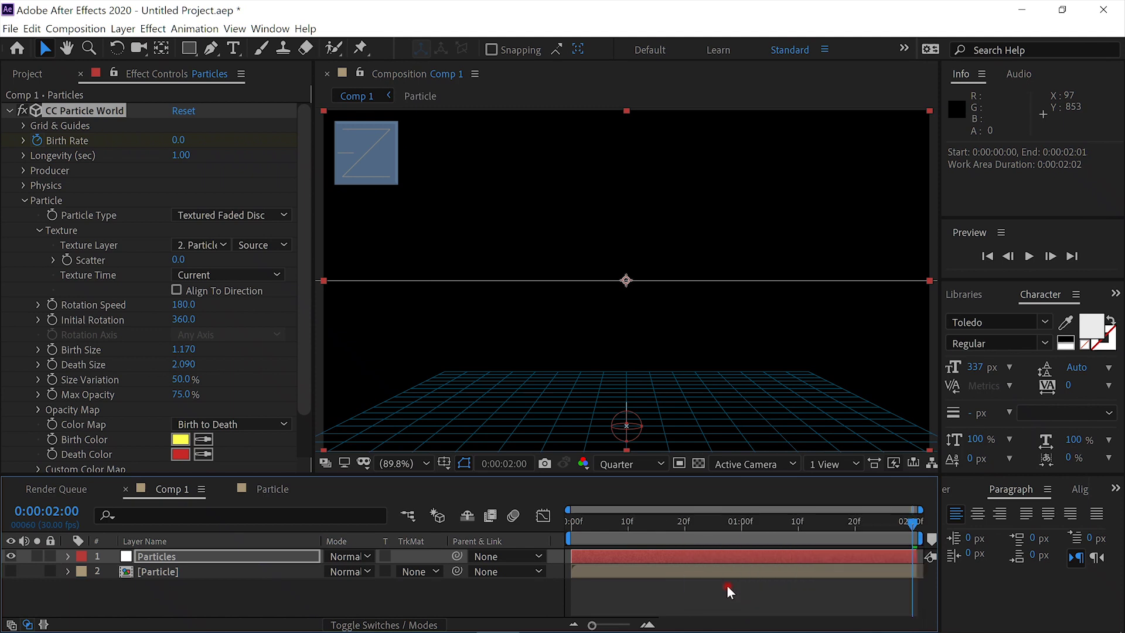
left_click(635, 522)
key("Home")
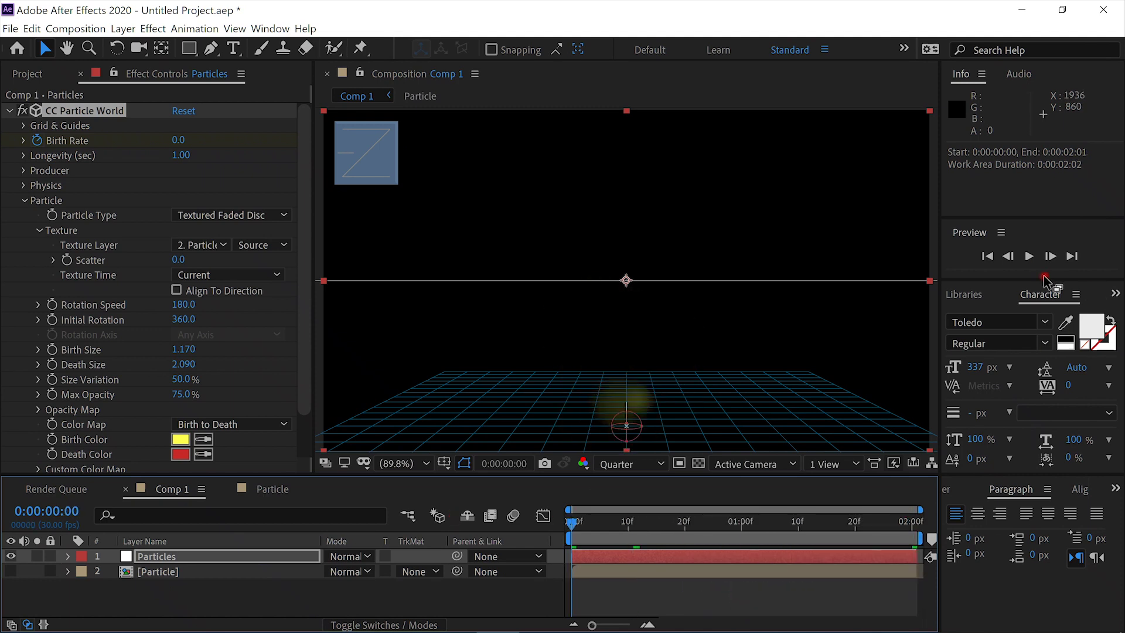
left_click(1027, 259)
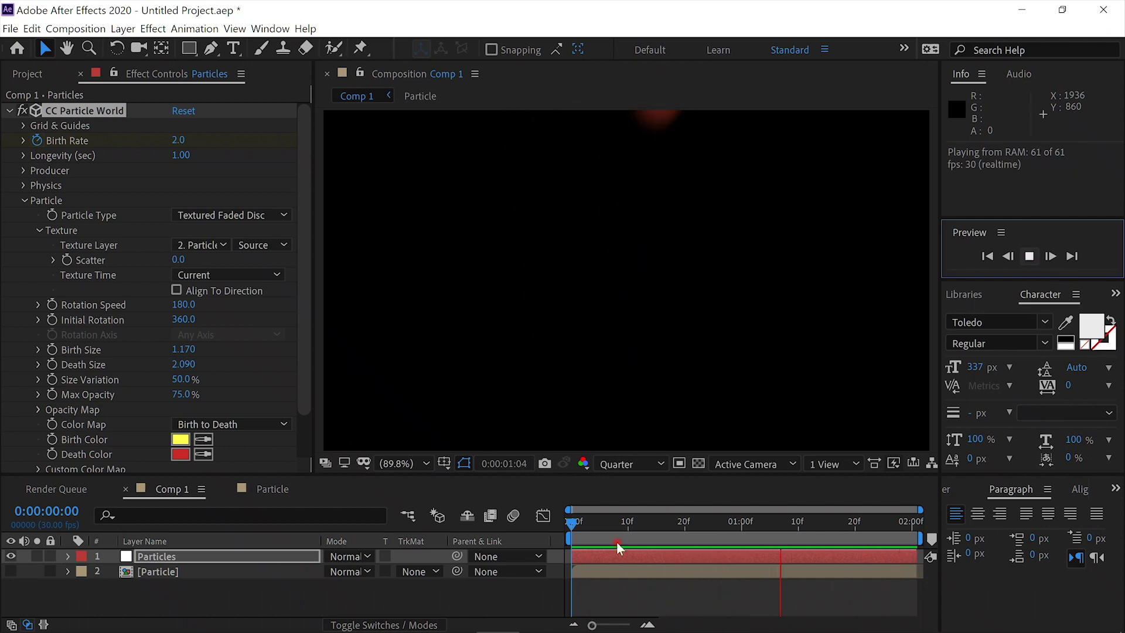
Raise Death Size in two small increments, previewing the larger fire cloud
left_click(696, 526)
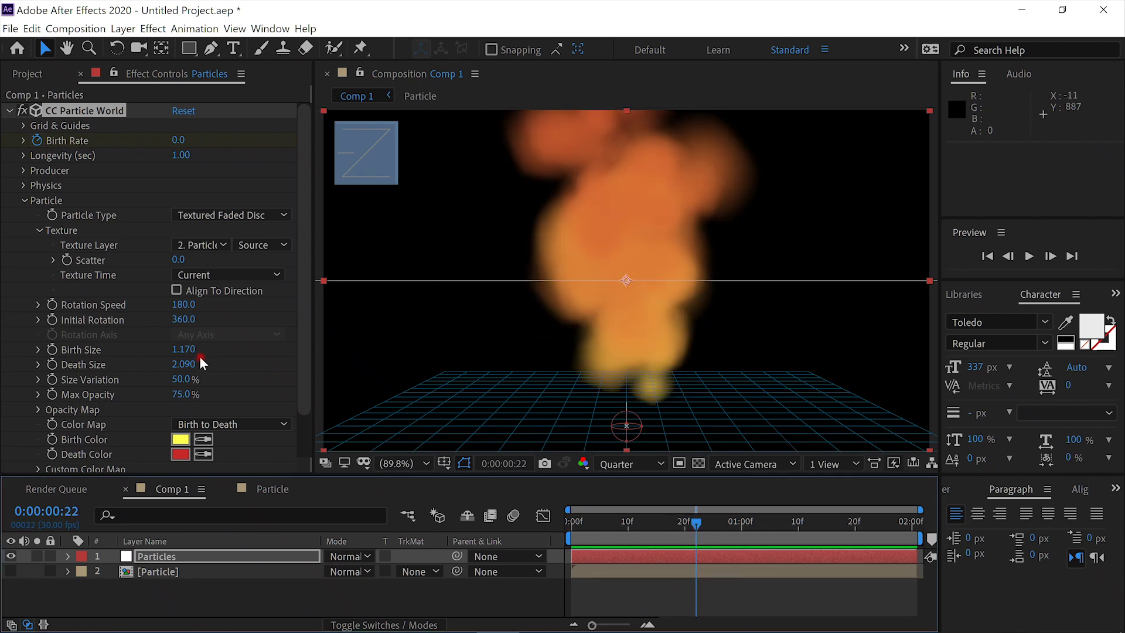
left_click_drag(189, 366, 293, 368)
left_click(1028, 257)
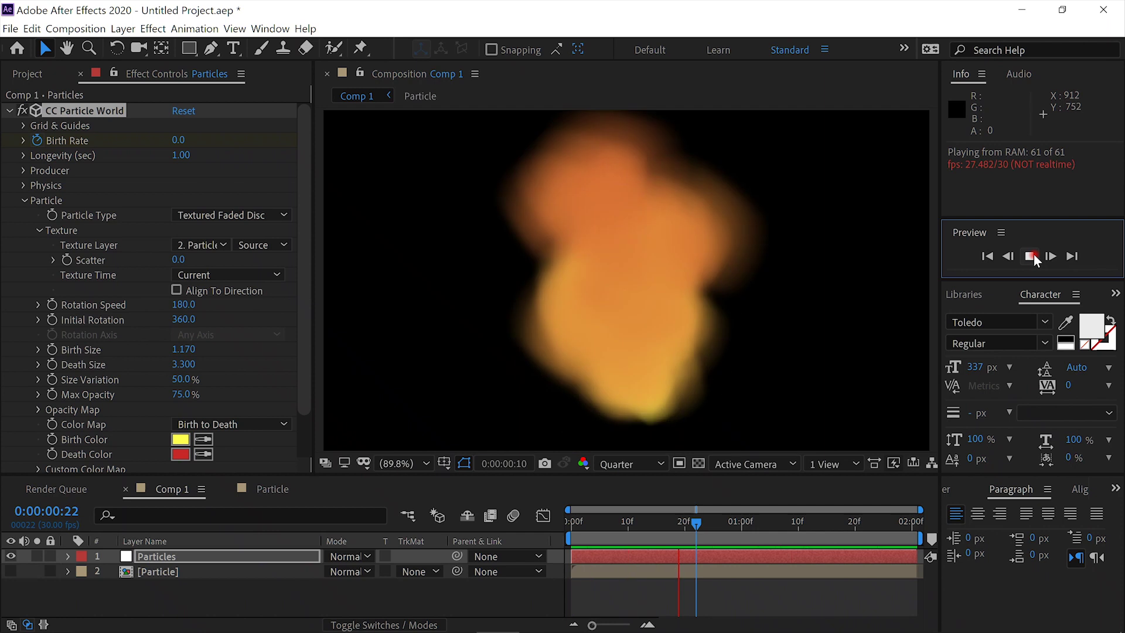
left_click(1031, 256)
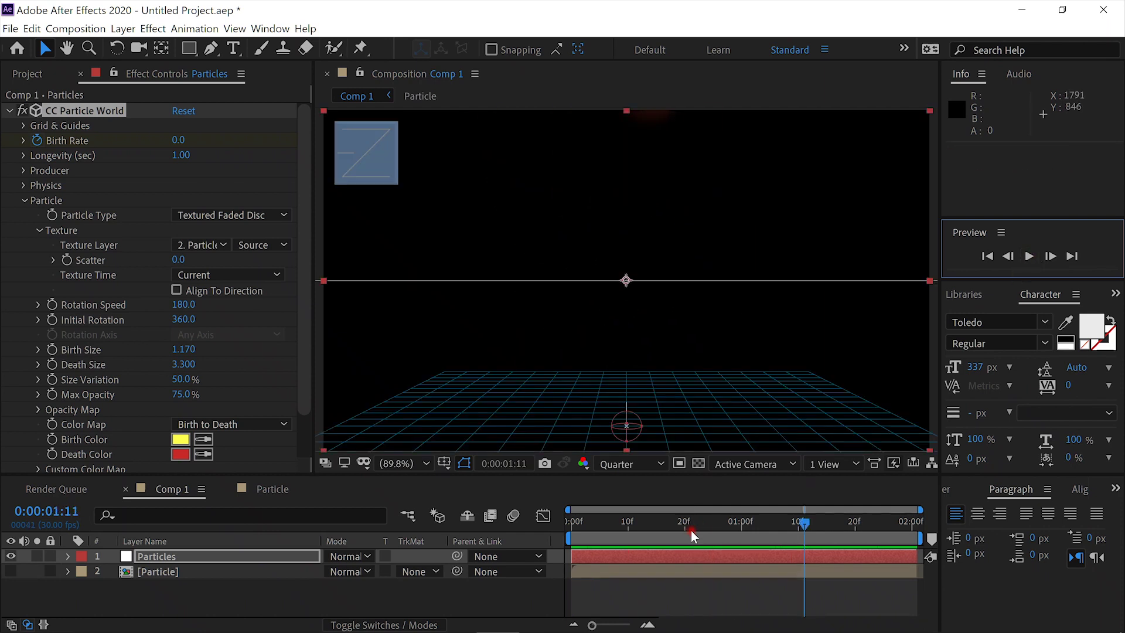
left_click_drag(710, 519, 725, 525)
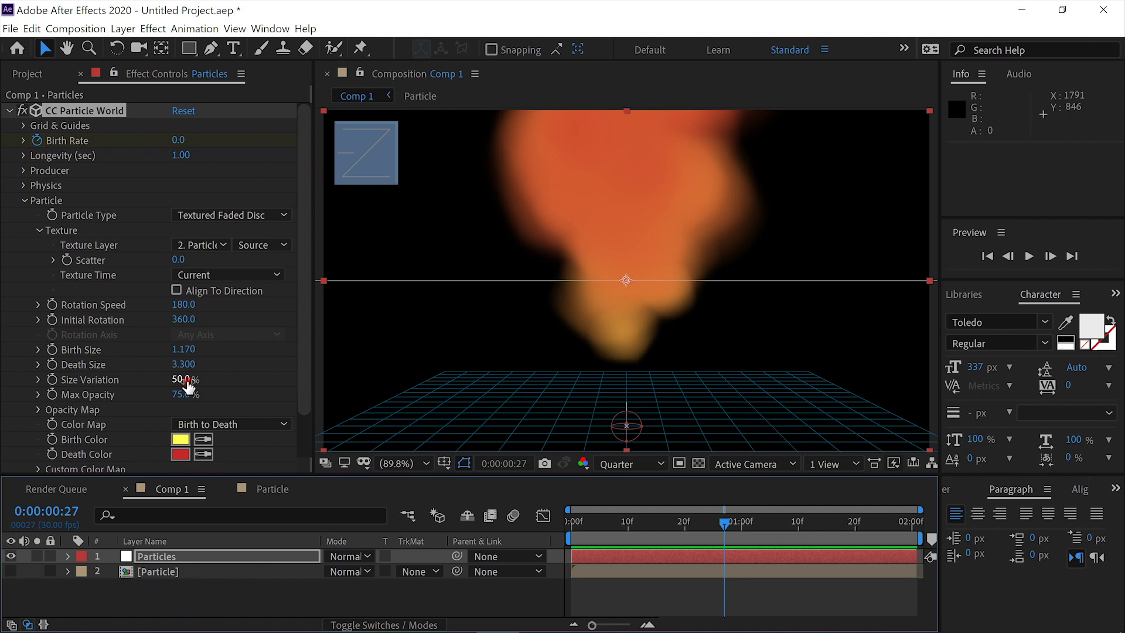
left_click_drag(186, 363, 209, 369)
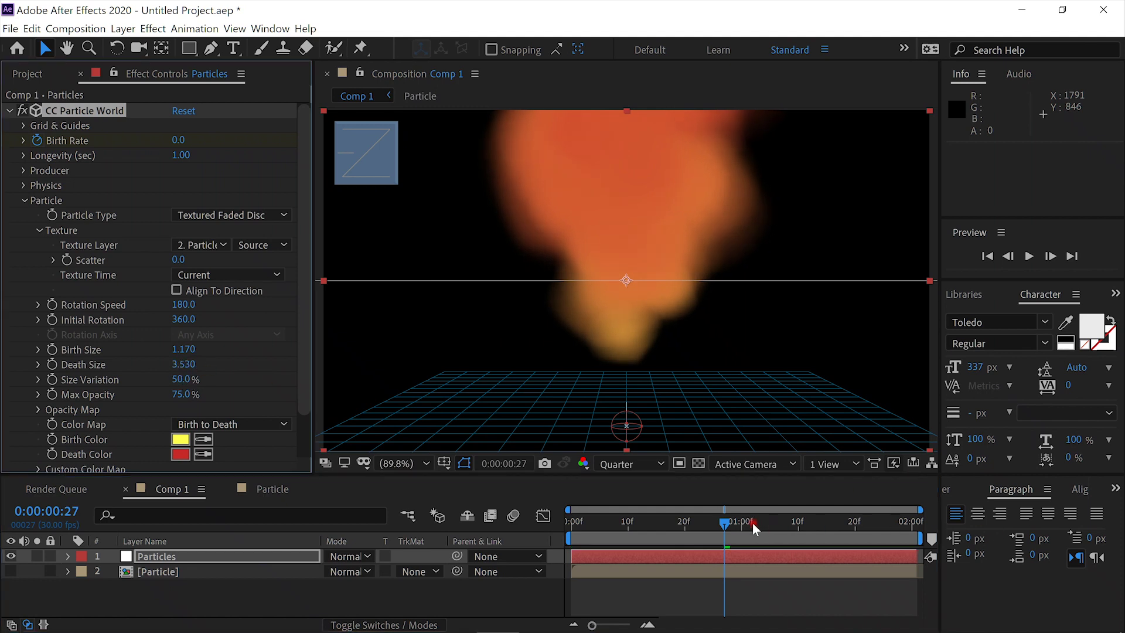
left_click_drag(729, 521, 552, 549)
left_click(1029, 256)
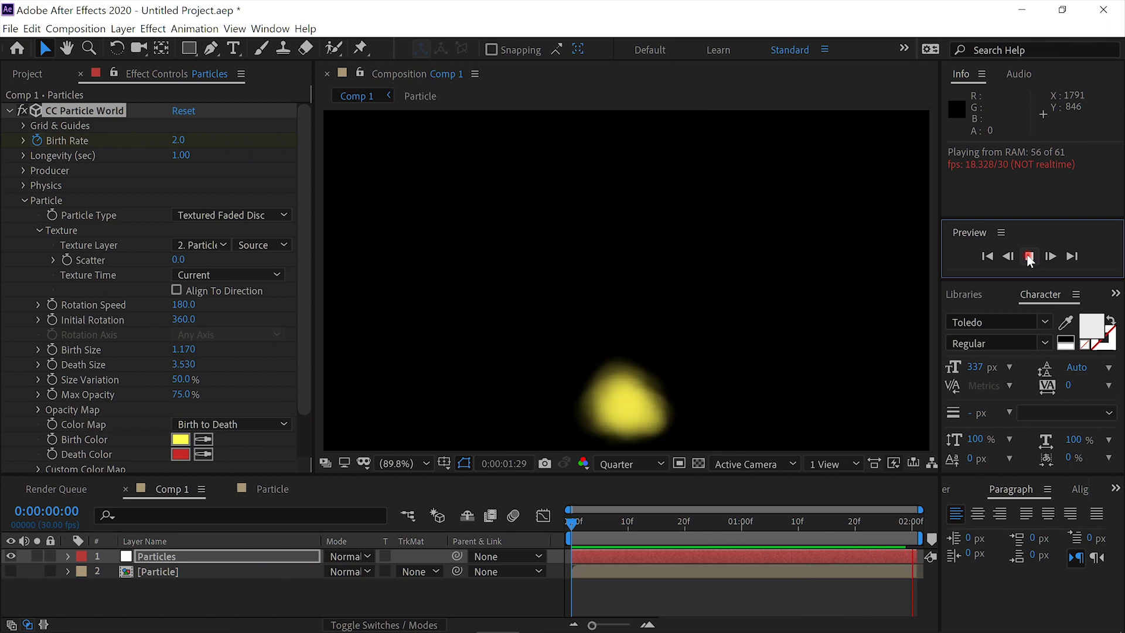
left_click(1029, 256)
Push Death Size up to 3.910 and preview the swollen cloud
left_click(758, 520)
left_click_drag(758, 519, 769, 520)
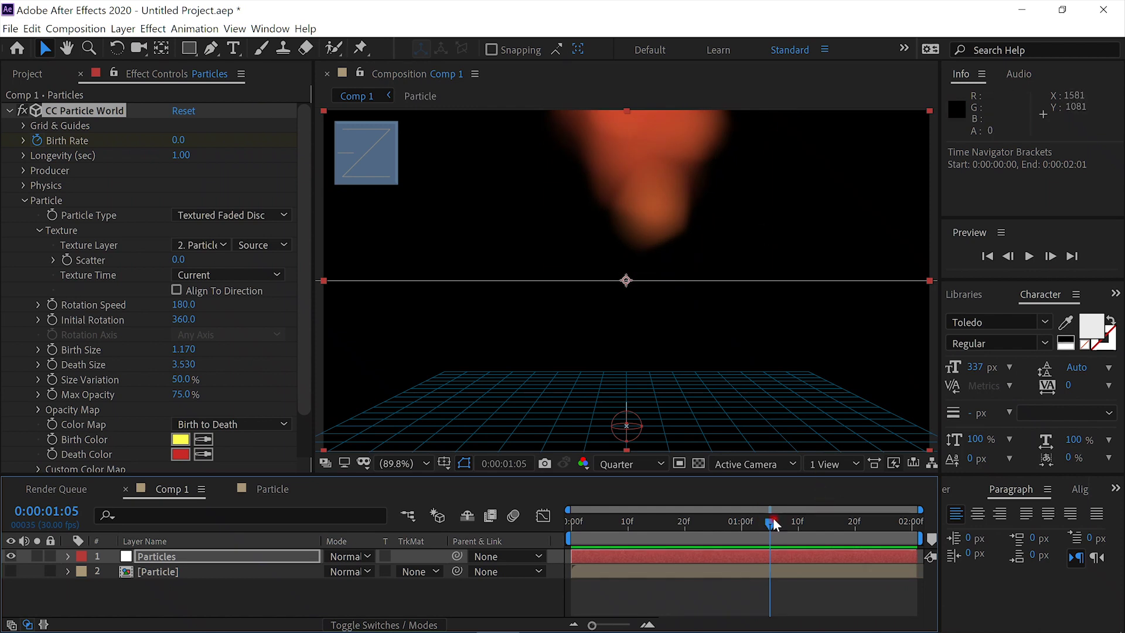
mouse_move(771, 523)
left_mouse_down()
mouse_move(796, 523)
mouse_move(784, 523)
left_mouse_up()
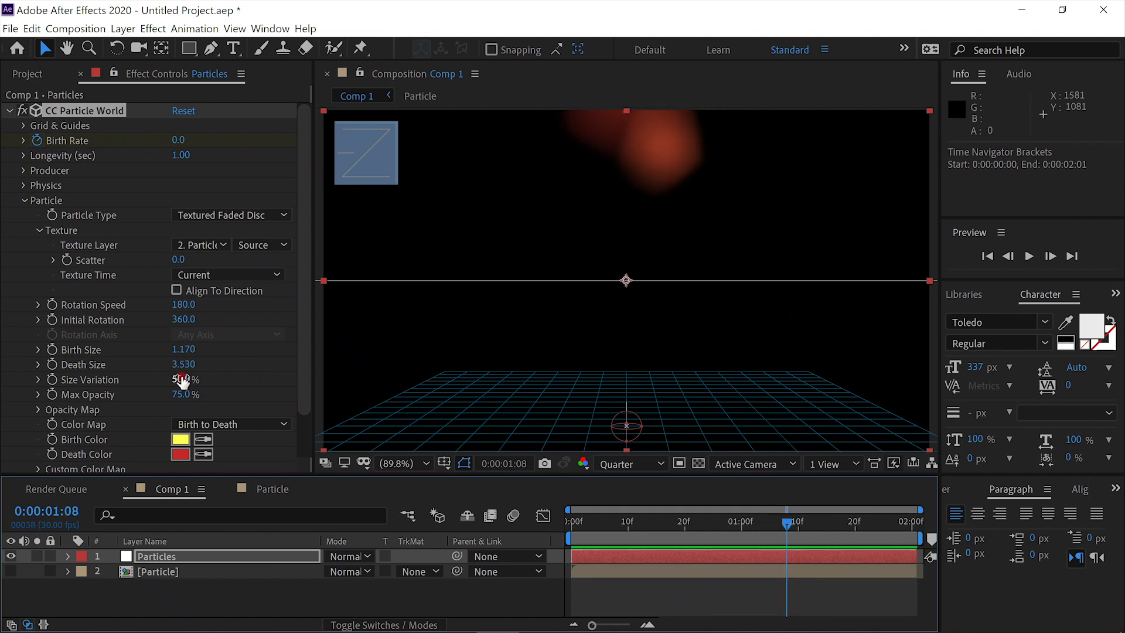
left_click_drag(184, 372, 201, 375)
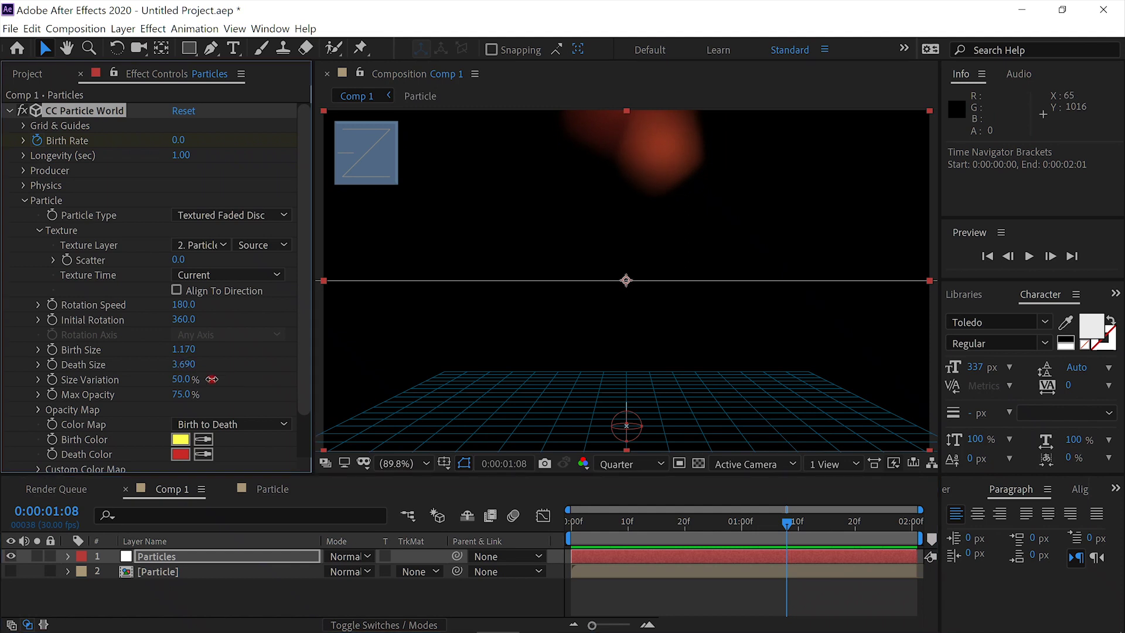
left_click(1032, 258)
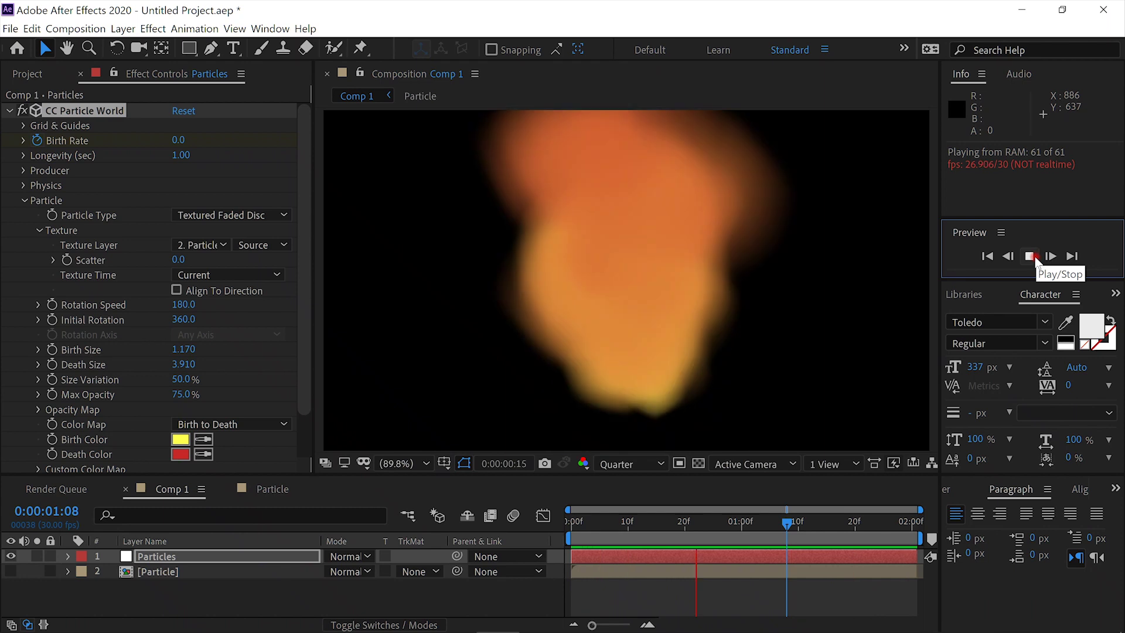
left_click(1031, 256)
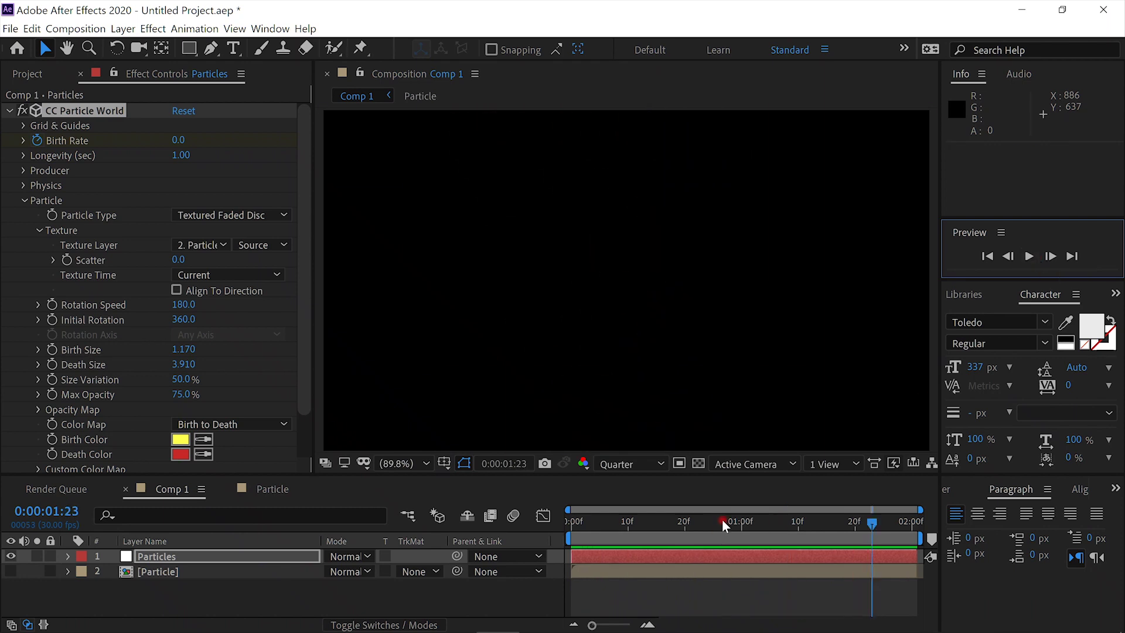
left_click_drag(696, 525, 671, 523)
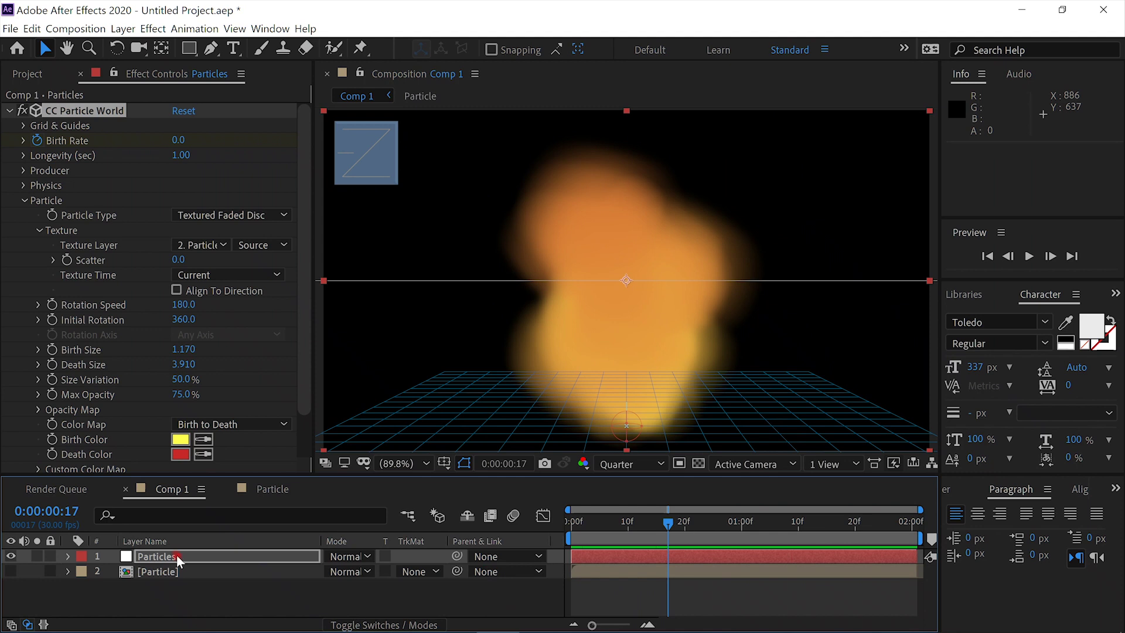
Pre-compose the Particles and Particle layers into 'Shape' and preview it
left_click(168, 554)
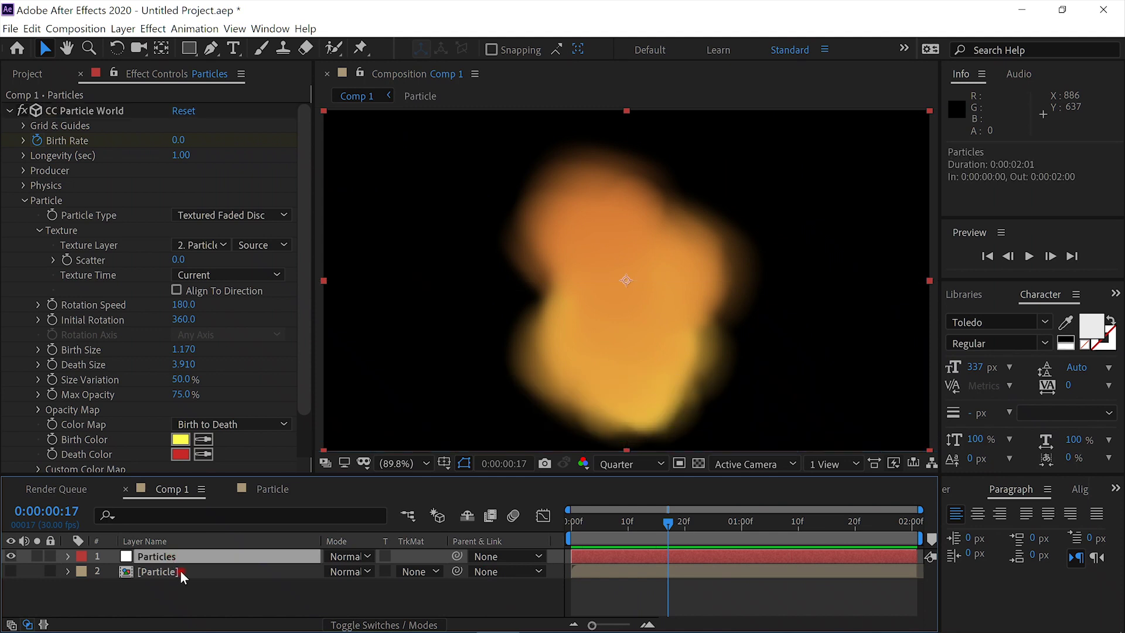
left_click(170, 571, "shift")
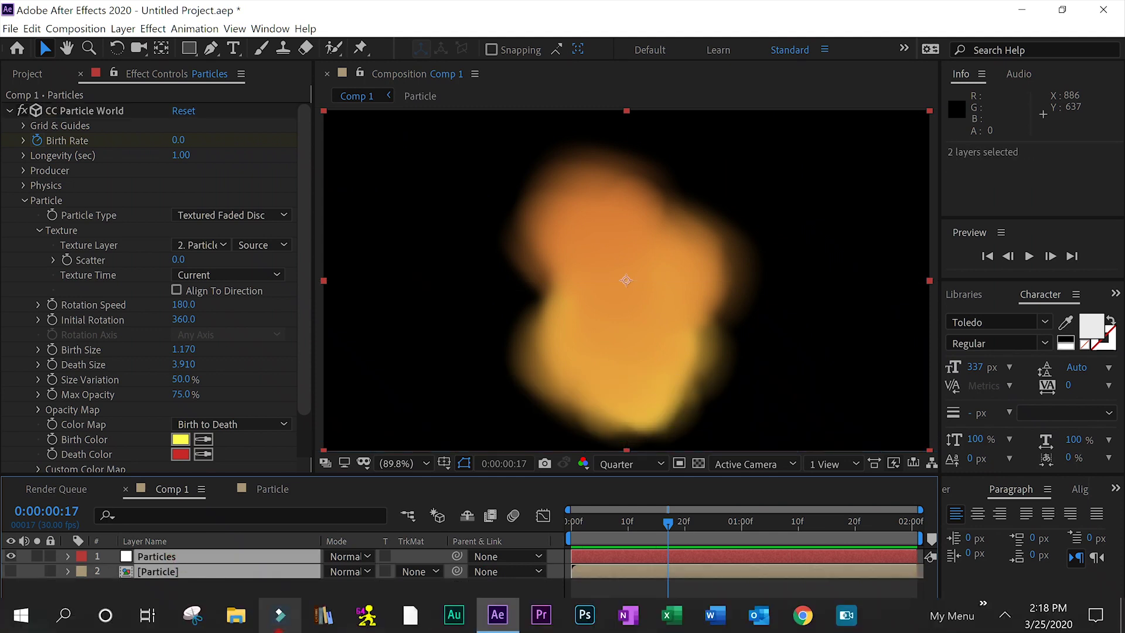
key("ctrl+shift+c")
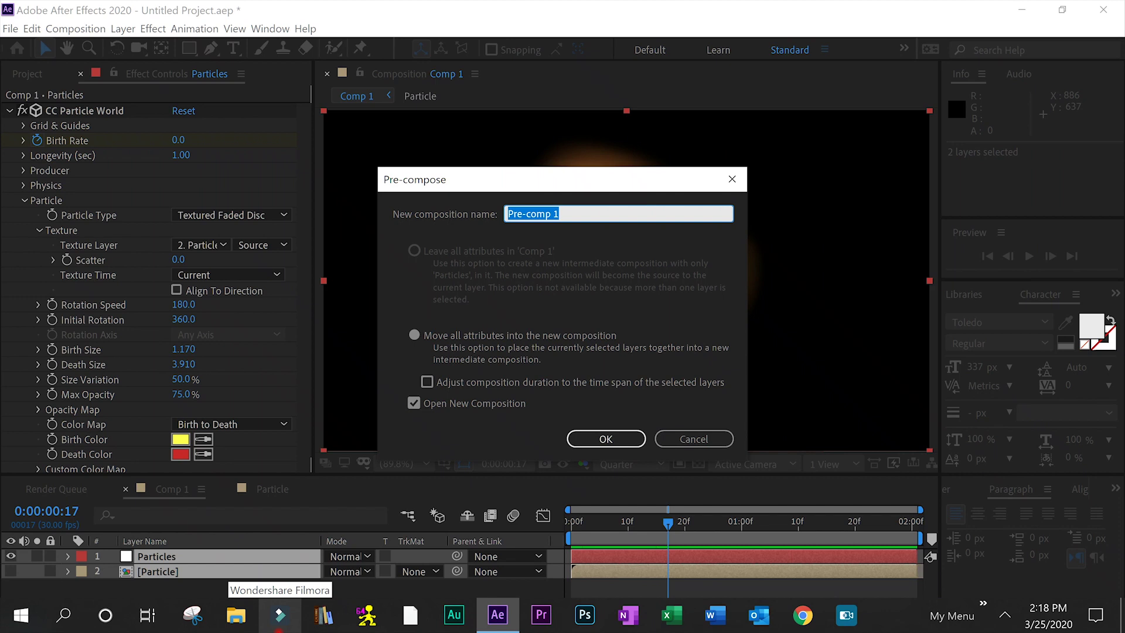
type("Shape")
key("Return")
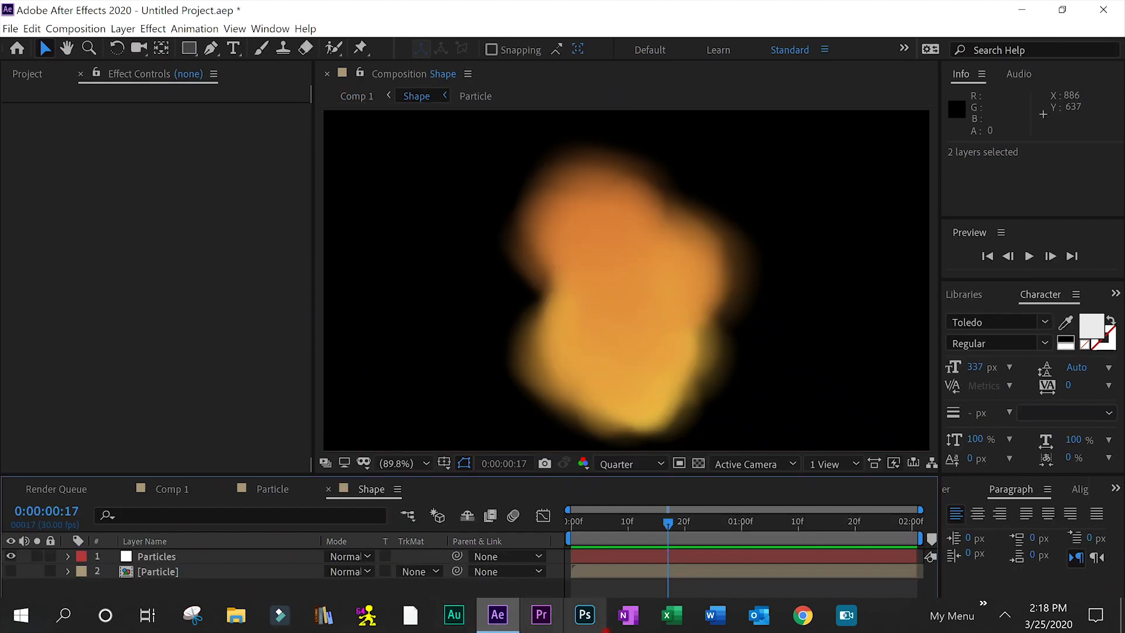
left_click(1030, 258)
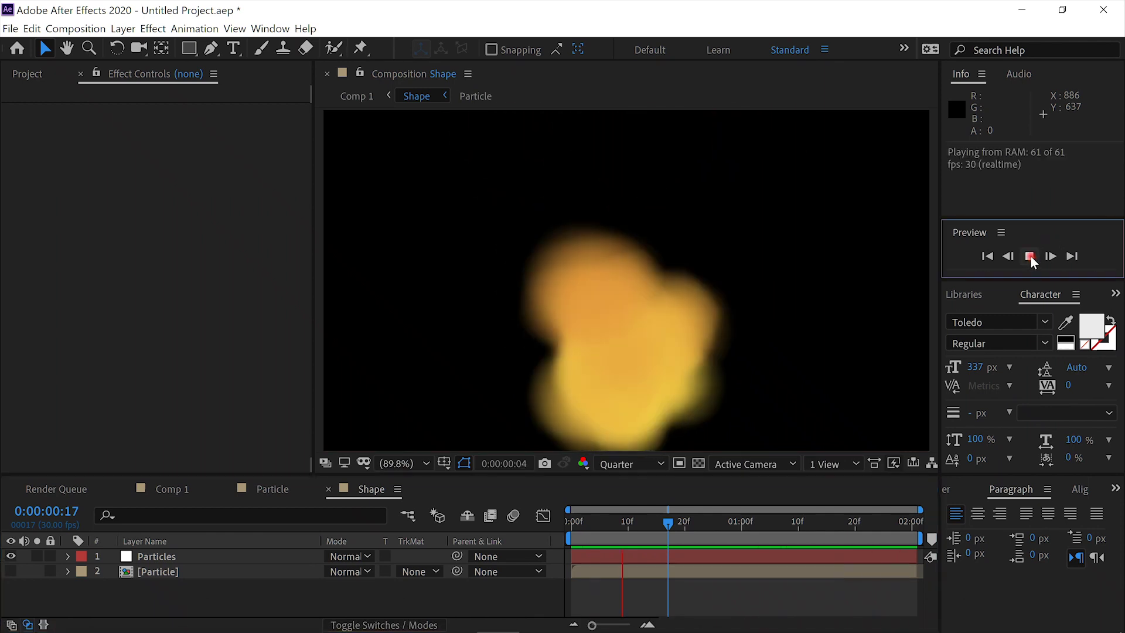
left_click(1030, 256)
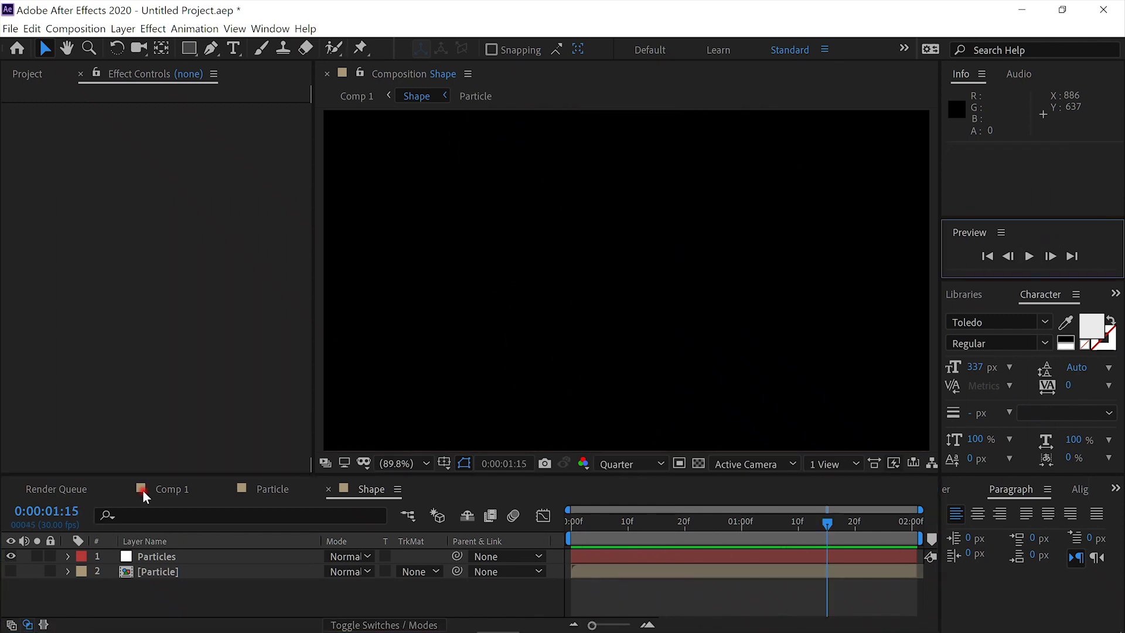
Back in Comp 1, create a new solid named Noise above the Shape layer
left_click(175, 489)
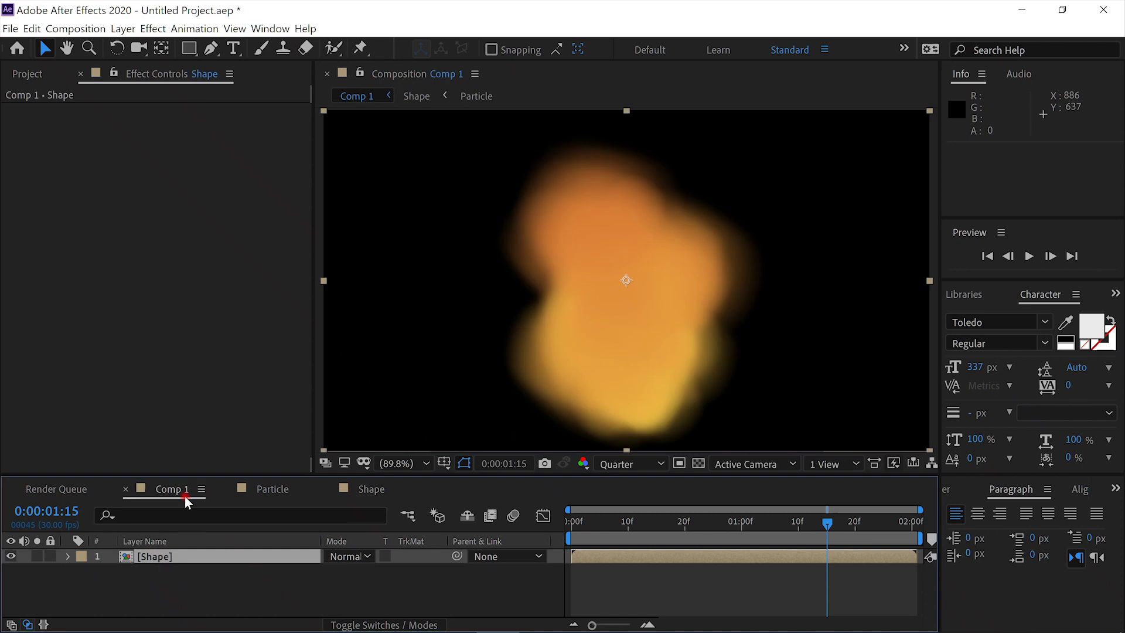
left_click(170, 559)
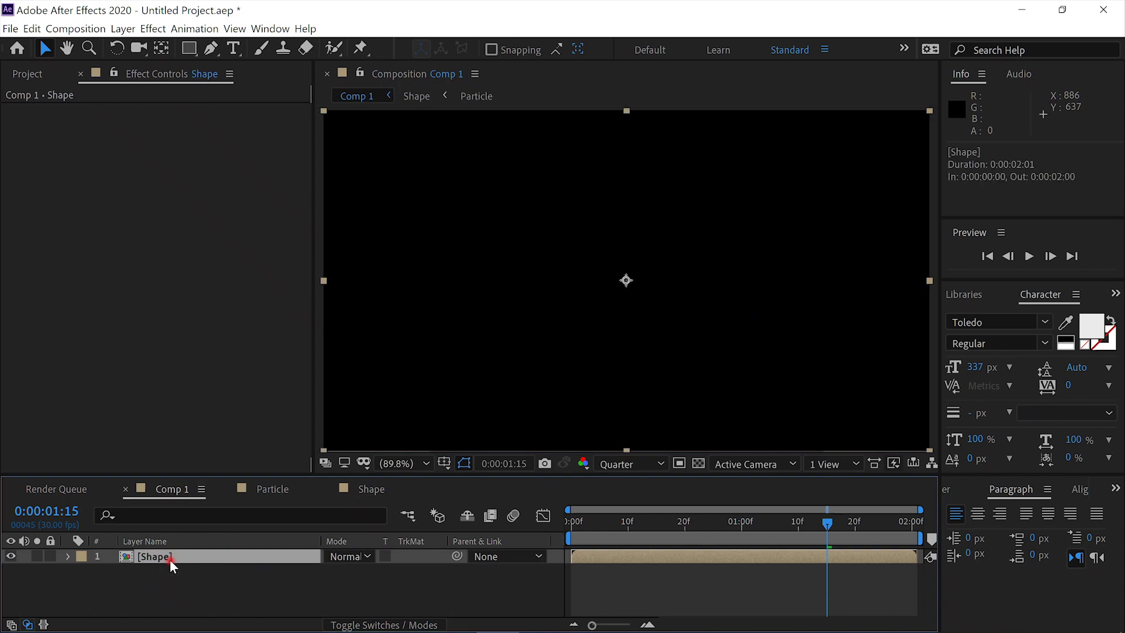
key("ctrl+y")
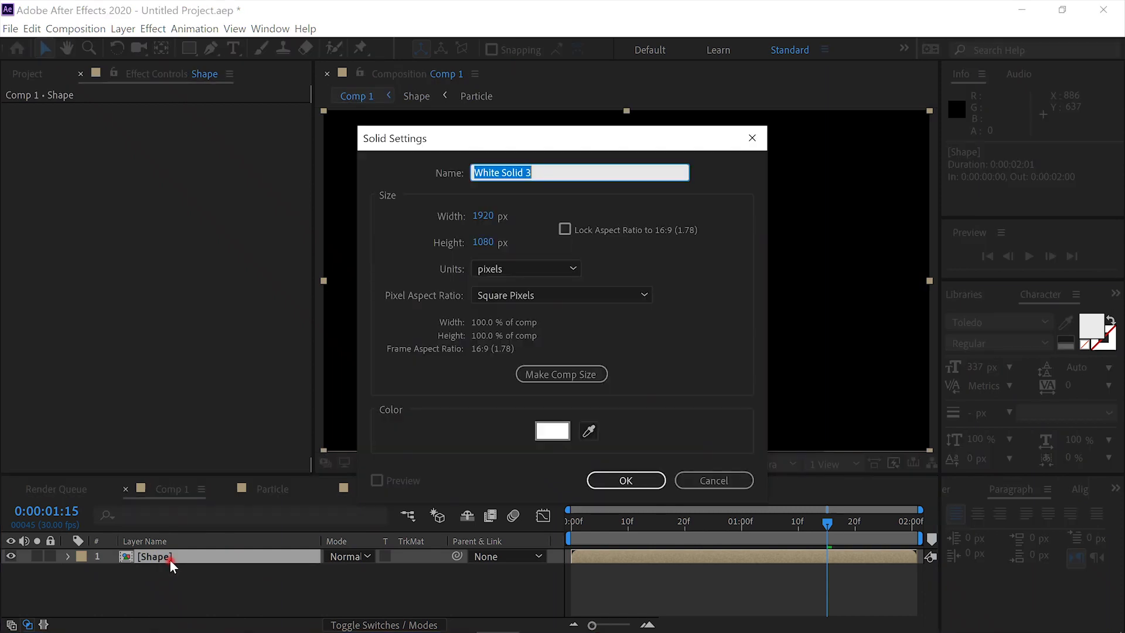
type("Noise")
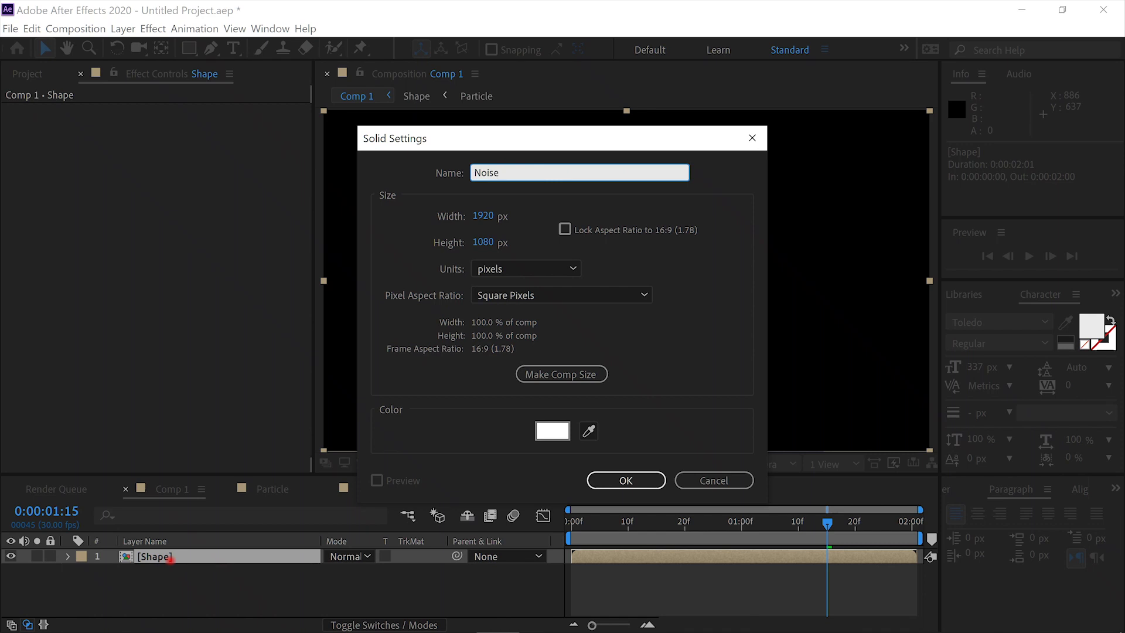
key("Return")
Apply Fractal Noise to the Noise solid, choose Dynamic Twist and raise the contrast
key("ctrl+space")
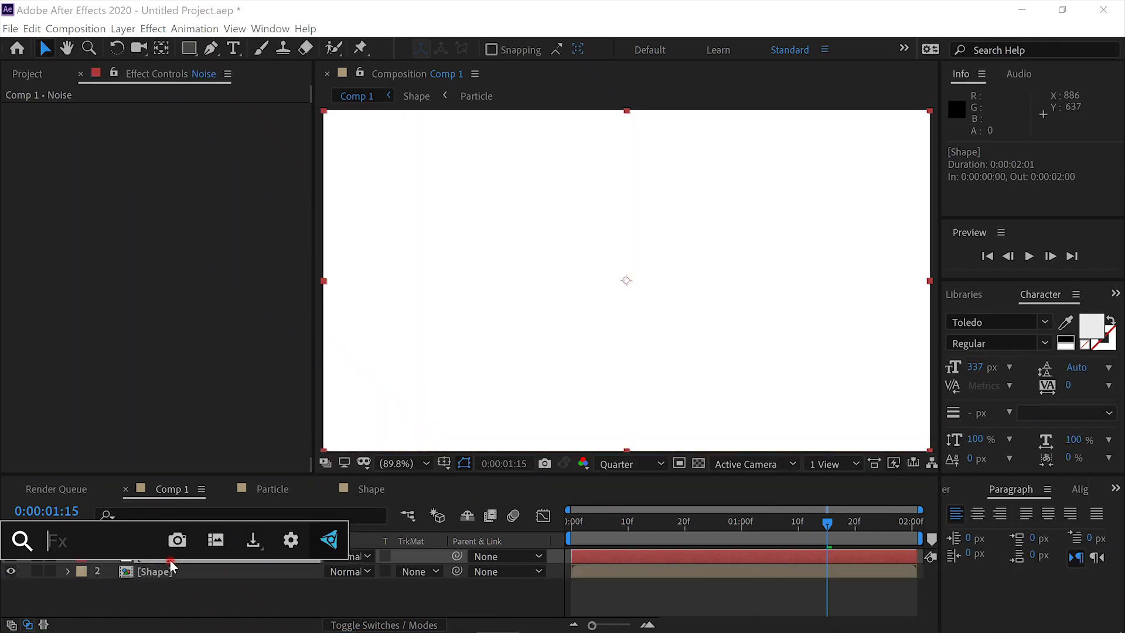
type("fr")
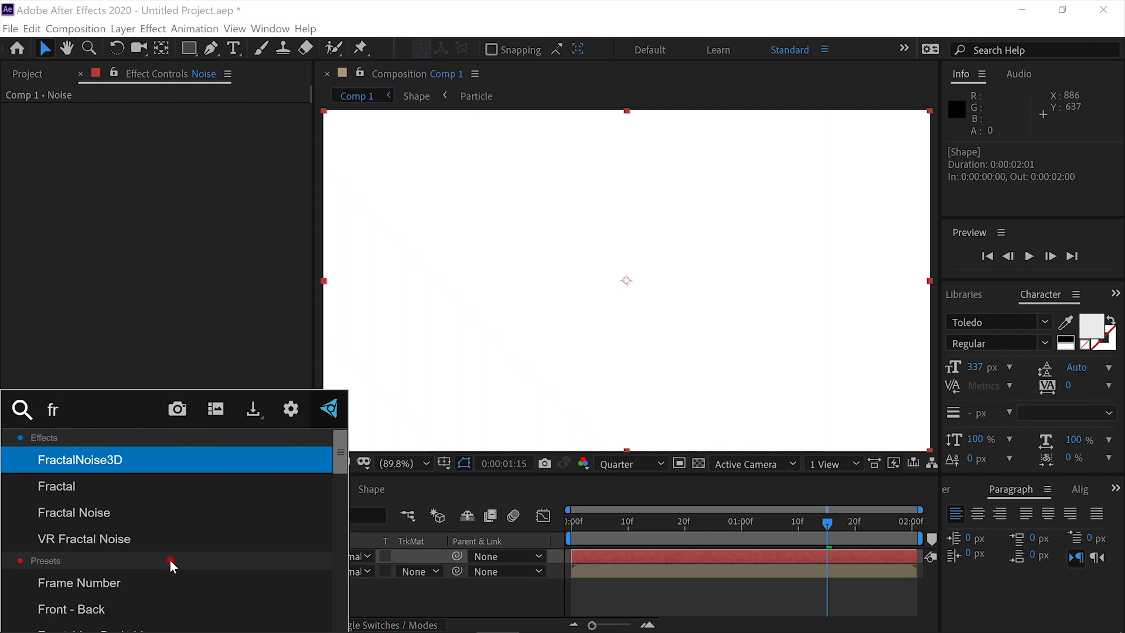
left_click(158, 513)
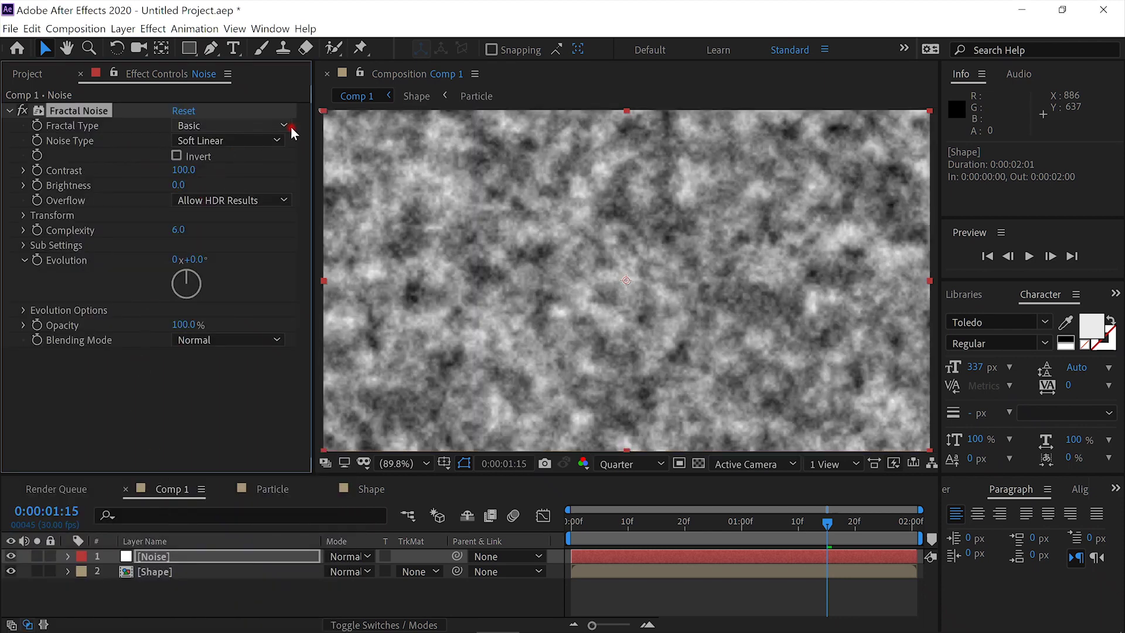
left_click(281, 125)
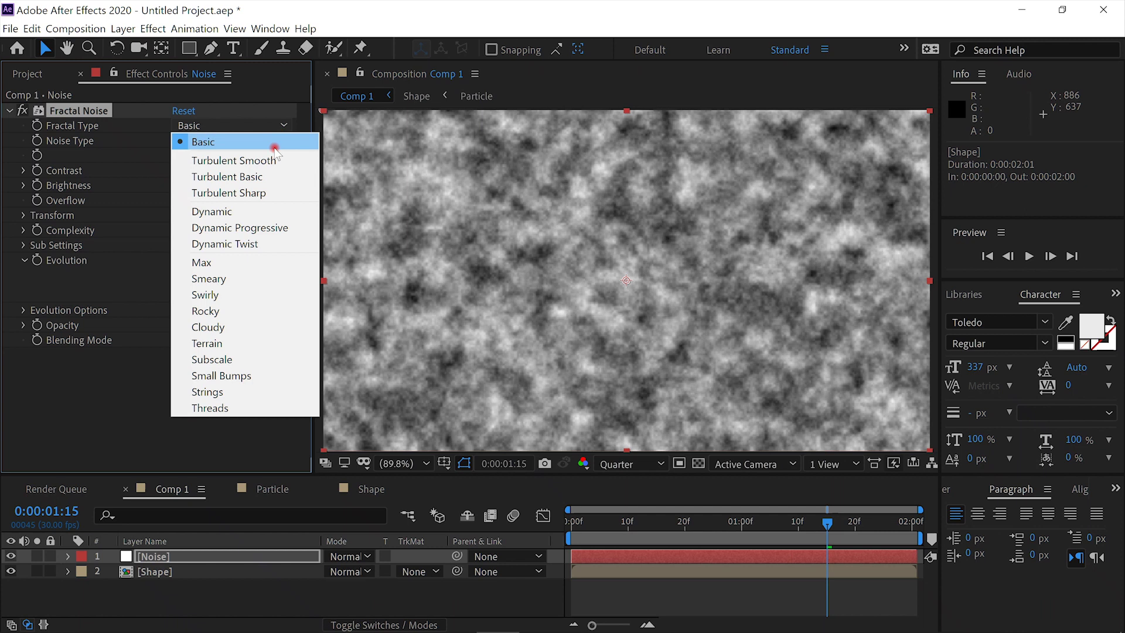
left_click(268, 245)
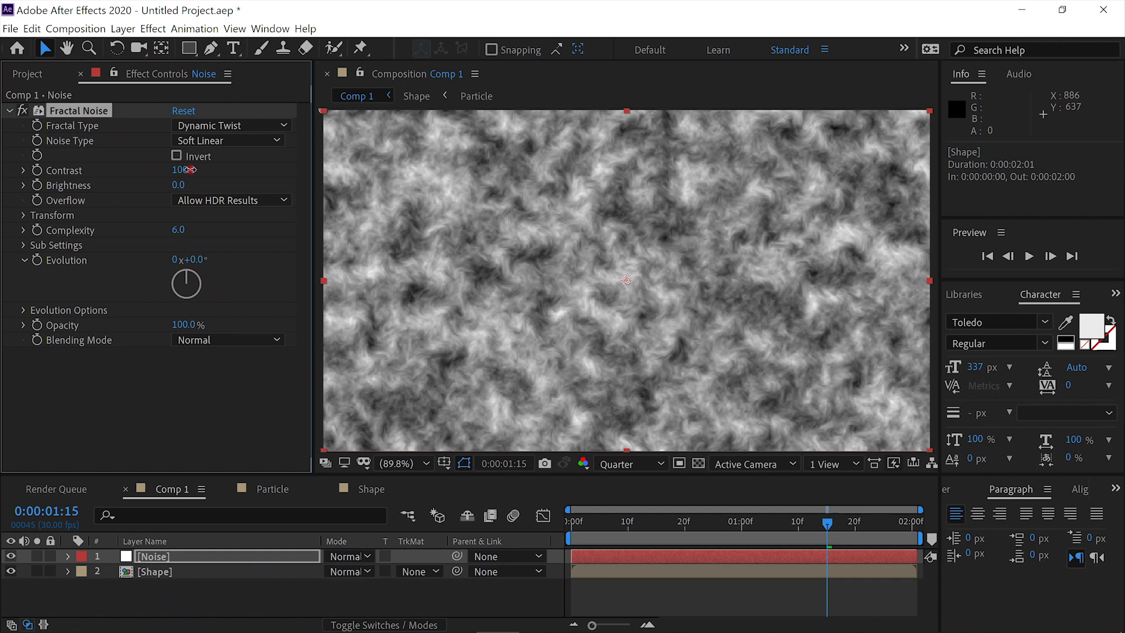
left_click_drag(193, 169, 170, 184)
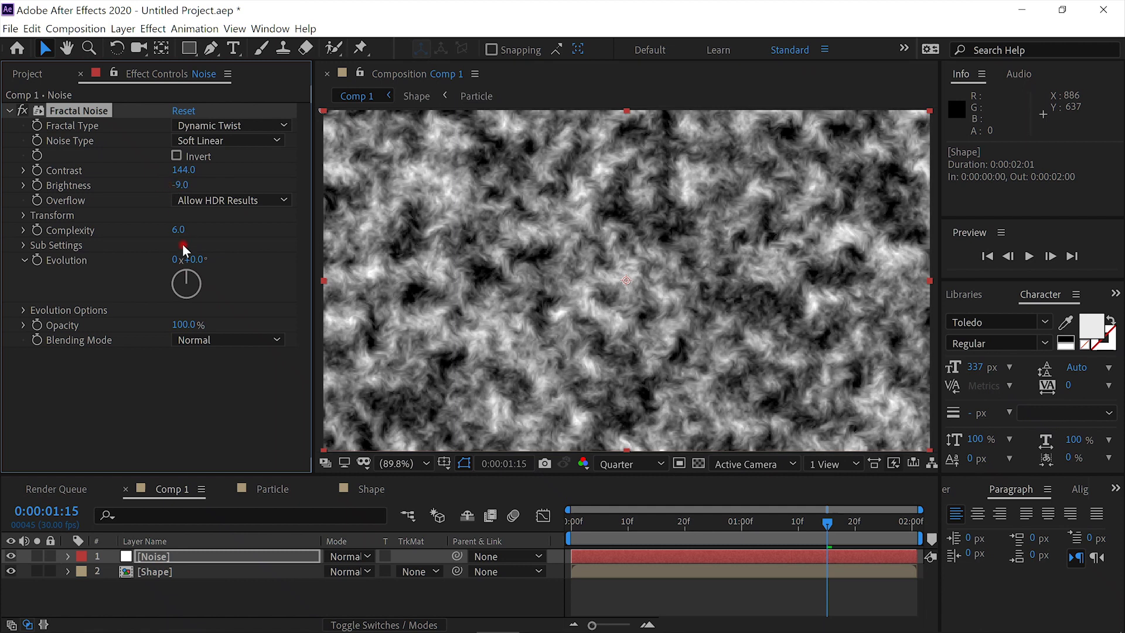
Give Offset Turbulence the expression [0,time*-750] so the noise drifts
left_click(25, 214)
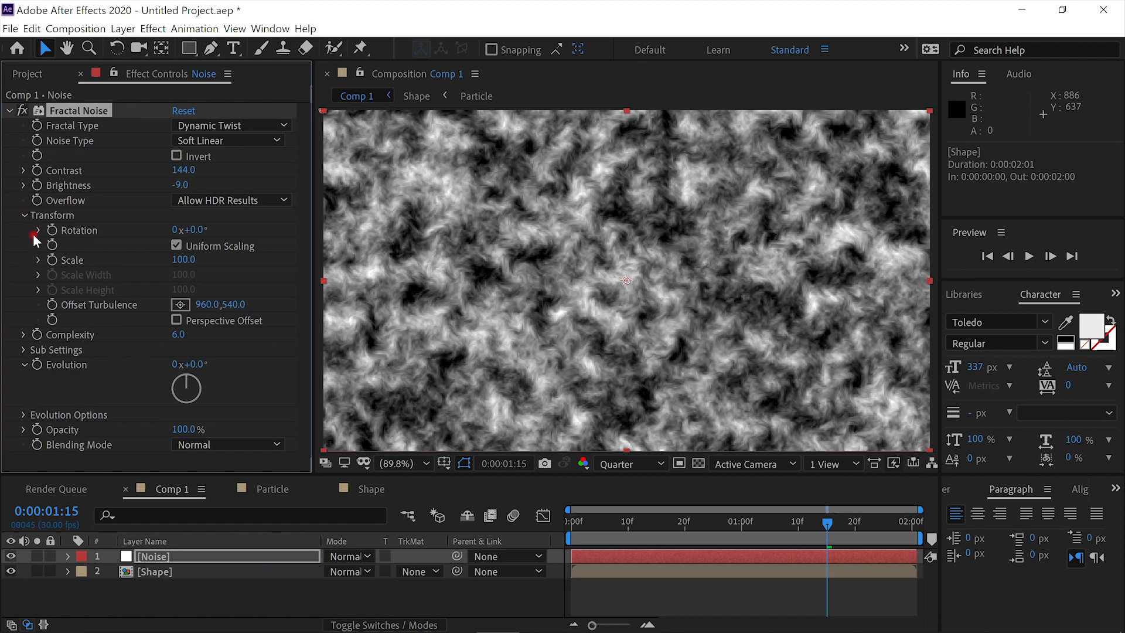
left_click(54, 301, "alt")
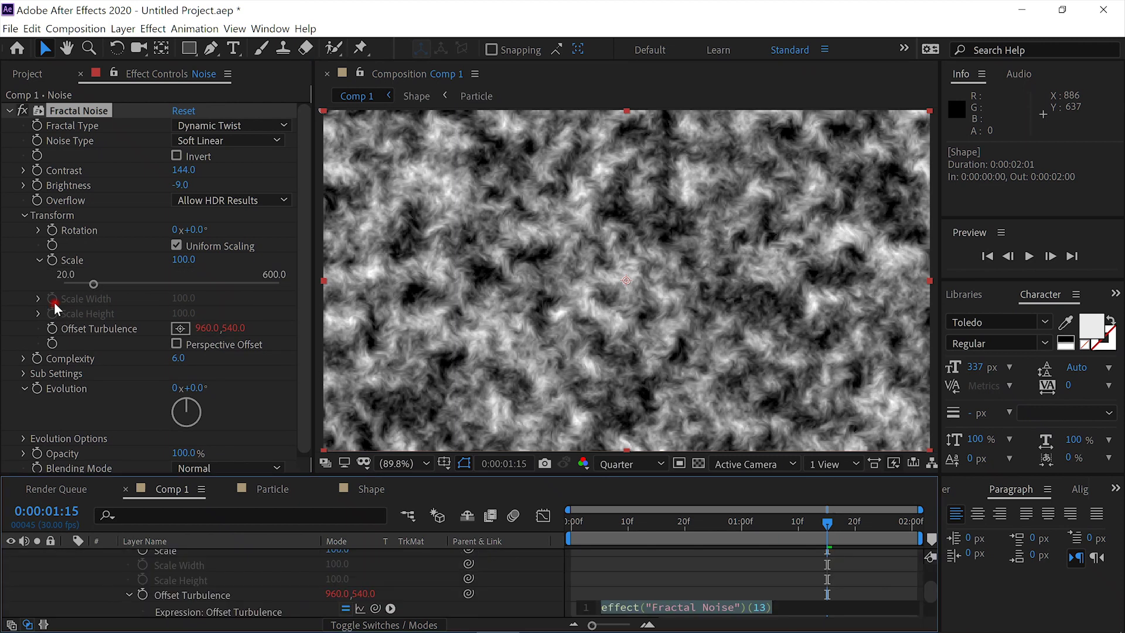
key("BackSpace")
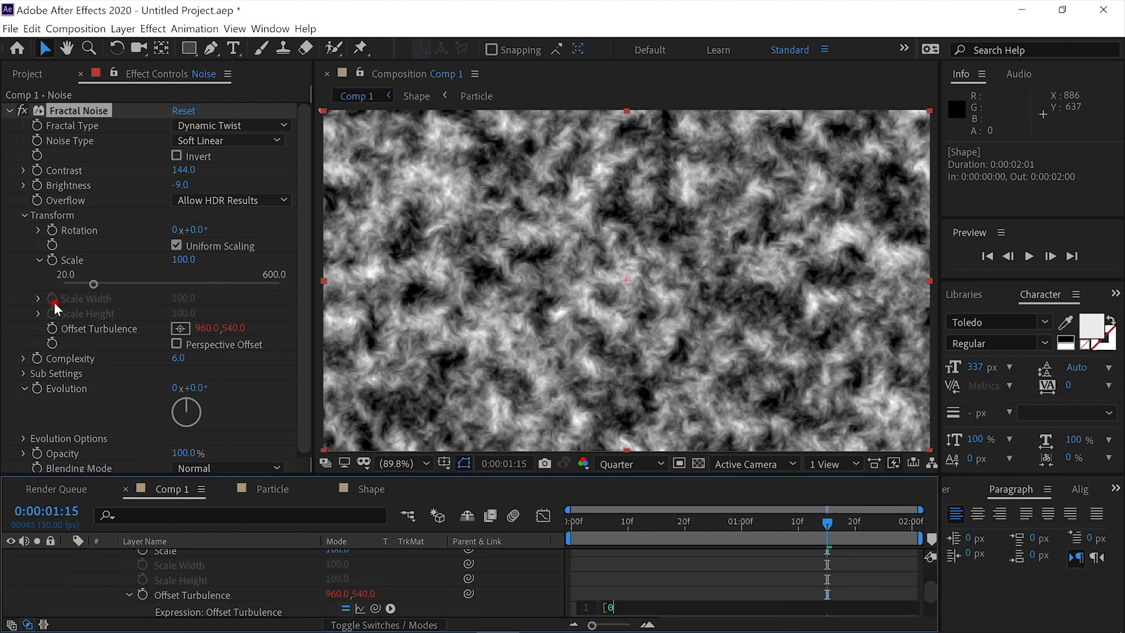
type("[0,time*-750")
left_click(42, 597)
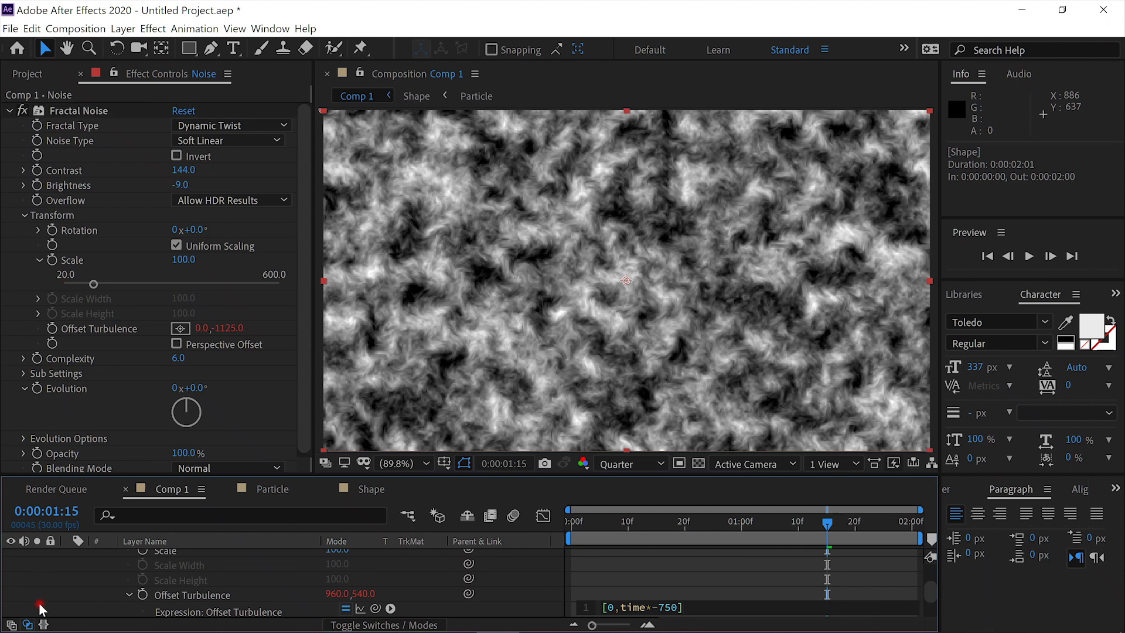
Drive Evolution with the expression time*350 and preview the animated noise
left_click(37, 388)
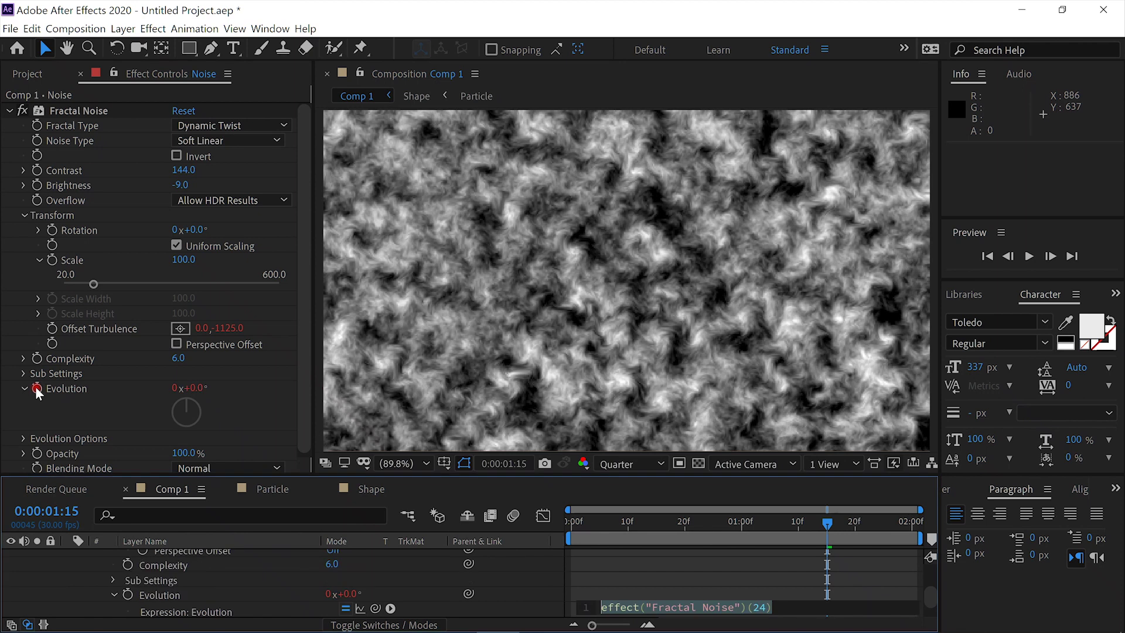
type("time*350")
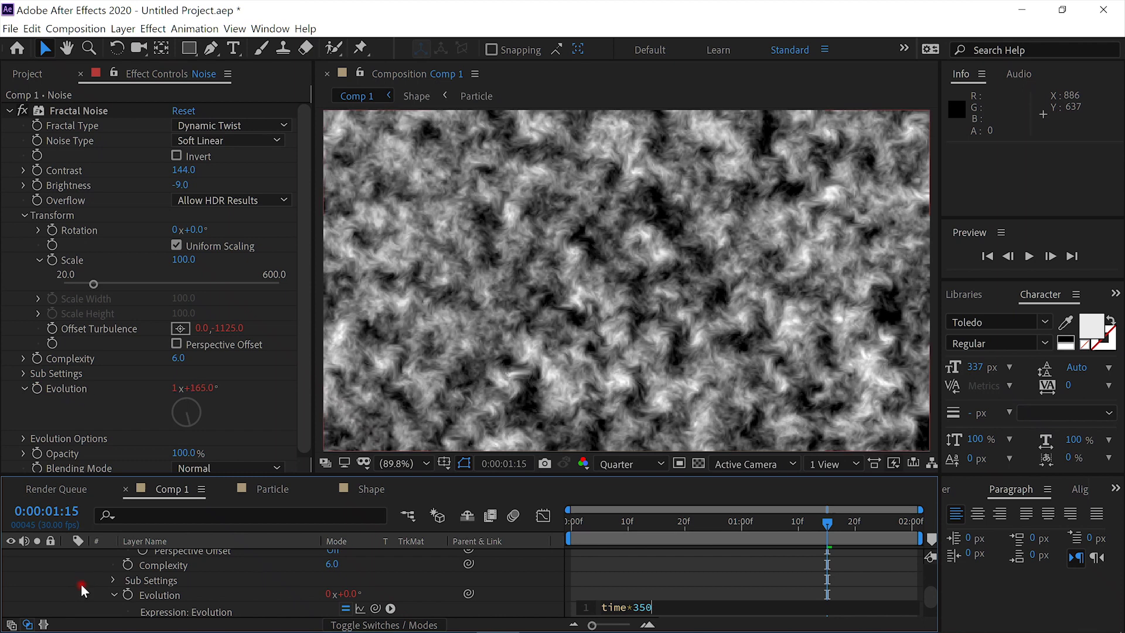
left_click(81, 584)
left_click(1029, 256)
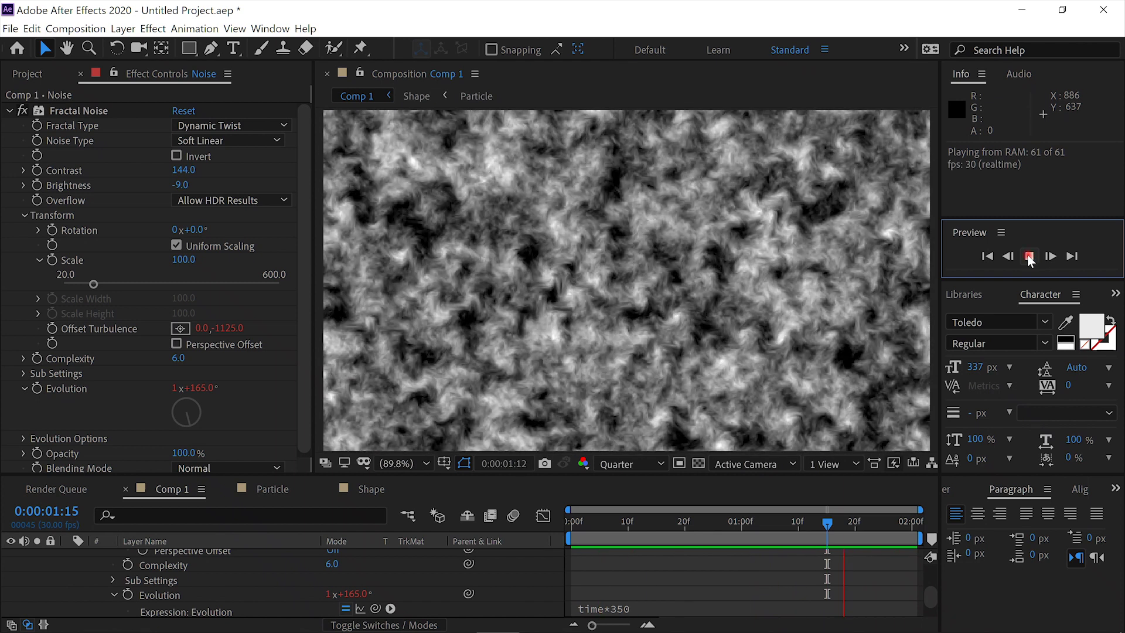
left_click(54, 558)
scroll(154, 577, "up", 10)
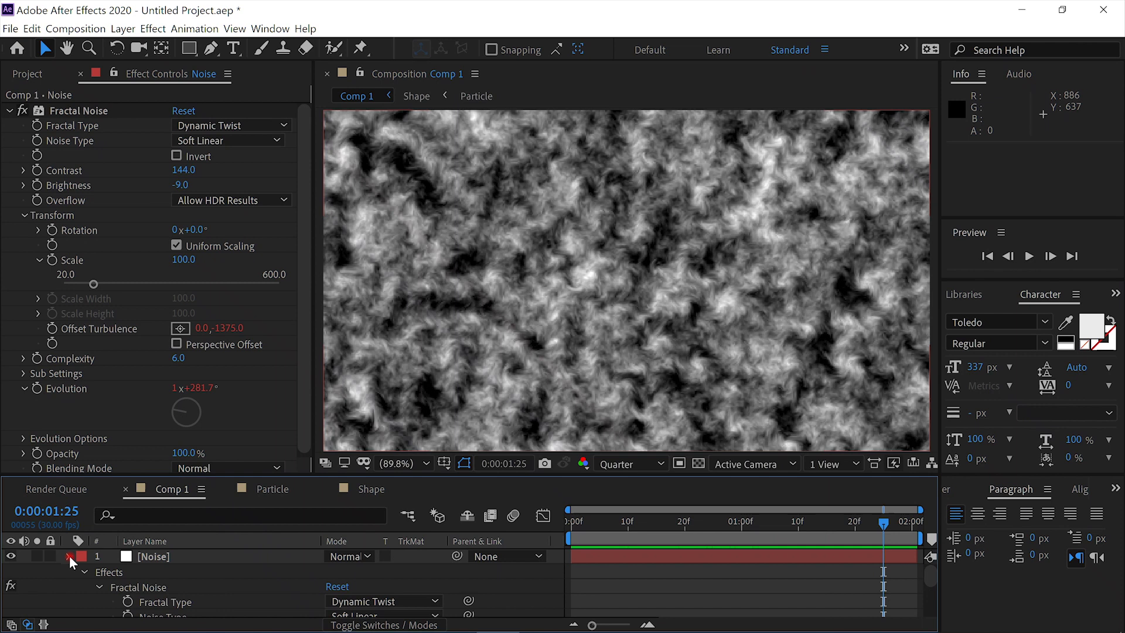
left_click(69, 556)
left_click(160, 556)
Move the Noise layer below Shape and preview the composition from the first frame
left_click_drag(159, 555, 161, 583)
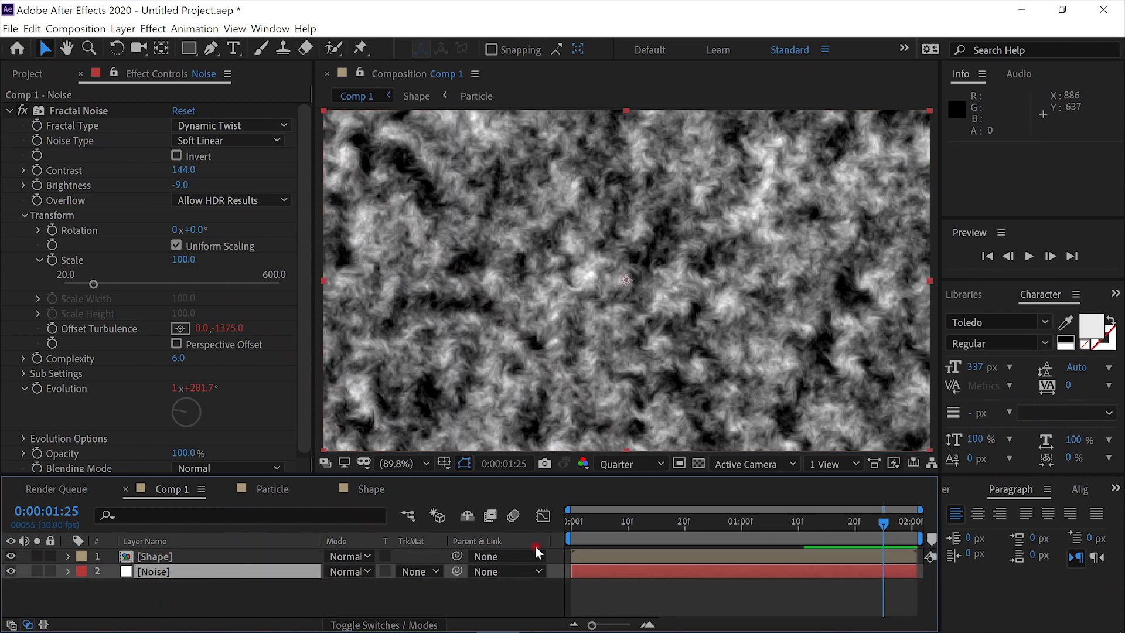
left_click_drag(737, 519, 463, 525)
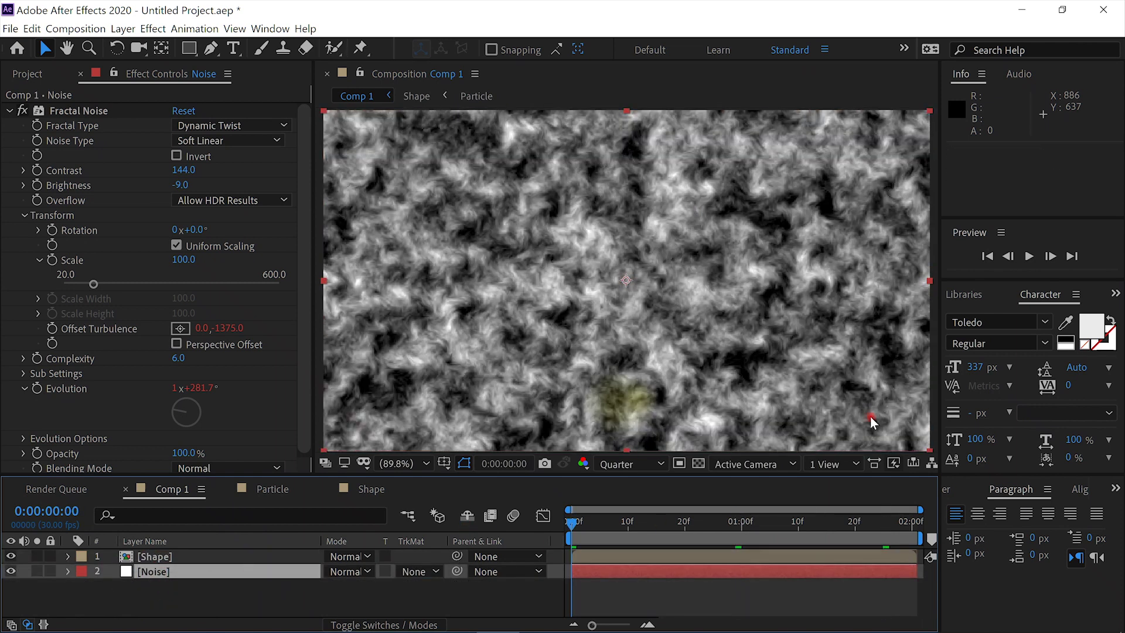
left_click(1028, 258)
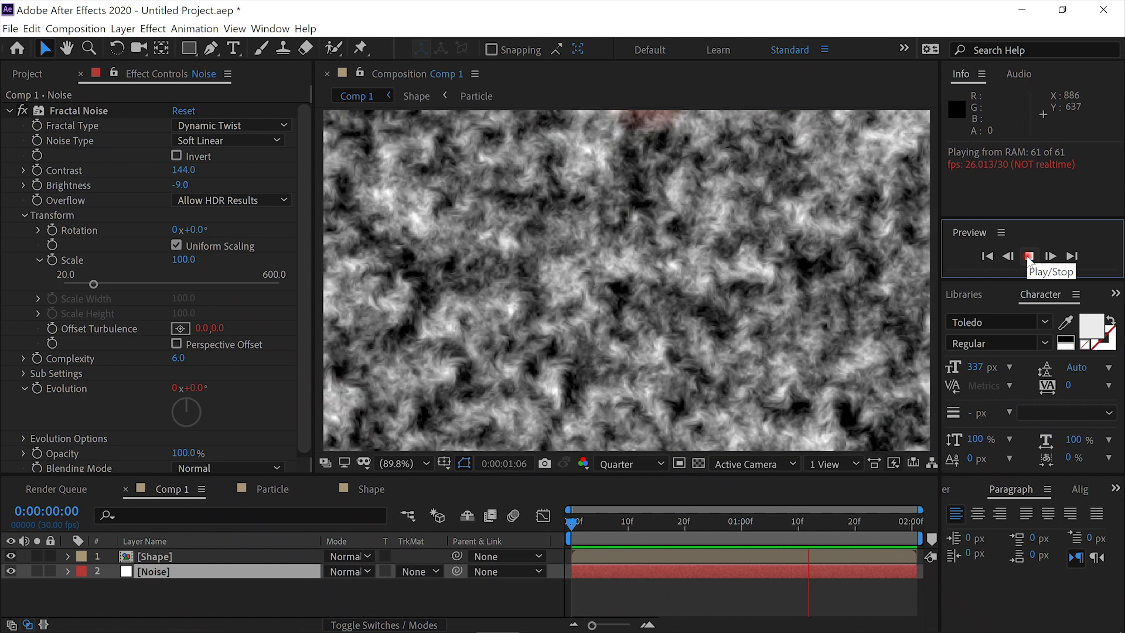
key("space")
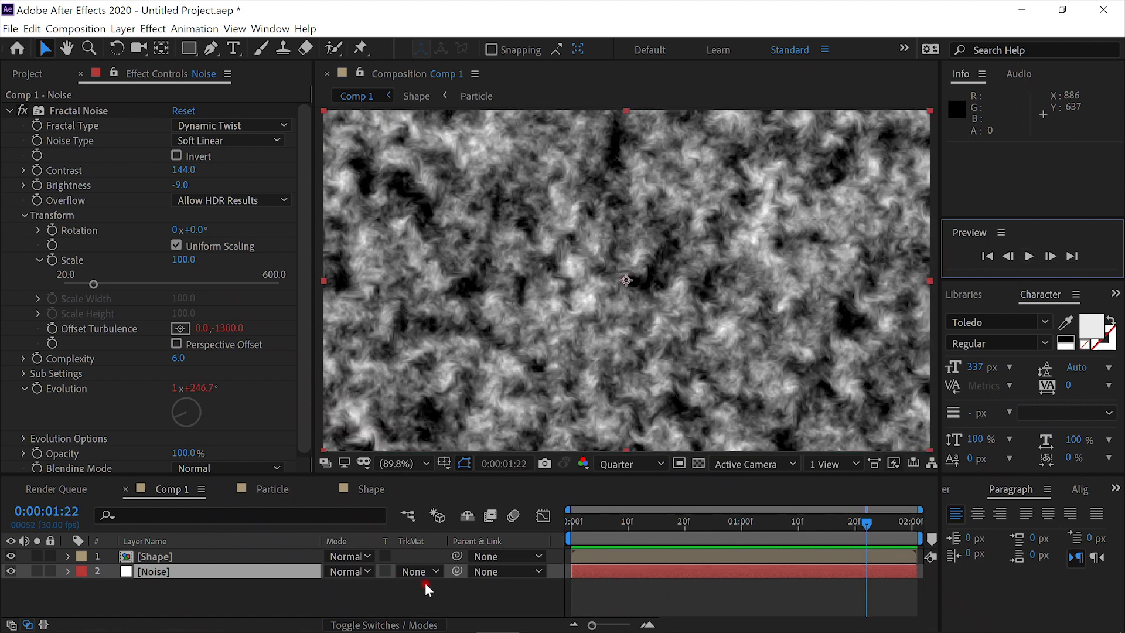
Set Noise's track matte to Shape's alpha and preview the matted noise
left_click(434, 572)
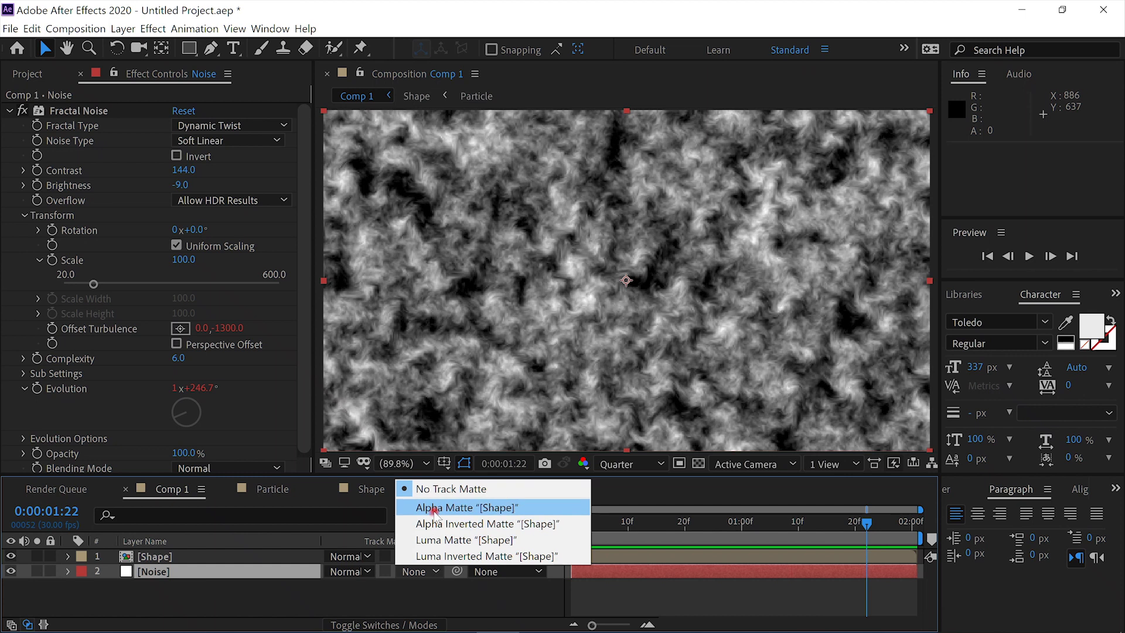
left_click(465, 508)
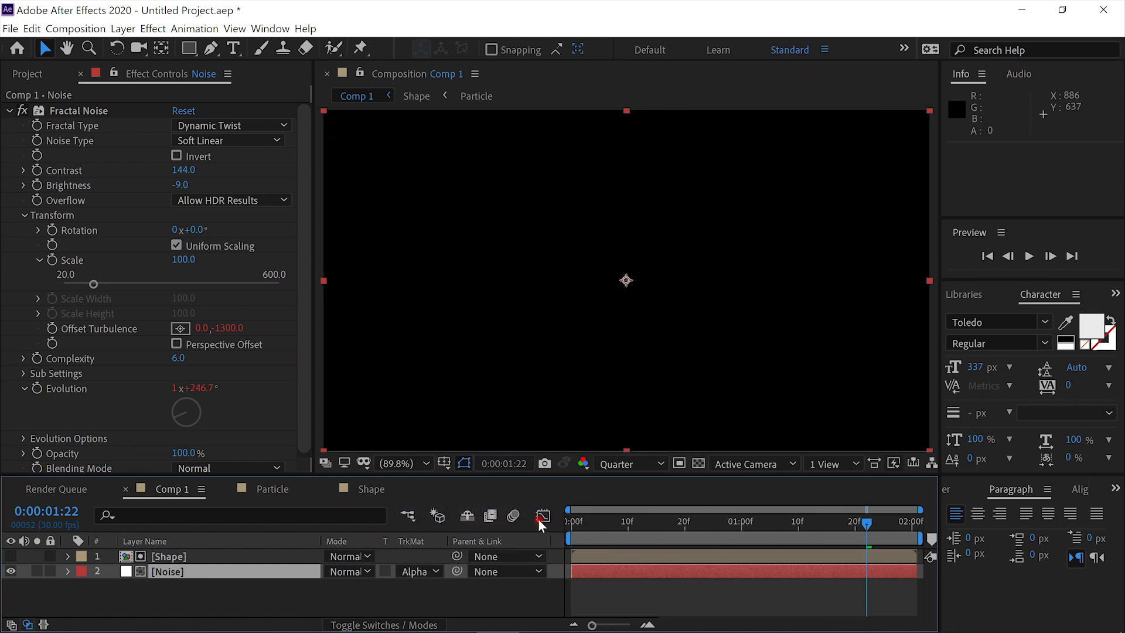
left_click_drag(598, 522, 529, 515)
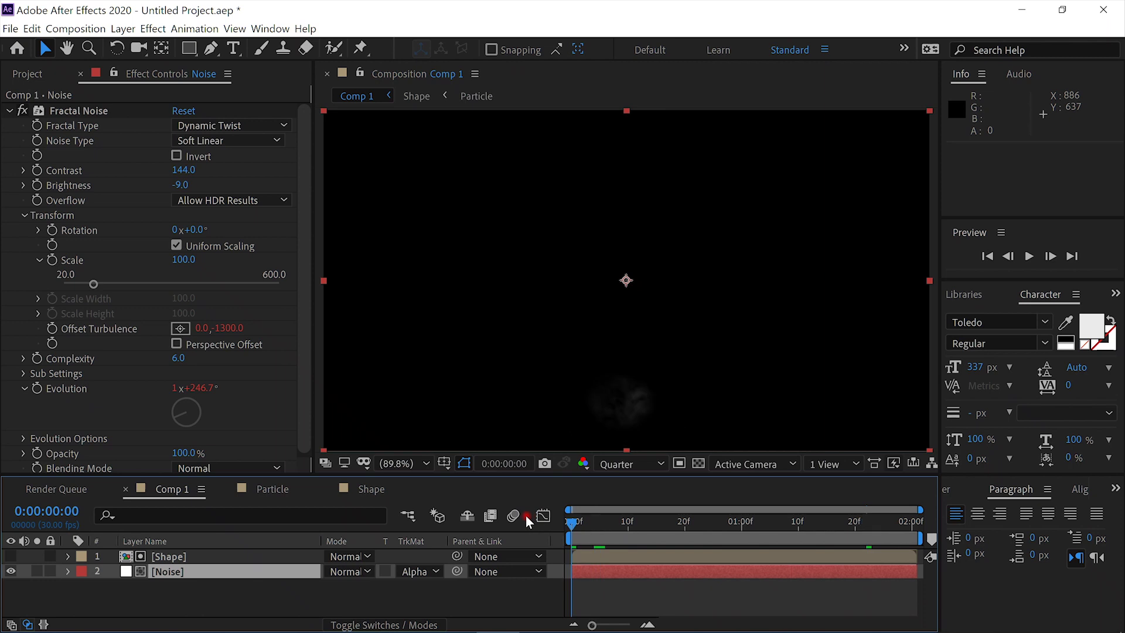
left_click(1030, 256)
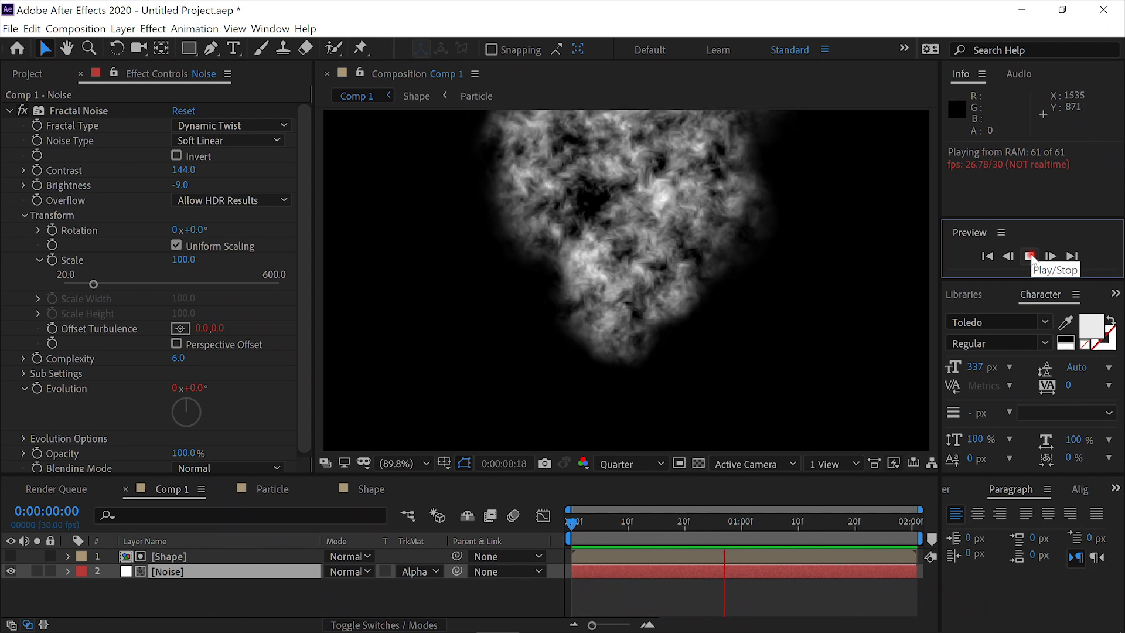
left_click(1030, 256)
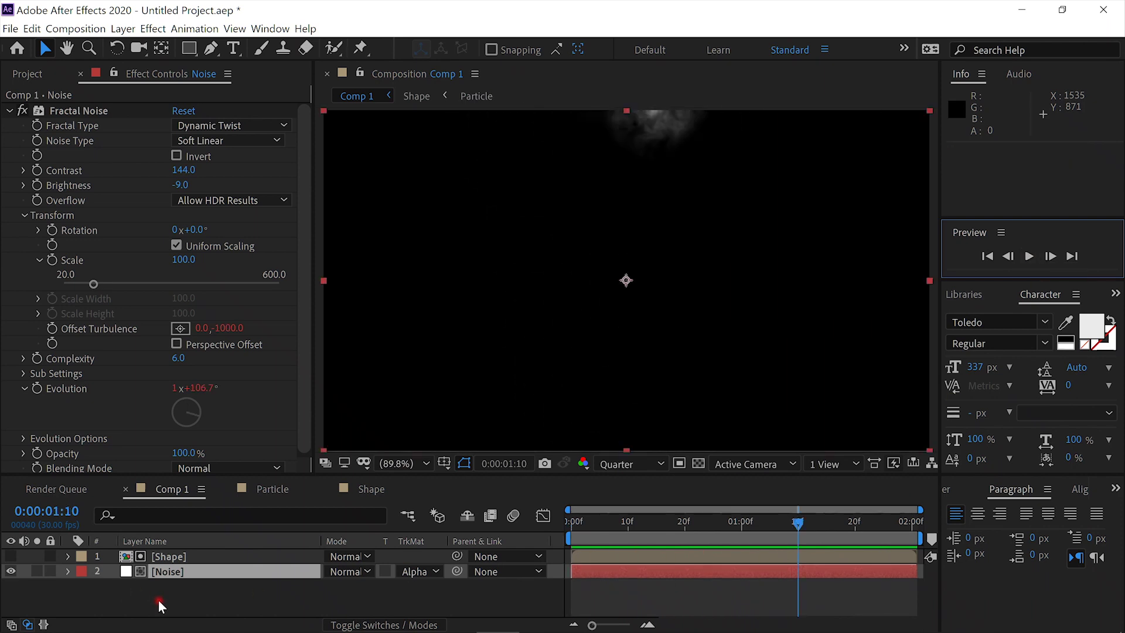
Pre-compose the Shape and Noise layers into a composition named Texture, then return to Comp 1
left_click(188, 554, "shift")
mouse_move(256, 630)
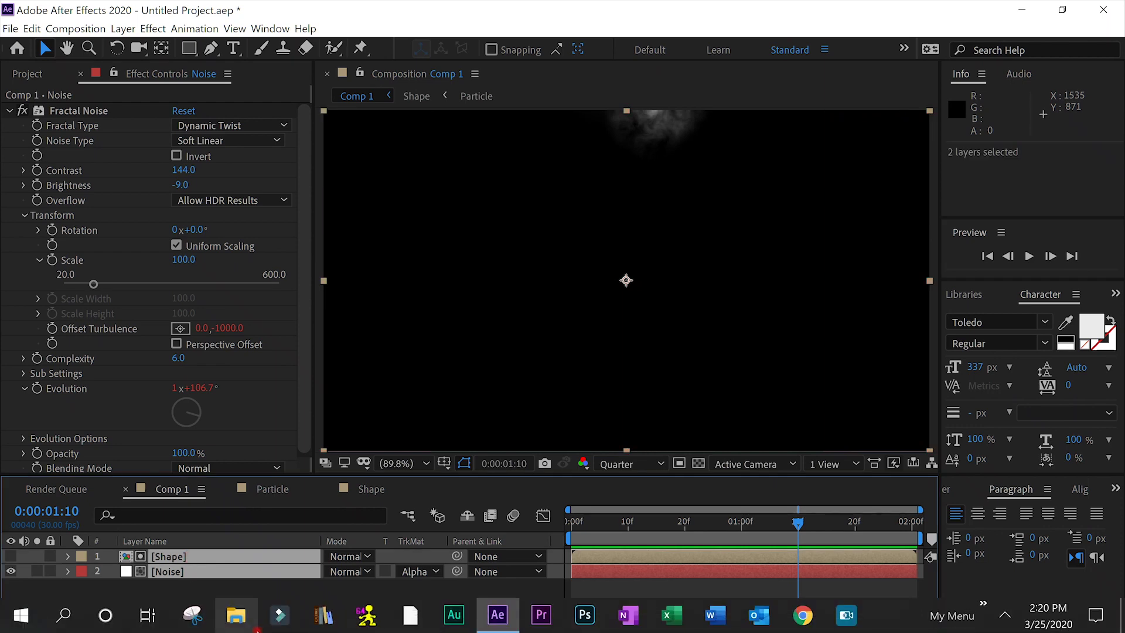
key("ctrl+shift+c")
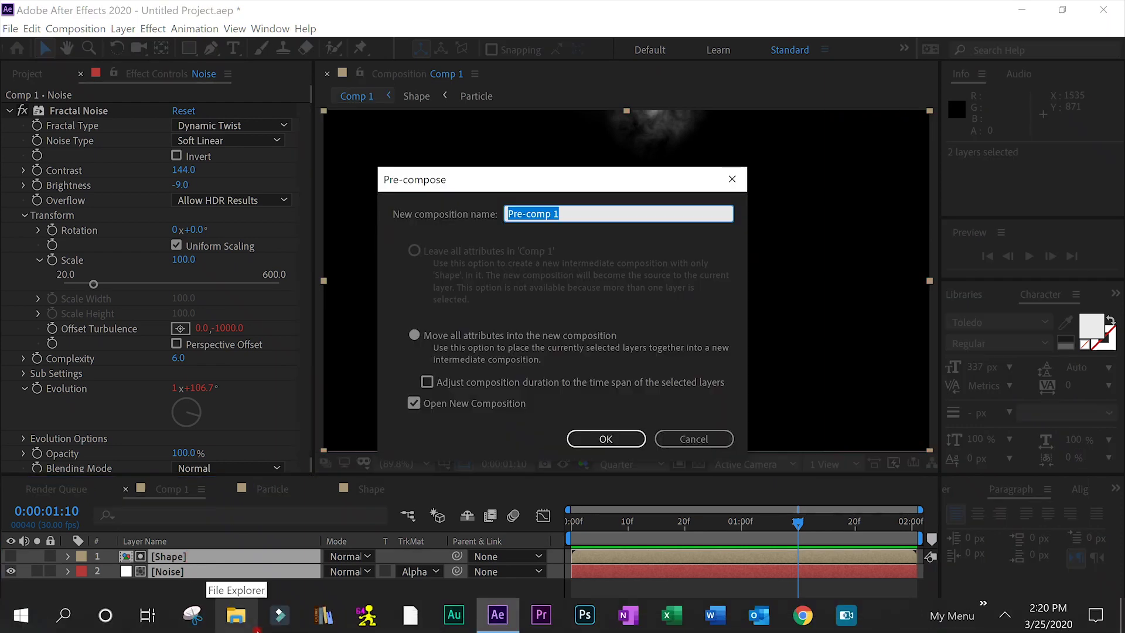
type("T")
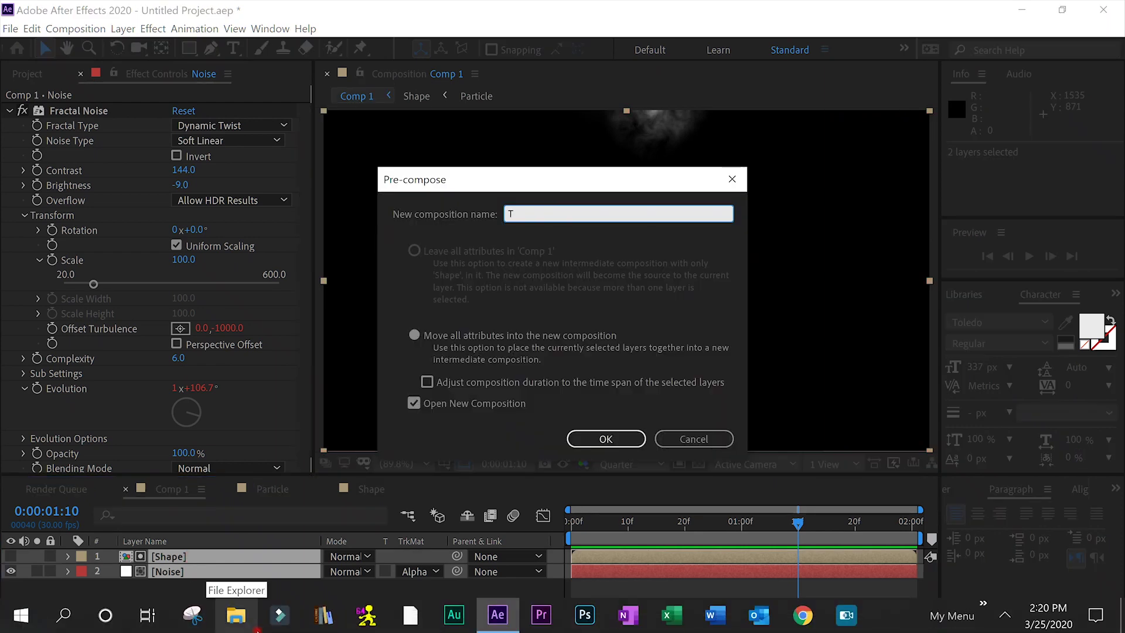
type("exture")
key("Return")
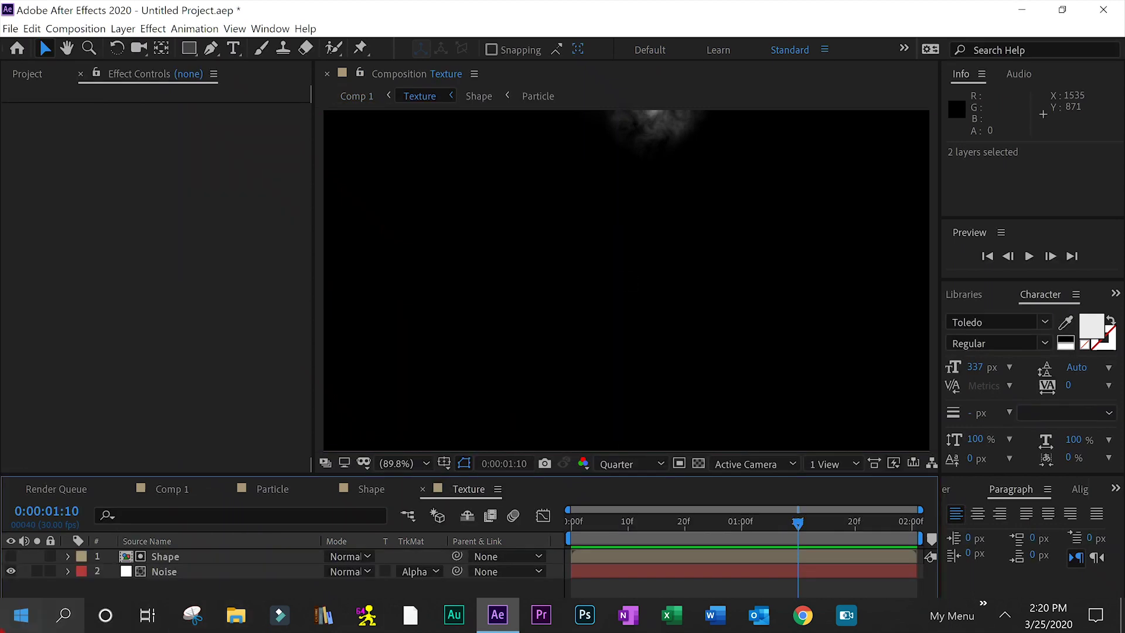
left_click(174, 488)
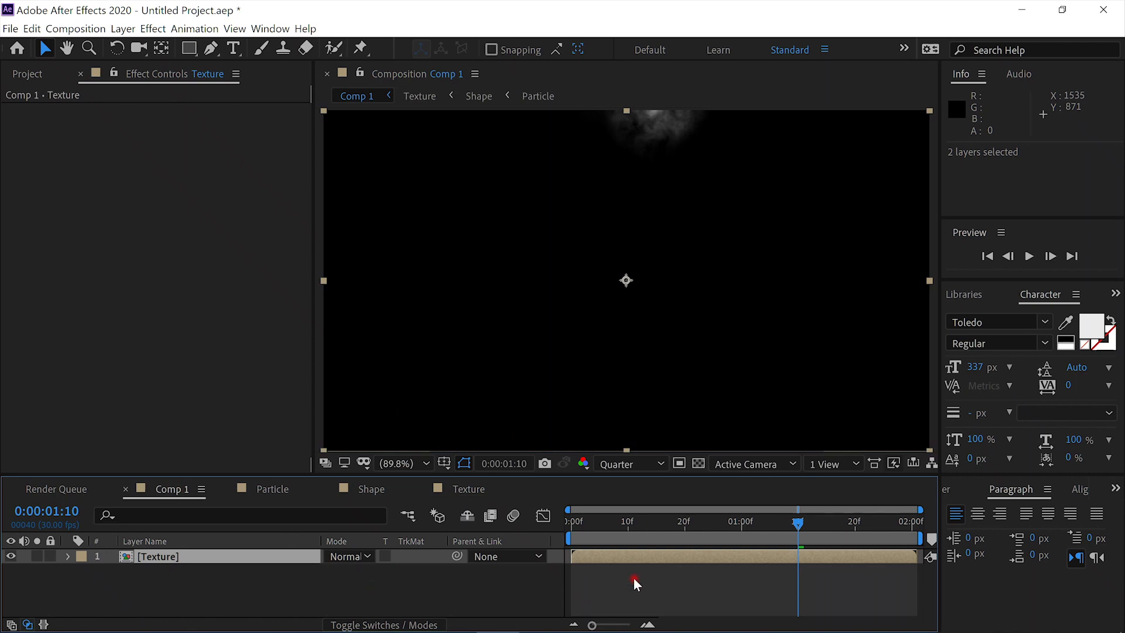
Enable Time Remapping on Texture, pull its last keyframe in to about 1:03, and preview
left_click_drag(638, 521, 497, 482)
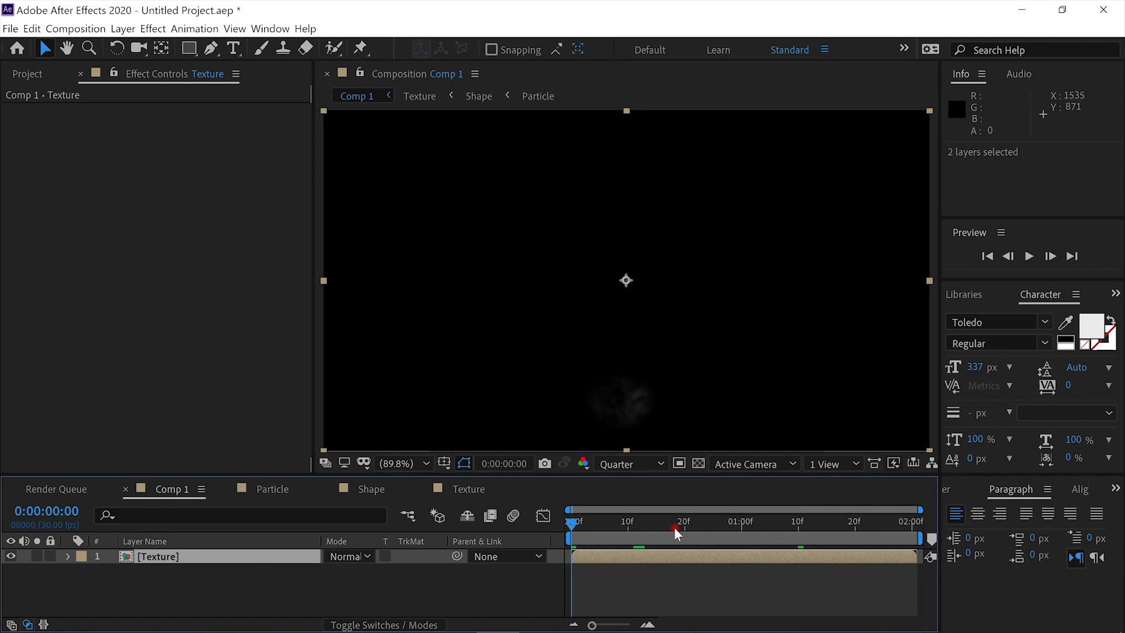
right_click(652, 557)
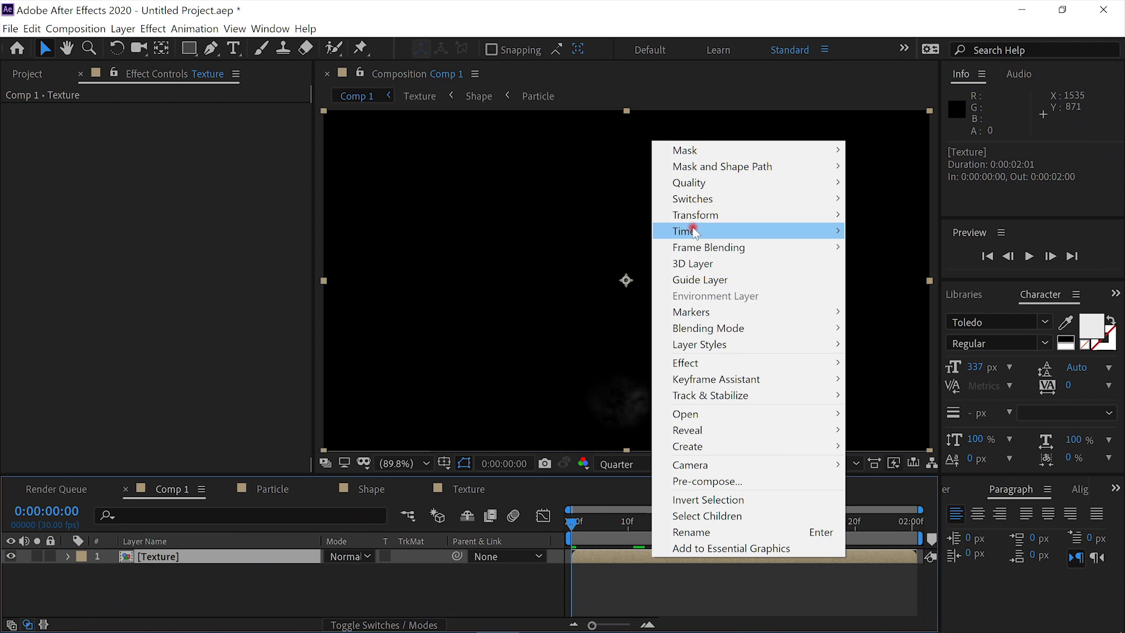
mouse_move(691, 231)
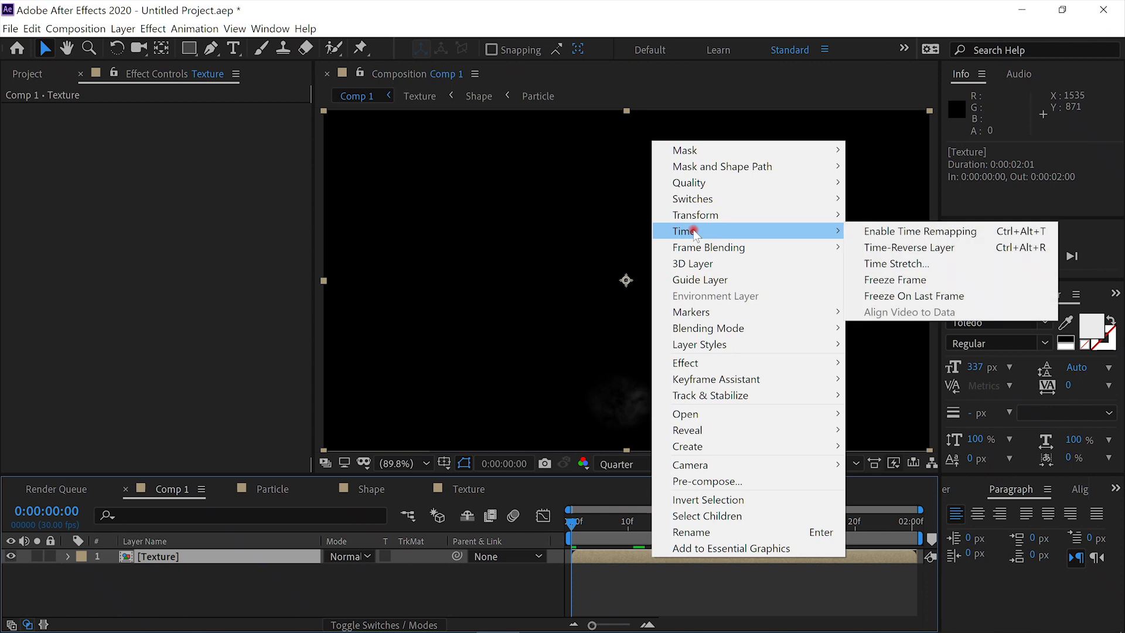
left_click(914, 228)
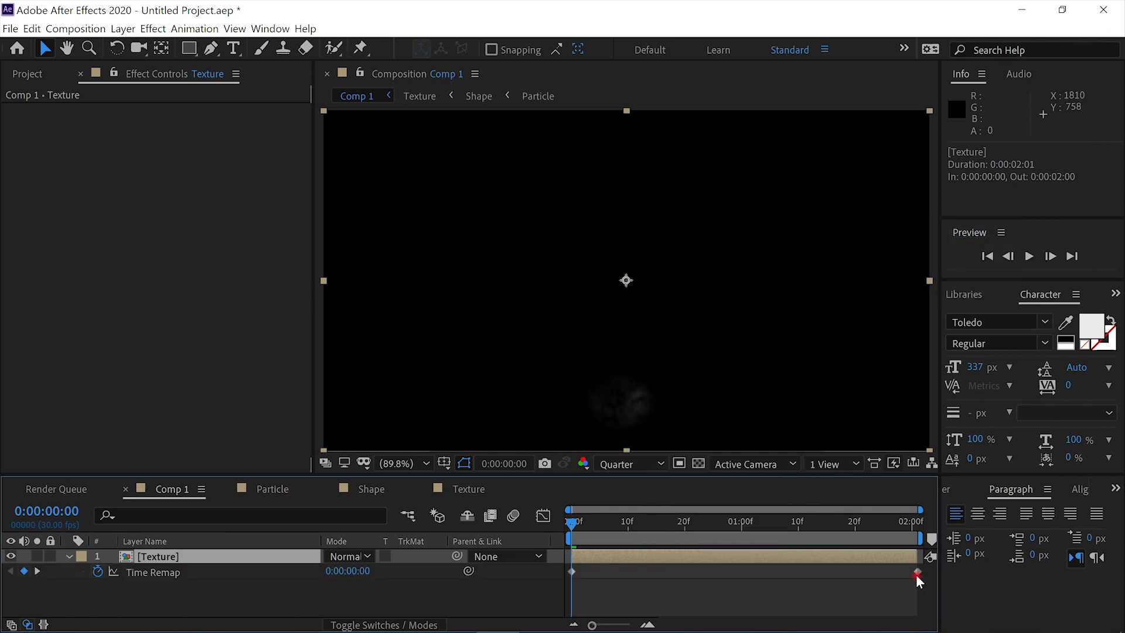
left_click_drag(916, 574, 891, 577)
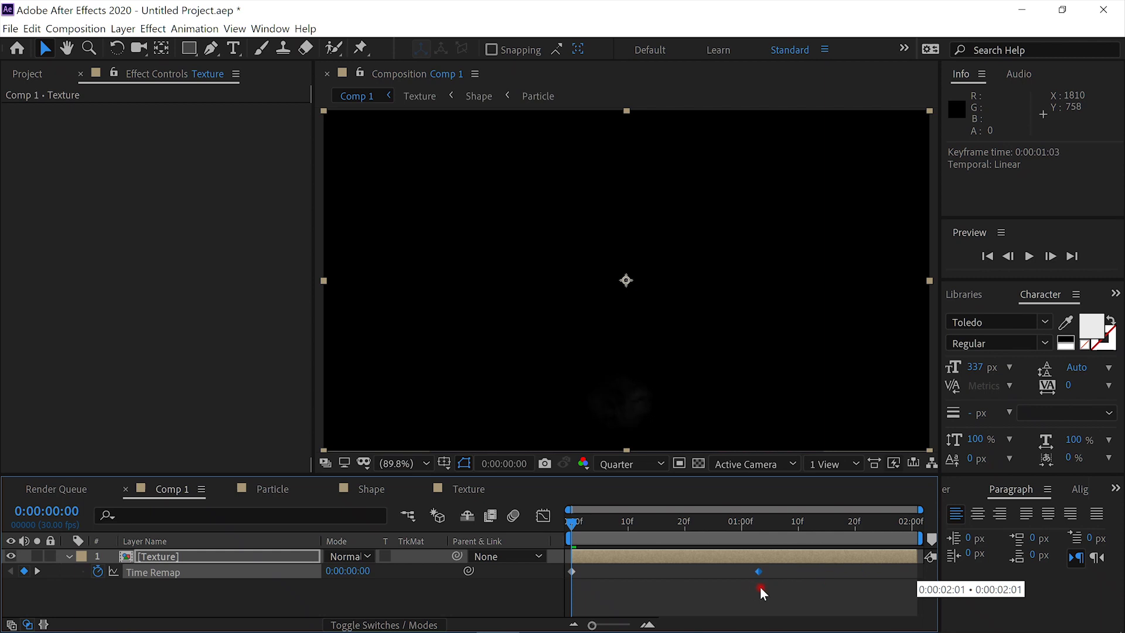
left_click_drag(761, 585, 760, 586)
left_click(1031, 255)
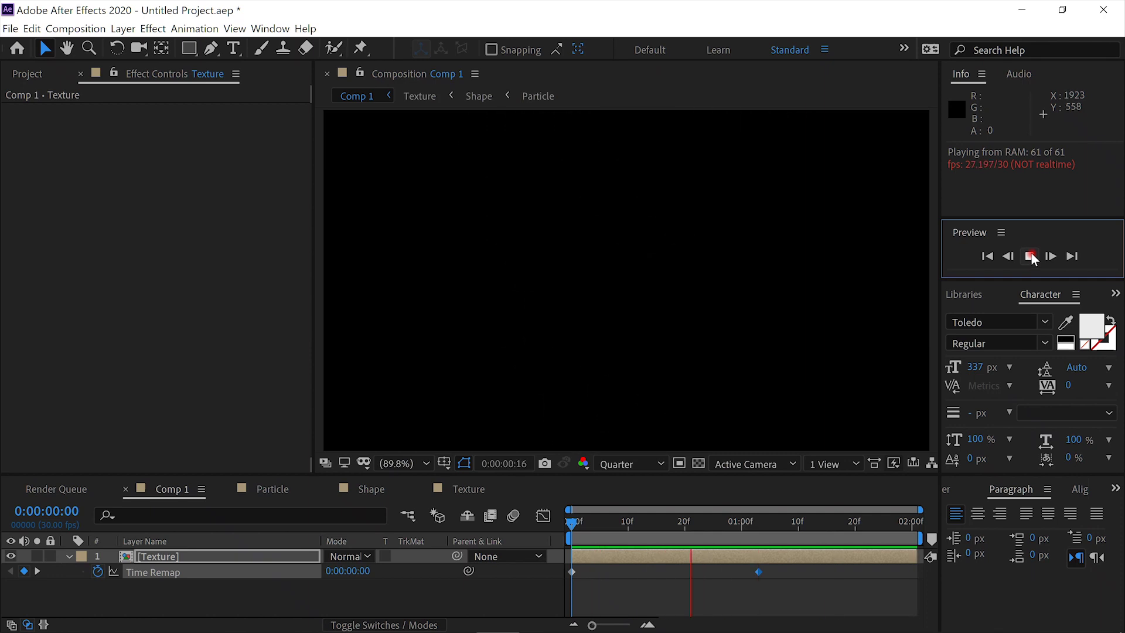
left_click(1030, 256)
left_click(229, 572)
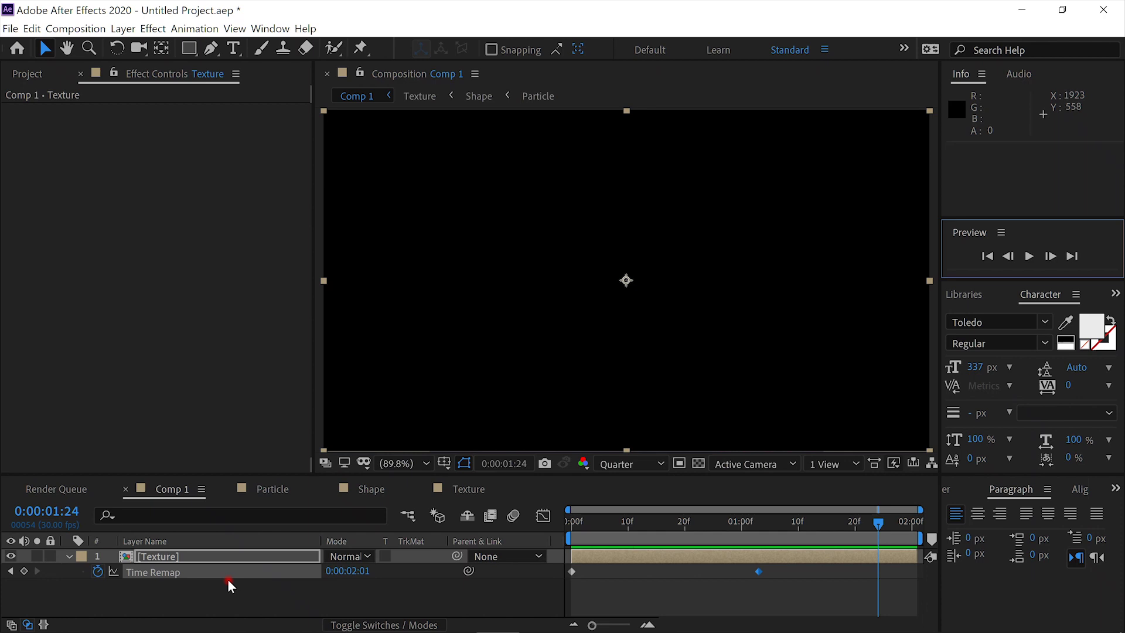
Add an adjustment layer with VC Color Vibrance and change its tint from green to orange
key("ctrl+alt+y")
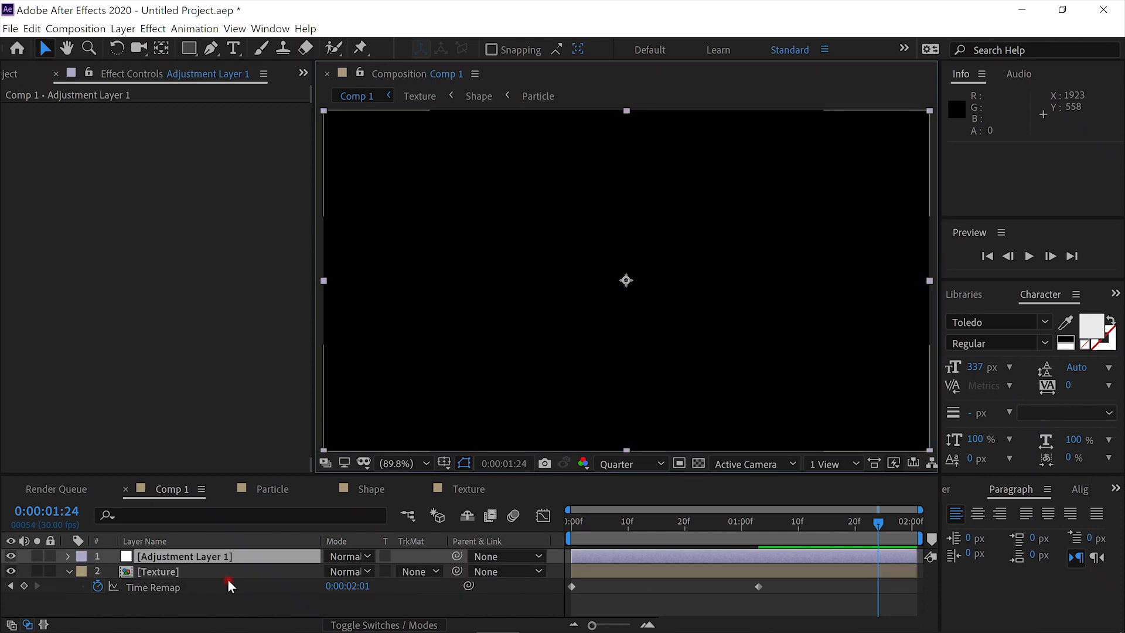
key("ctrl+space")
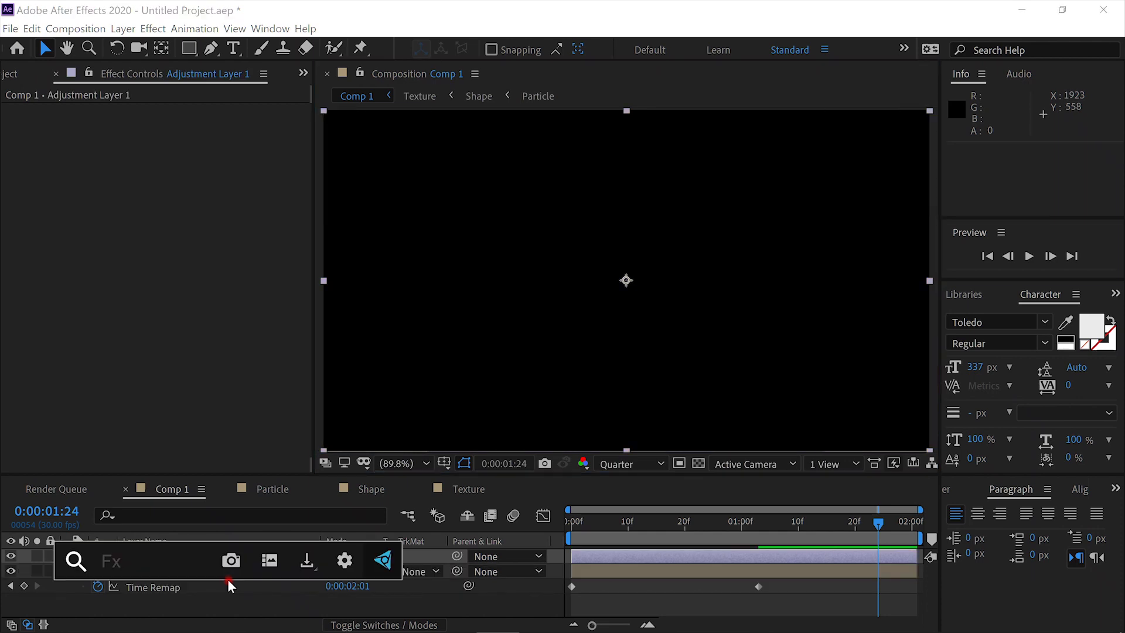
type("color v")
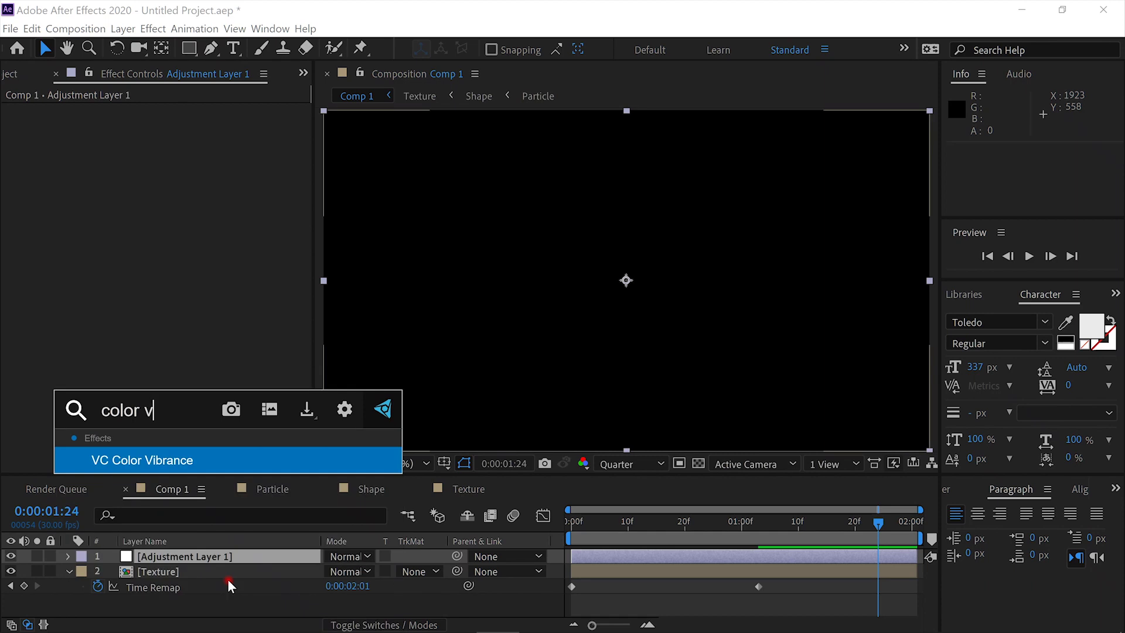
key("Return")
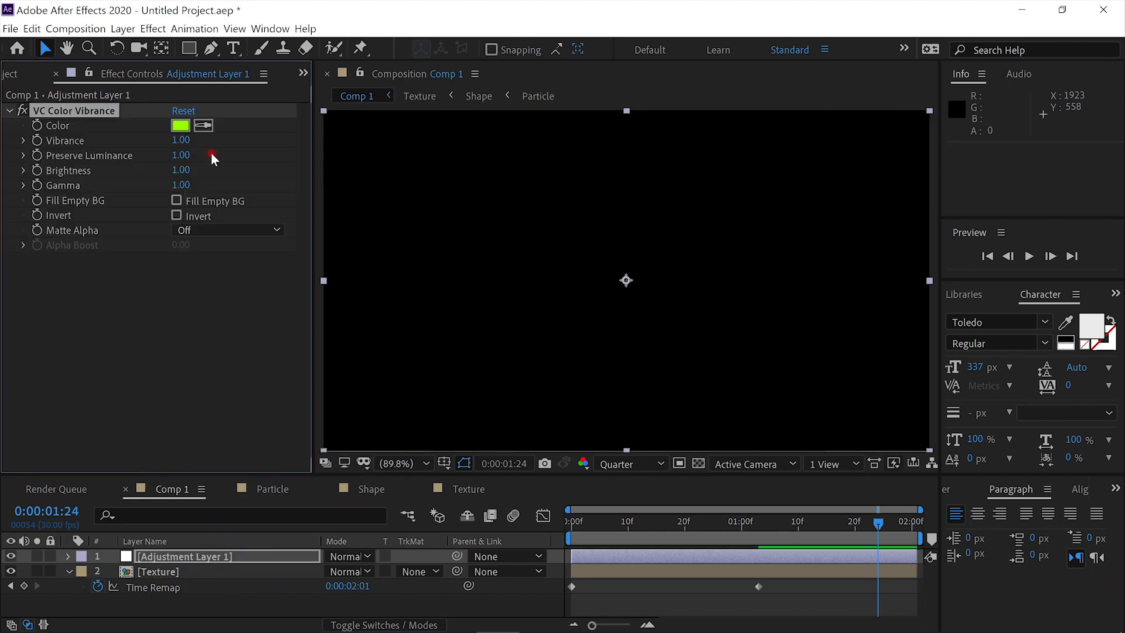
left_click(181, 124)
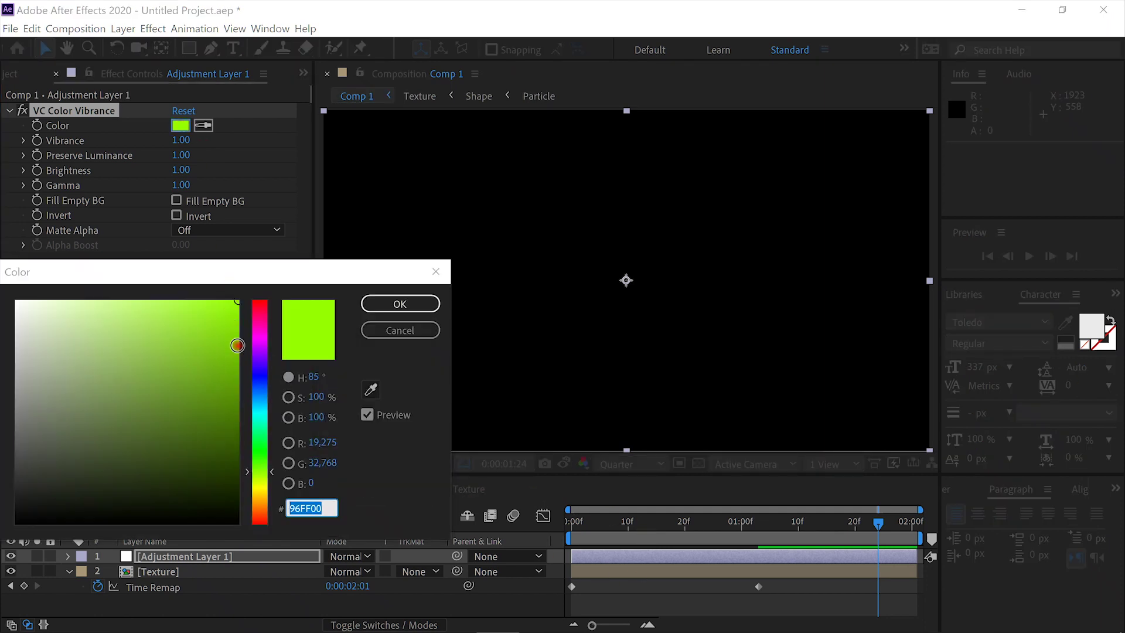
left_click_drag(273, 471, 280, 500)
left_click(399, 304)
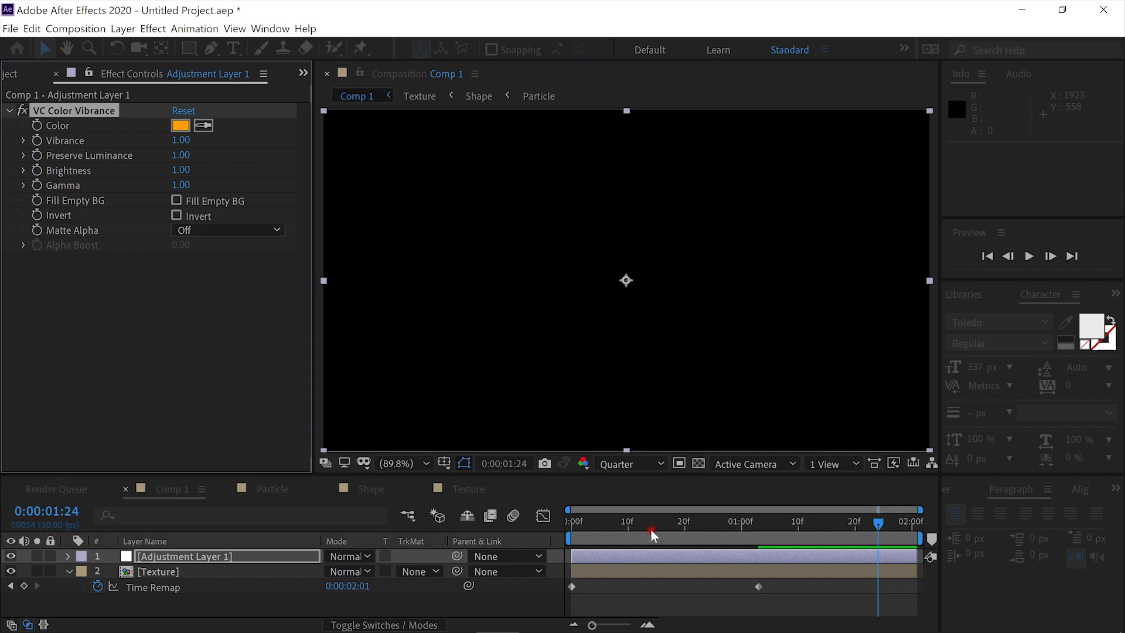
Check the tint at frames 16 and 11, then preview the orange explosion
left_click(660, 522)
left_click_drag(660, 520, 539, 536)
left_click(1029, 256)
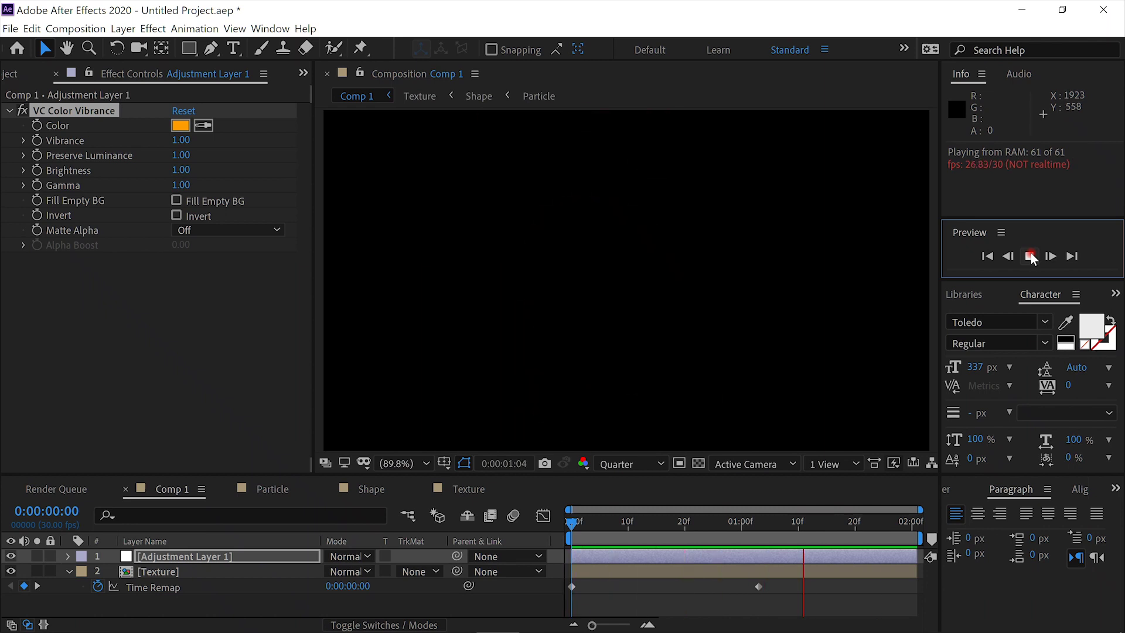
left_click(1031, 256)
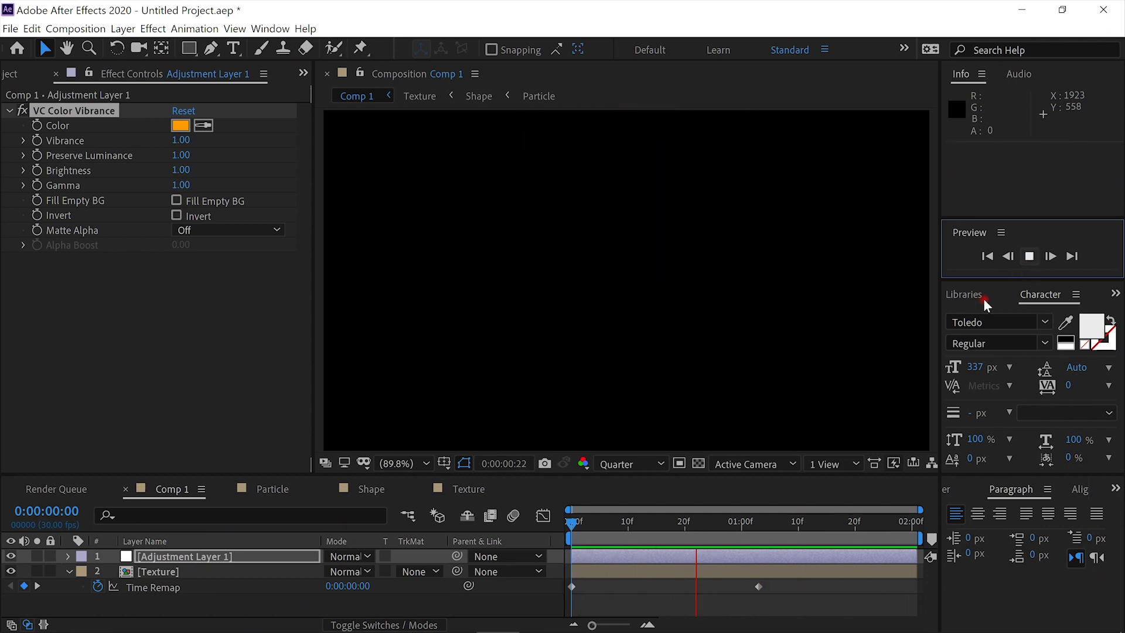
Duplicate the Texture layer and apply Glow to the copy
left_click(170, 573)
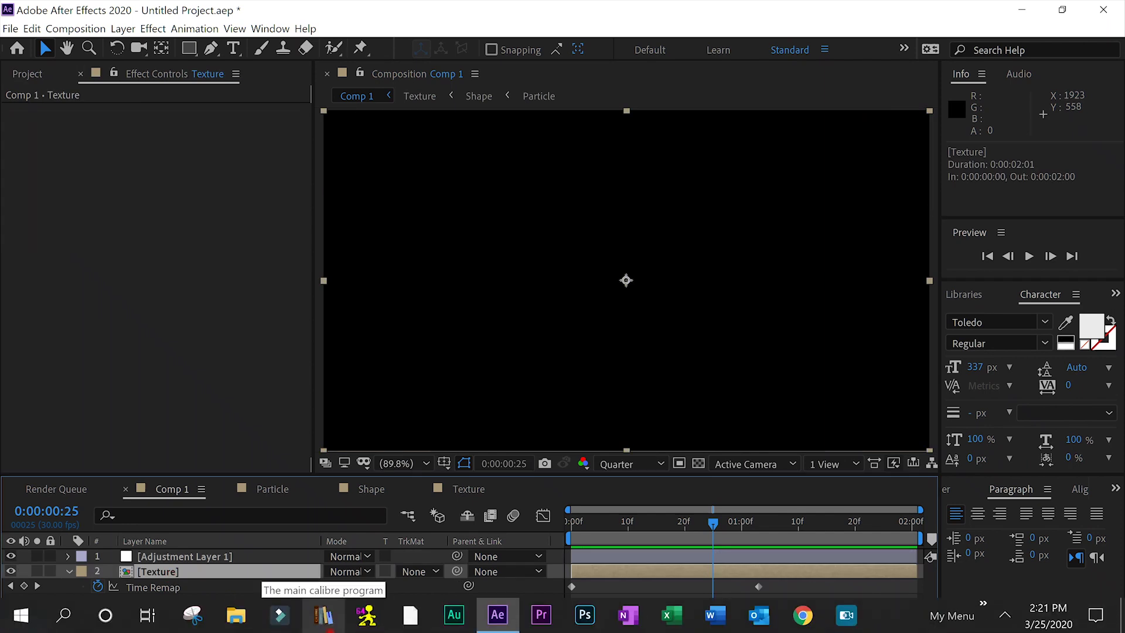
key("ctrl+d")
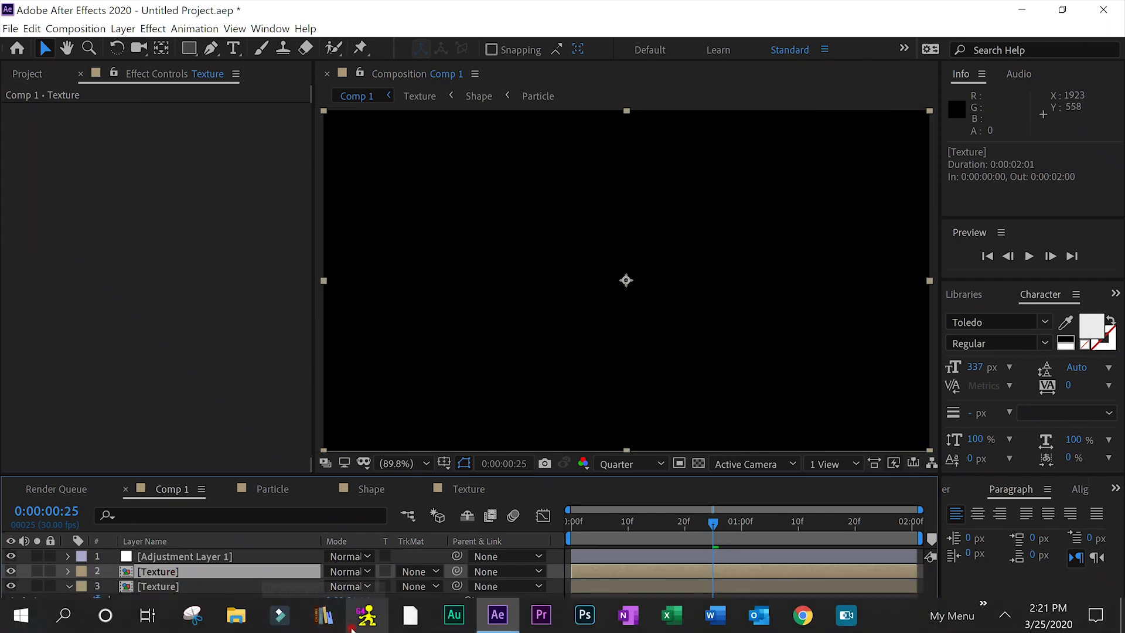
key("ctrl+space")
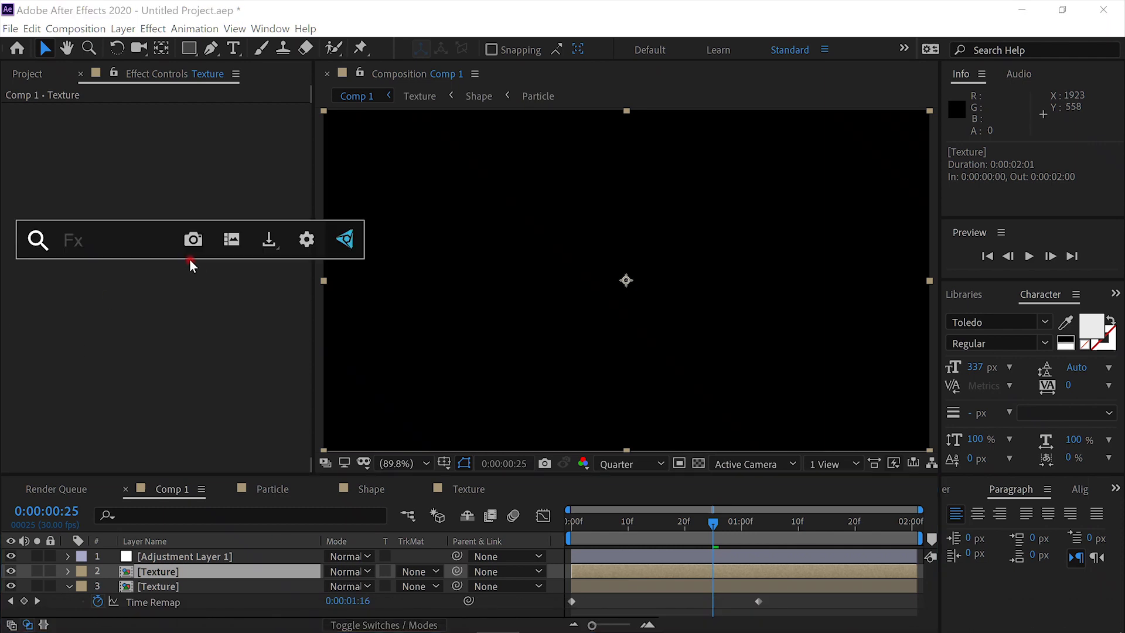
type("glow")
key("Return")
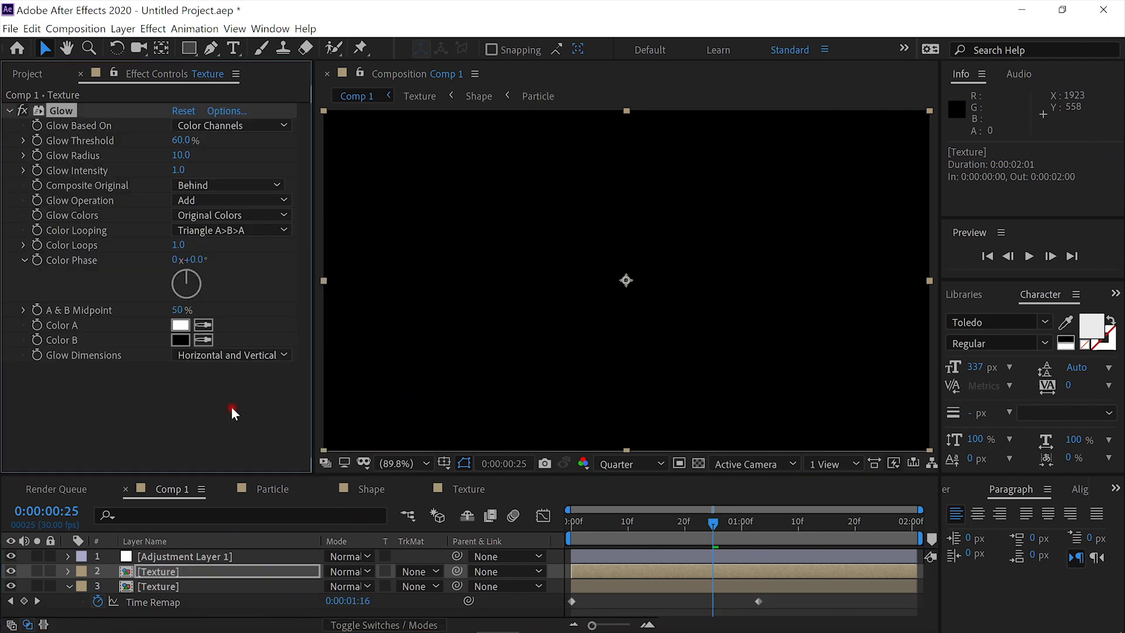
left_click(635, 525)
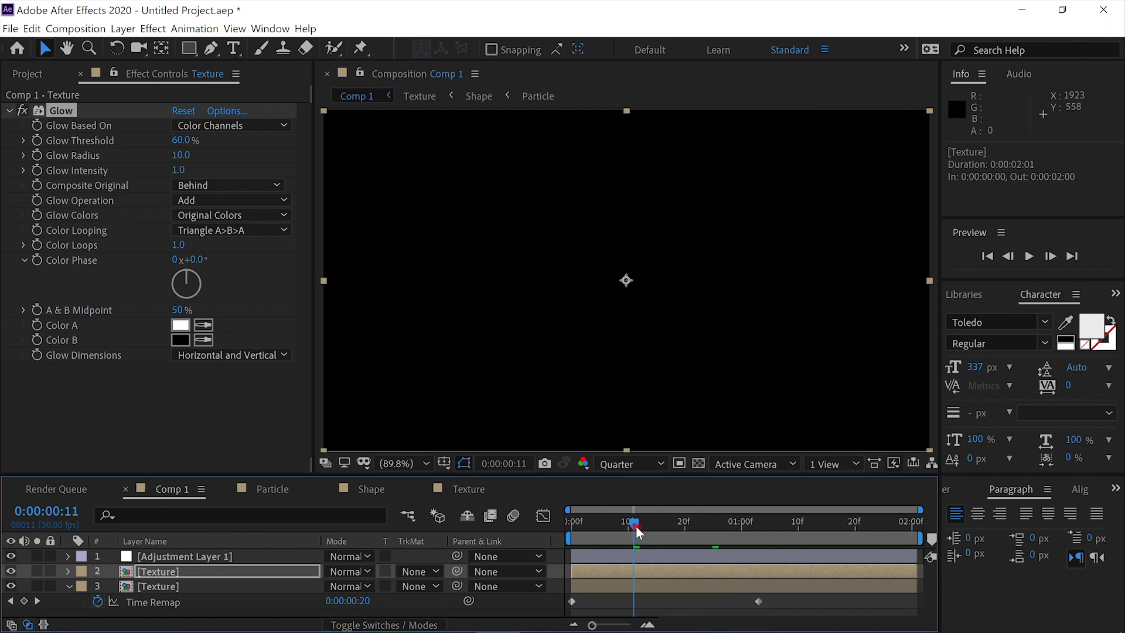
left_click_drag(635, 526, 625, 529)
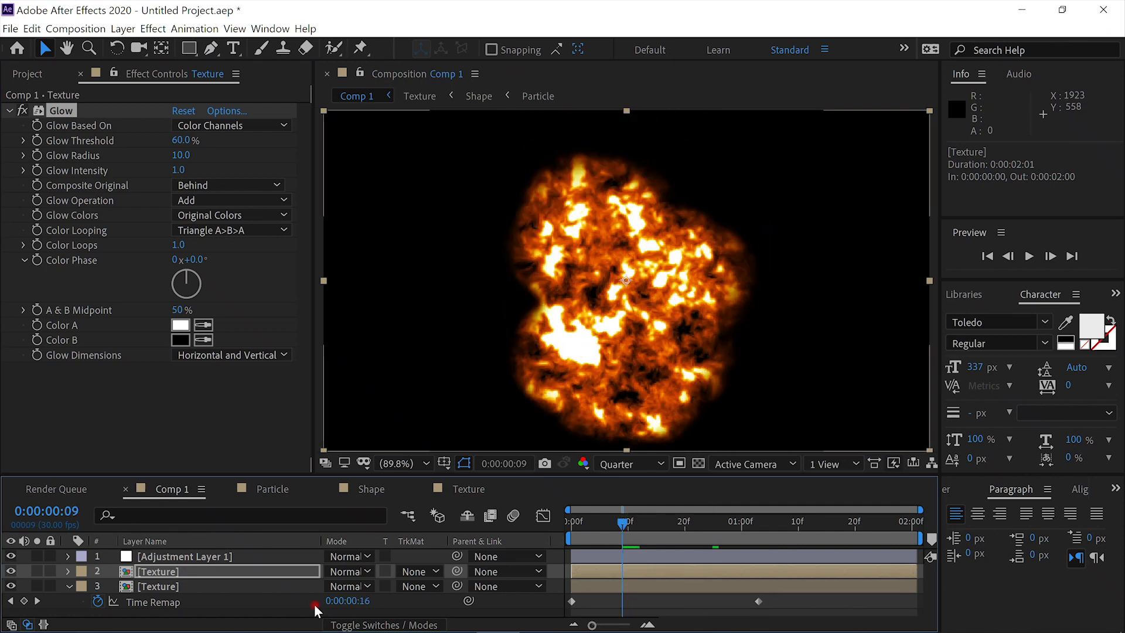
Lower the glowing copy's opacity to 78% and preview the explosion
key("t")
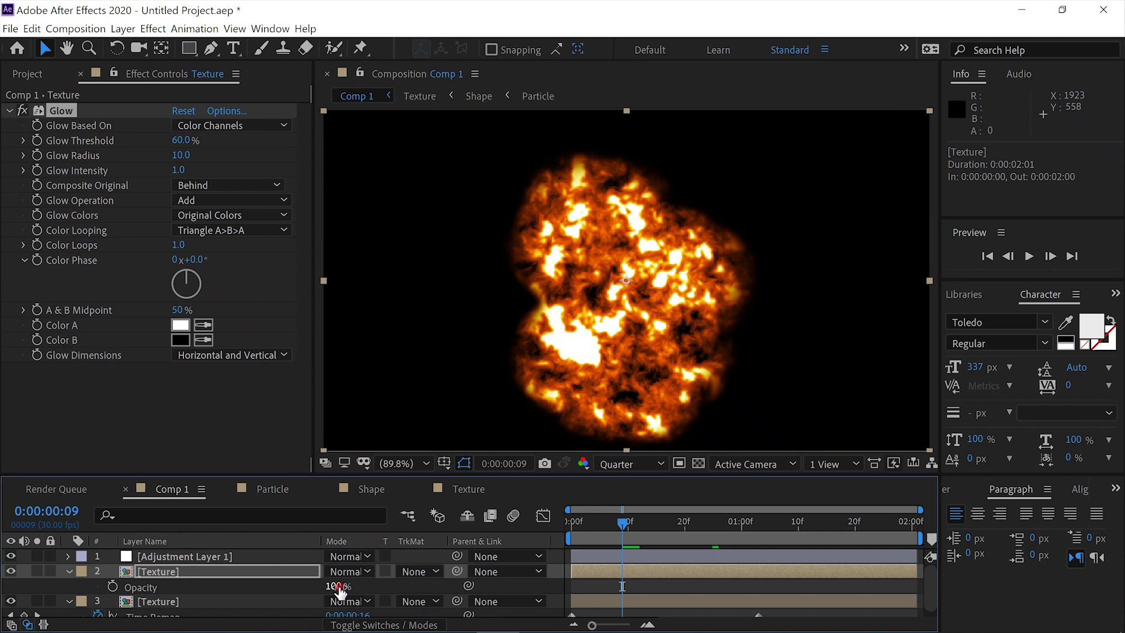
mouse_move(338, 586)
left_mouse_down()
mouse_move(291, 582)
mouse_move(330, 585)
mouse_move(320, 586)
left_mouse_up()
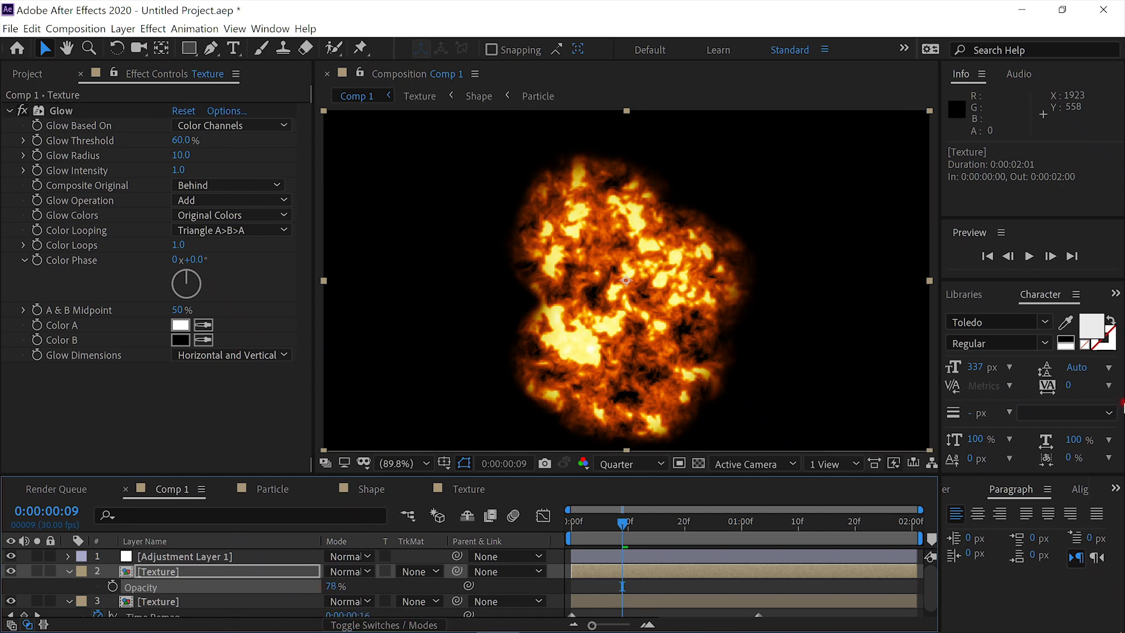
left_click(1030, 257)
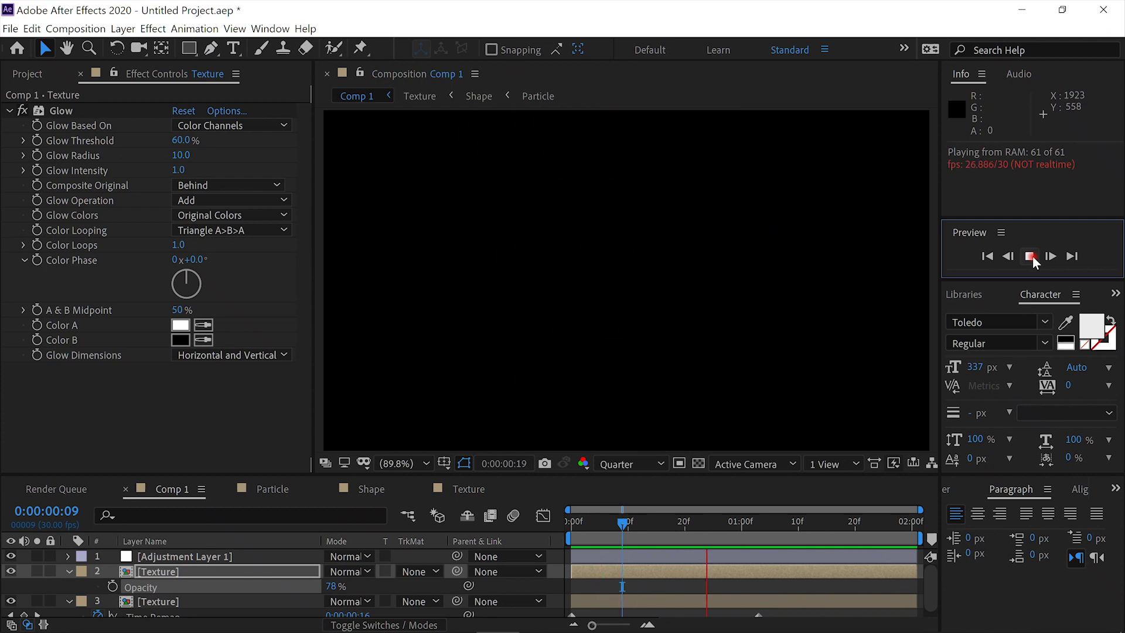
left_click(1033, 255)
Add a second adjustment layer on top carrying the Timewarp effect
left_click(43, 569)
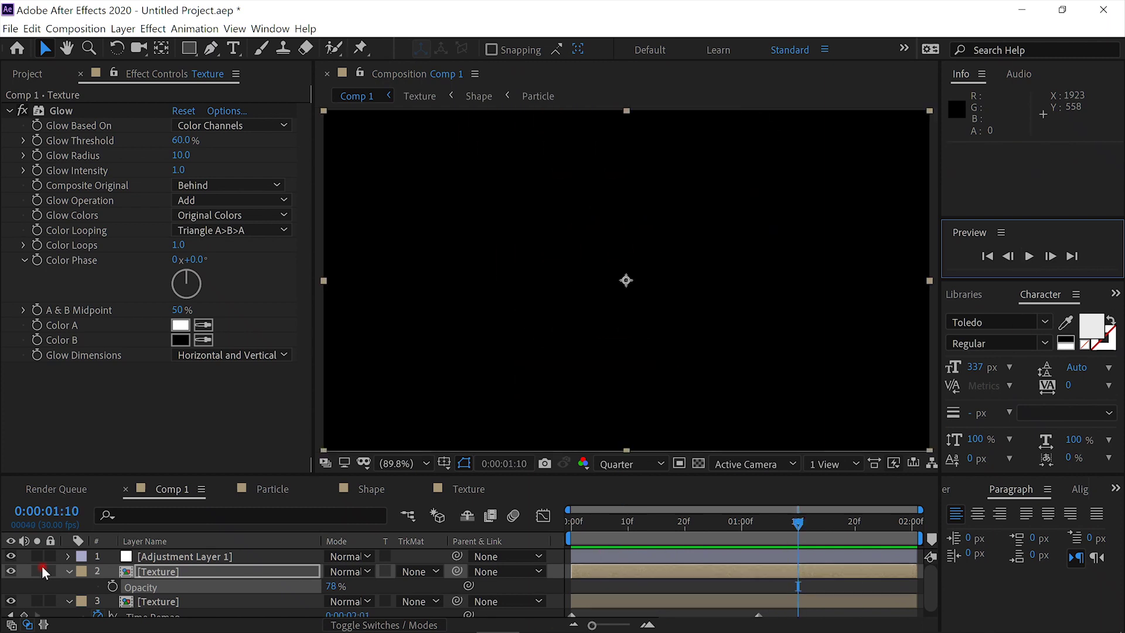
left_click(171, 556)
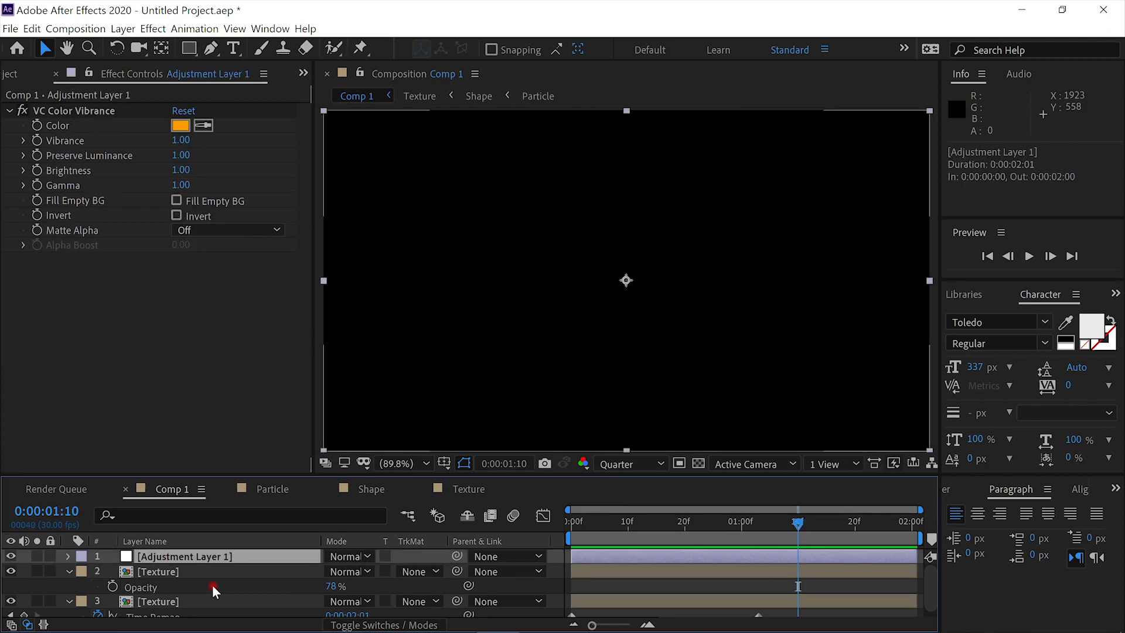
key("ctrl+alt+y")
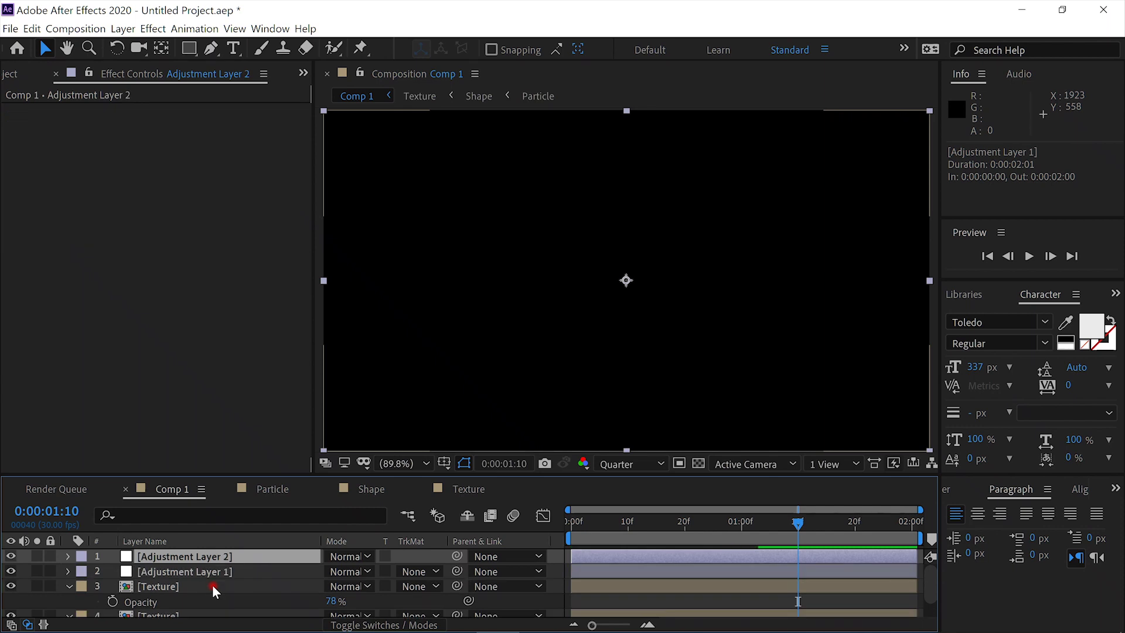
key("ctrl+space")
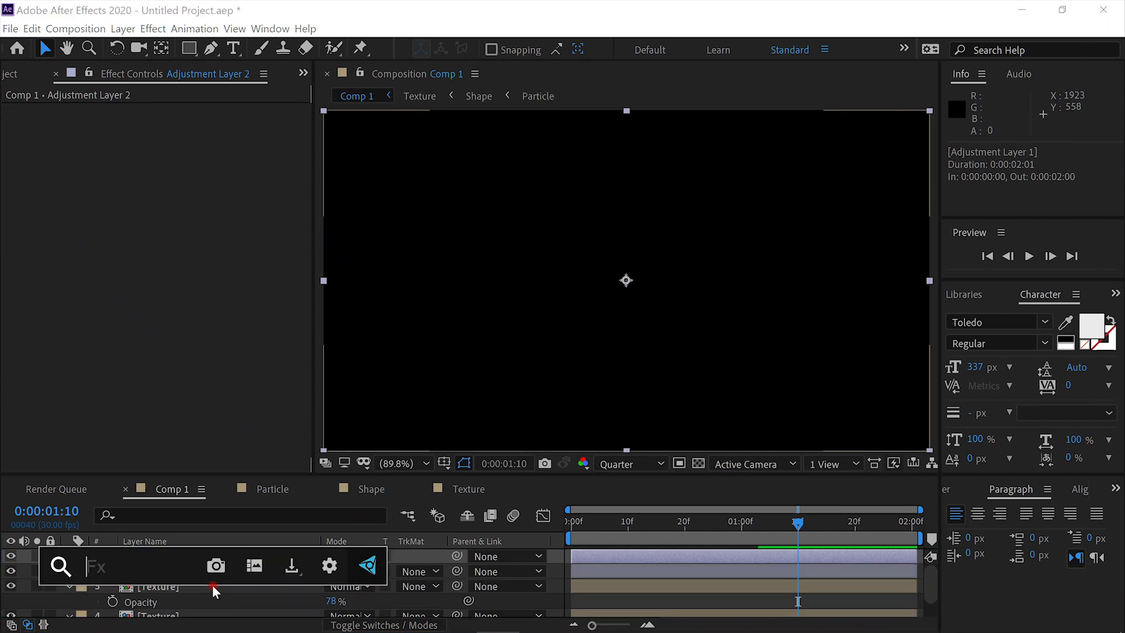
type("time")
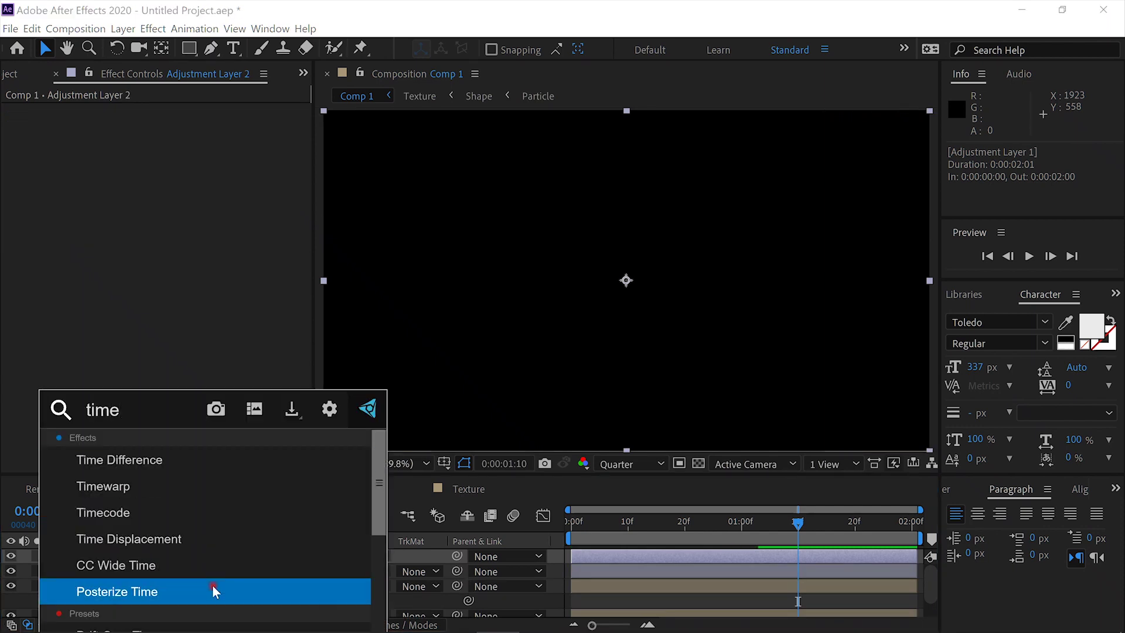
left_click(210, 490)
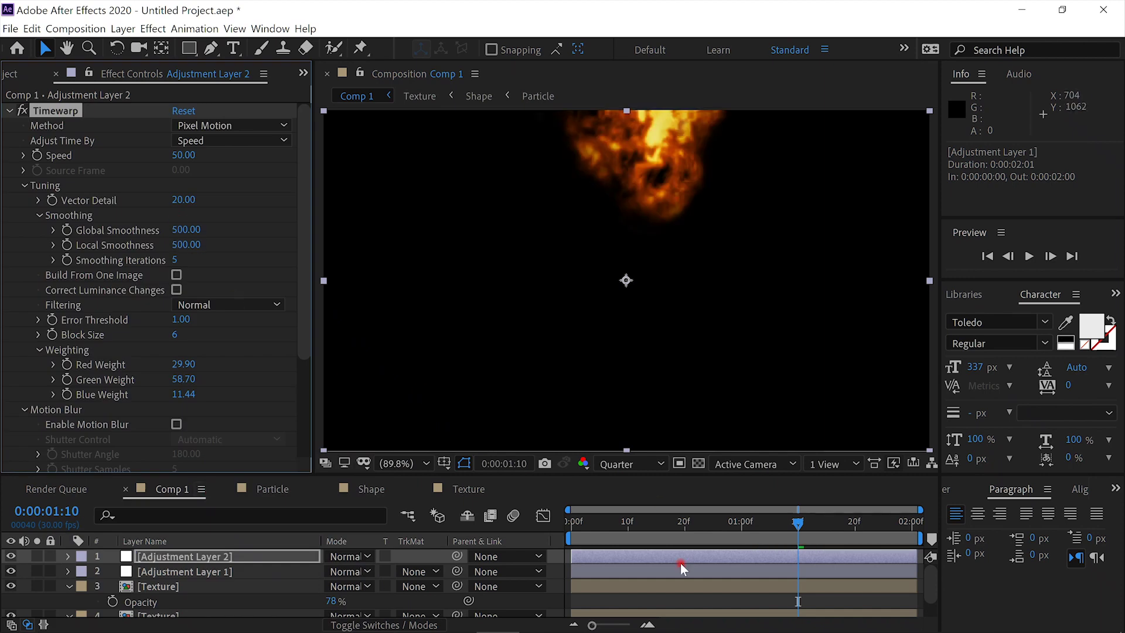
Shift the Timewarp layer to start at frame 10 and preview the slowed explosion
left_click(573, 523)
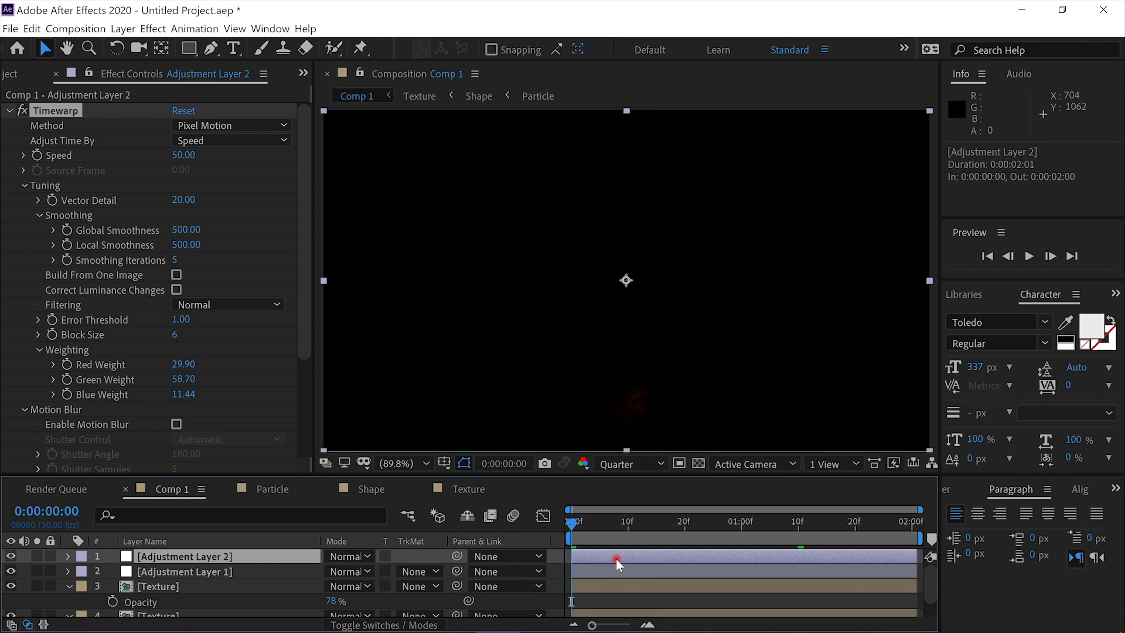
left_click_drag(616, 558, 744, 551)
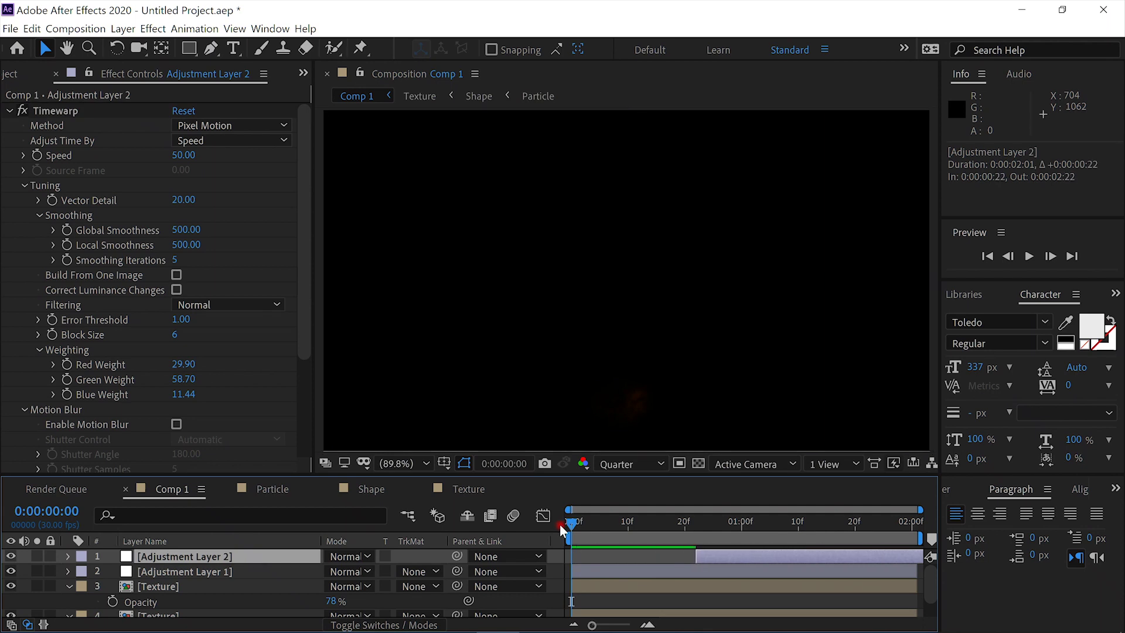
left_click_drag(571, 526, 627, 544)
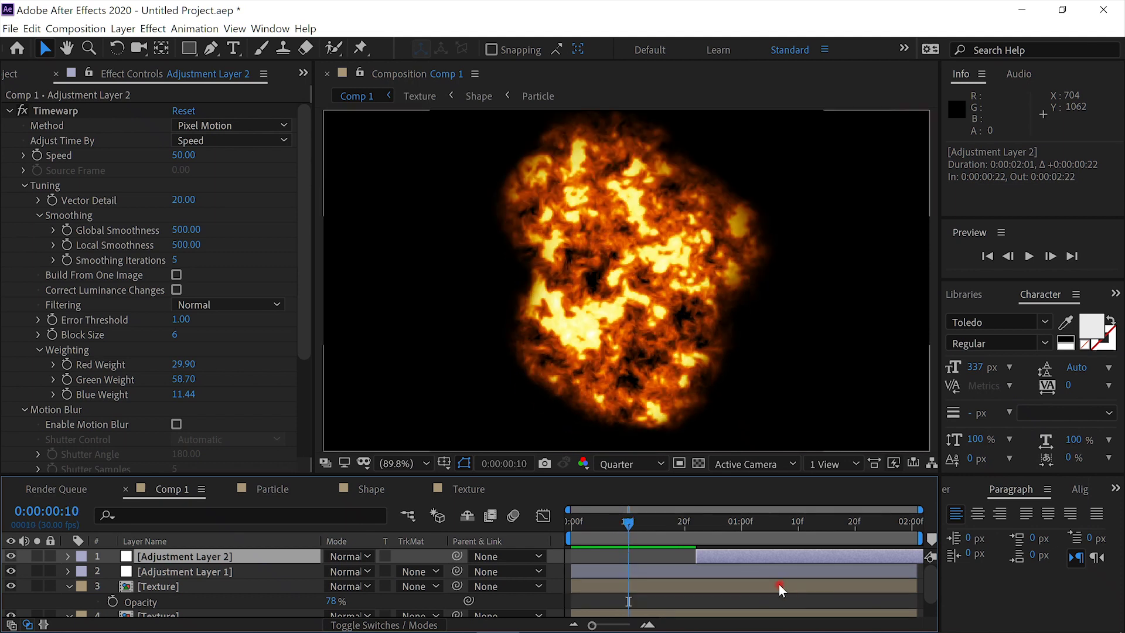
left_click_drag(773, 555, 707, 553)
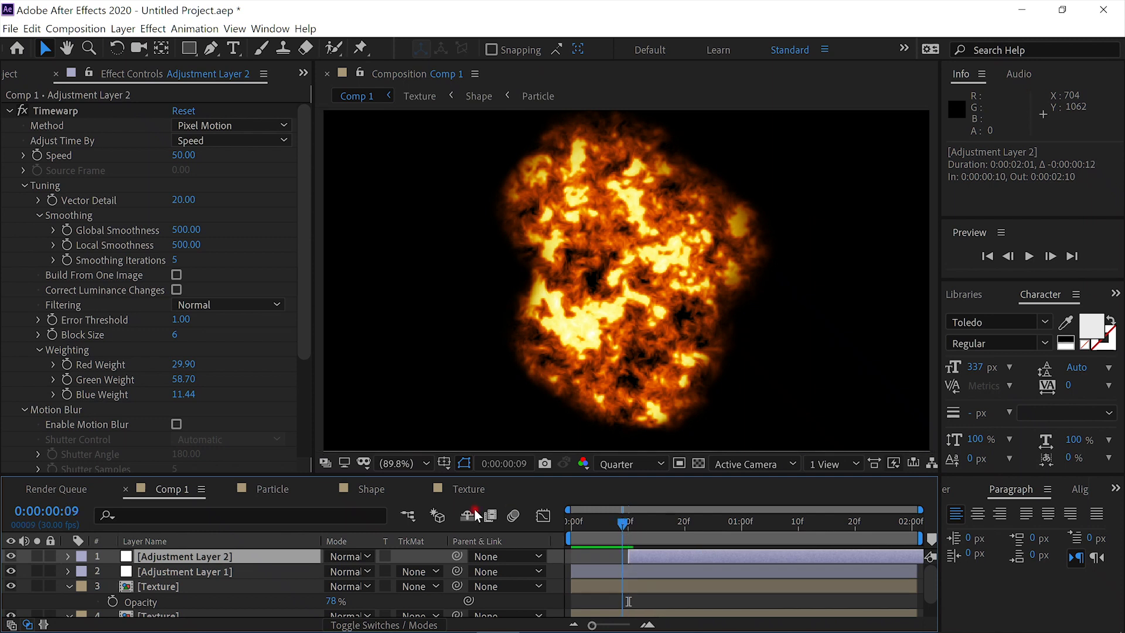
left_click_drag(628, 522, 473, 508)
left_click(1030, 256)
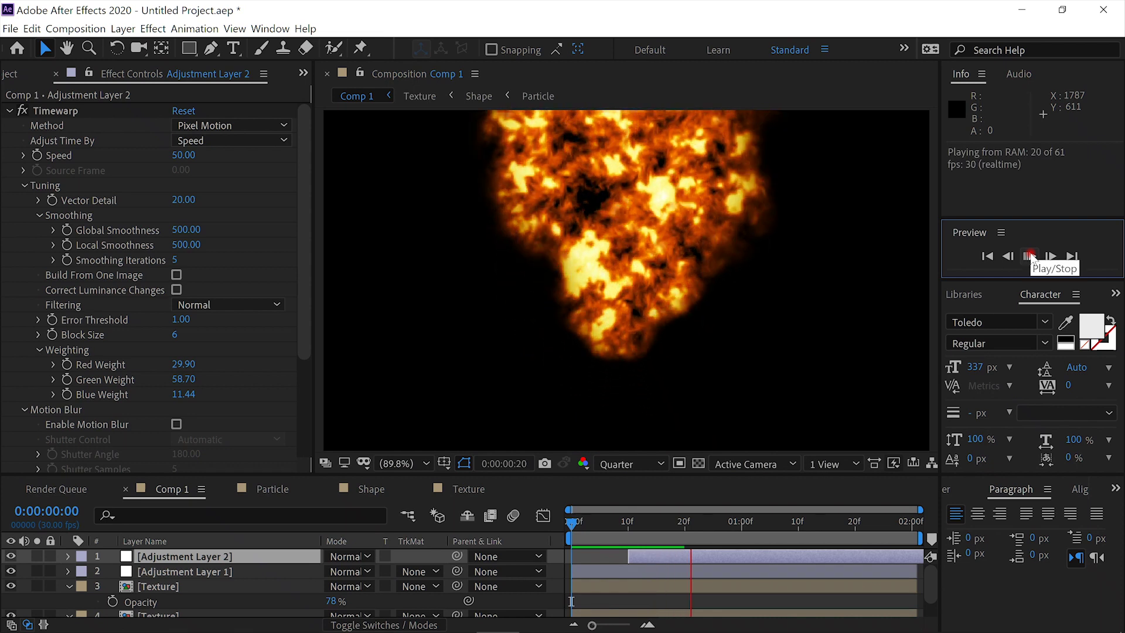